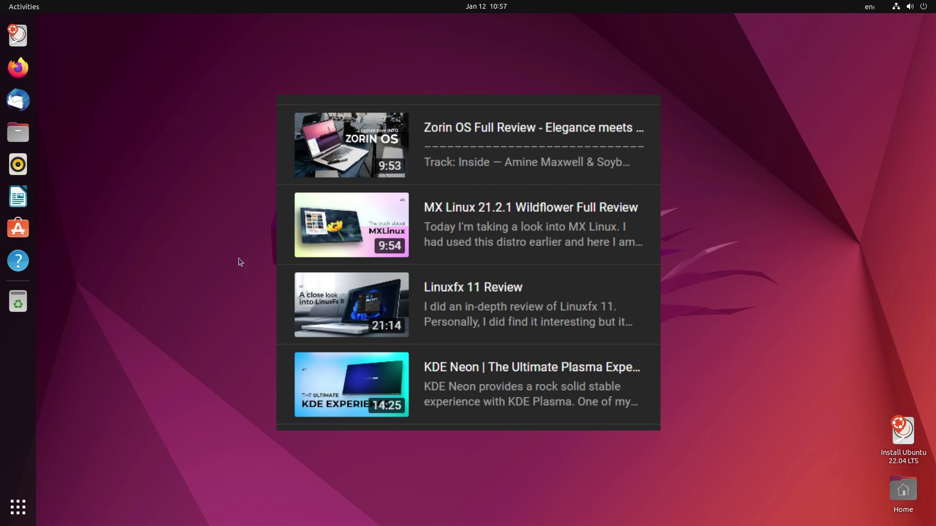
# Open gnome-look.org/p/1944780 in Firefox and maximize the browser window
pyautogui.click(18, 68)
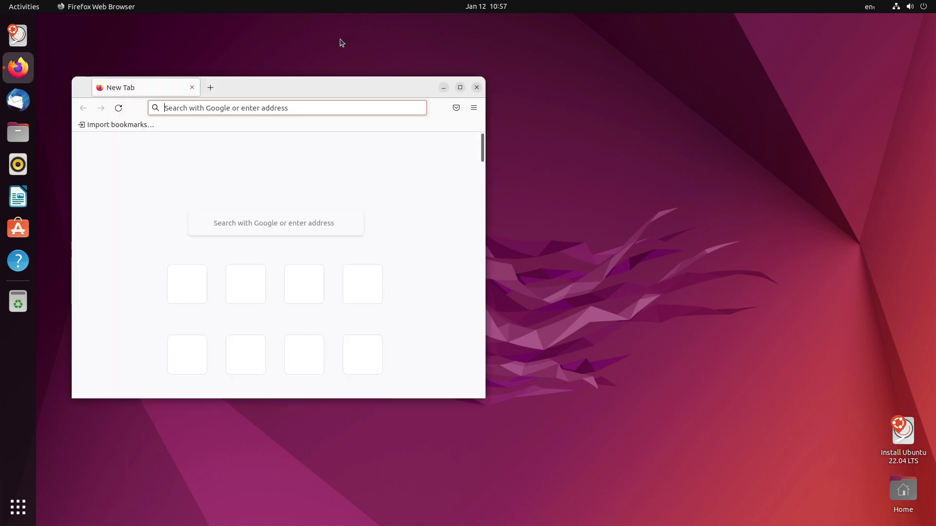
pyautogui.click(321, 109)
pyautogui.write('https://www.gnome-look.org/p/1944780')
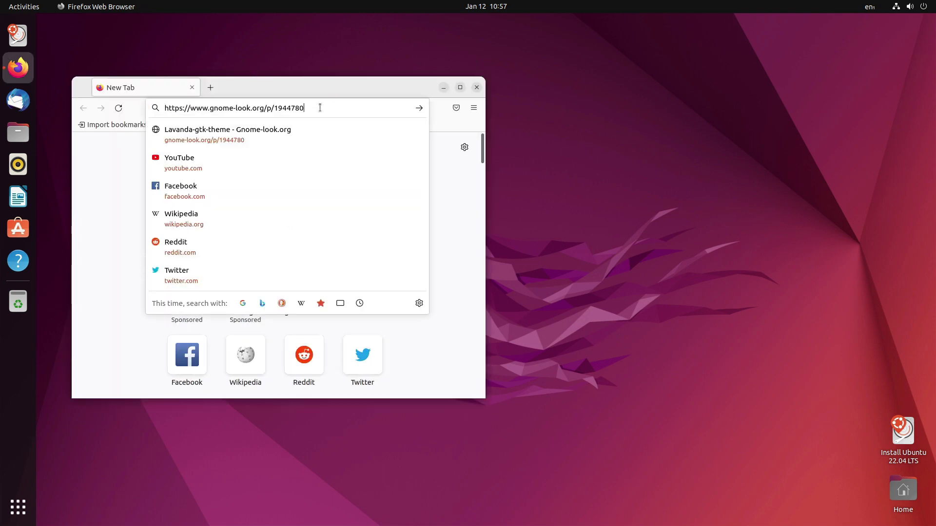
pyautogui.press('Return')
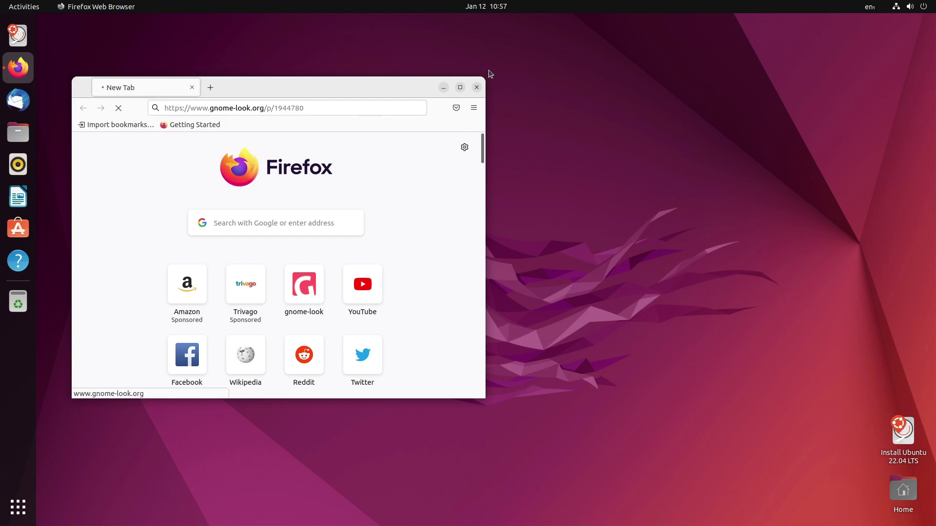
pyautogui.click(460, 87)
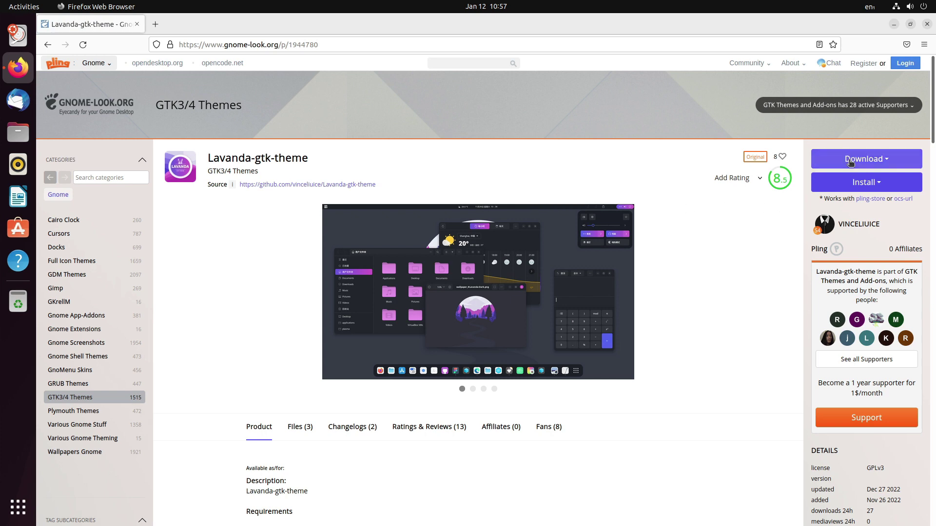
# Download the Lavanda-Dark.tar.xz theme archive
pyautogui.click(834, 159)
pyautogui.click(832, 222)
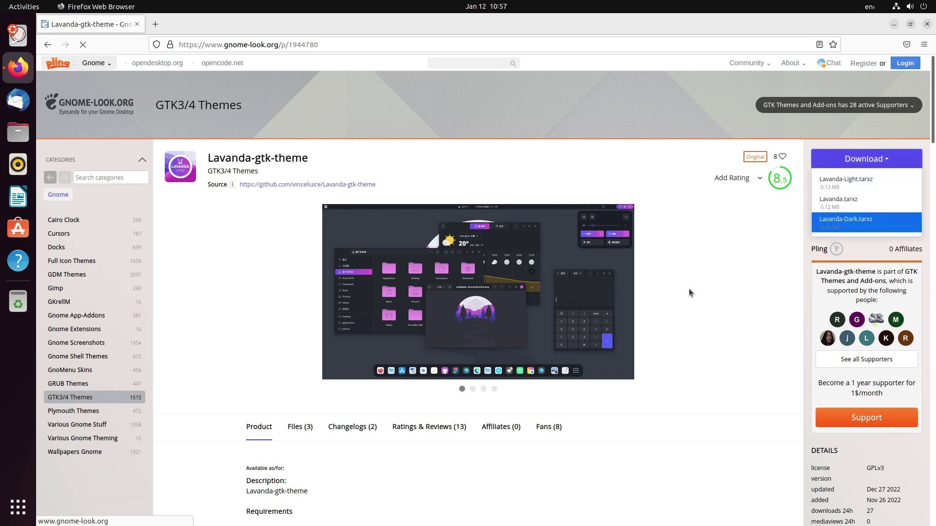
pyautogui.click(466, 275)
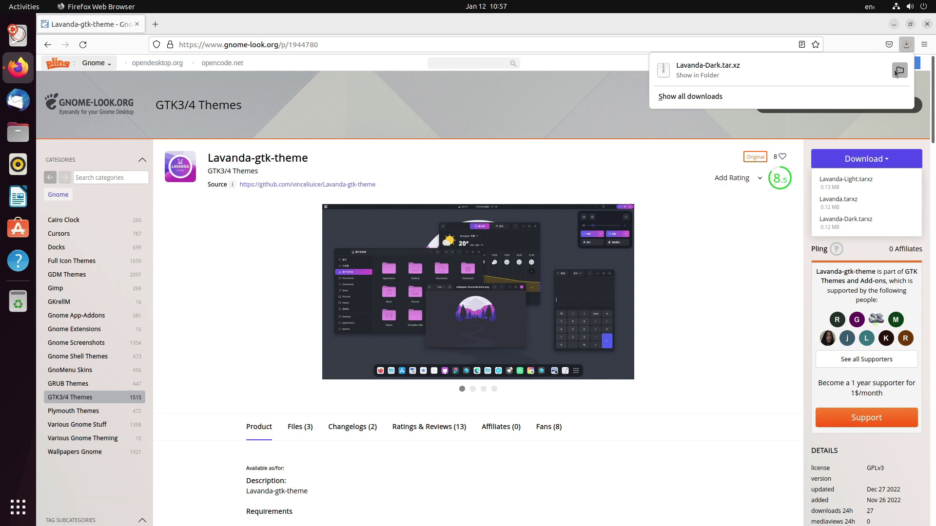
# Show the downloaded archive in Files and create a .themes folder in Home
pyautogui.click(894, 69)
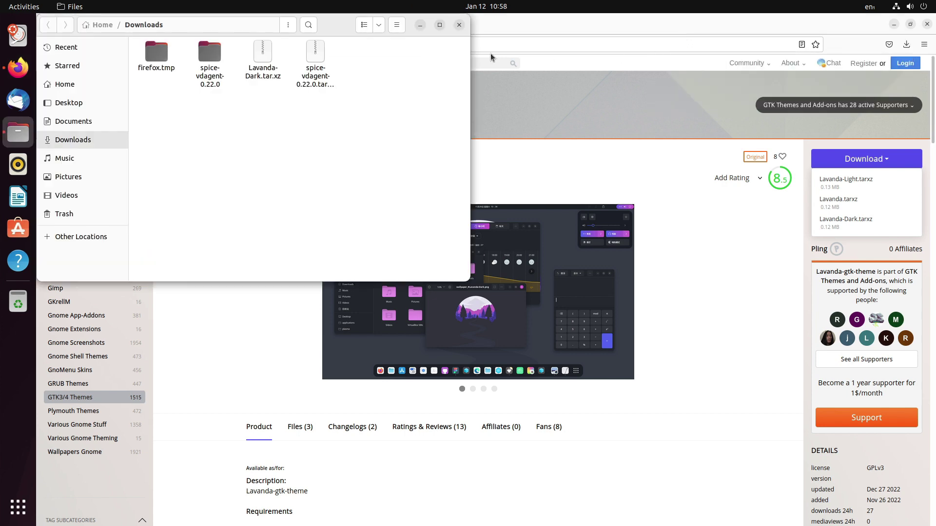
pyautogui.moveTo(152, 21); pyautogui.dragTo(490, 113)
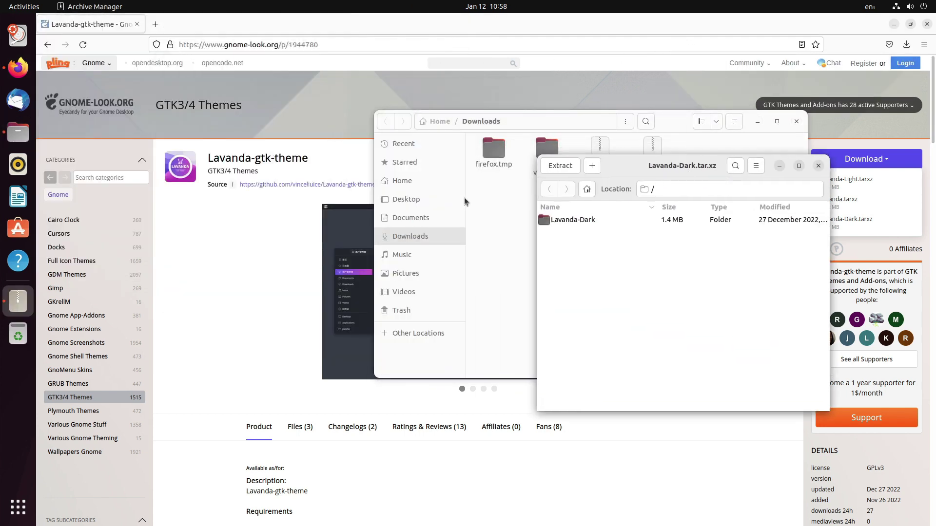
pyautogui.click(402, 180)
pyautogui.click(348, 259)
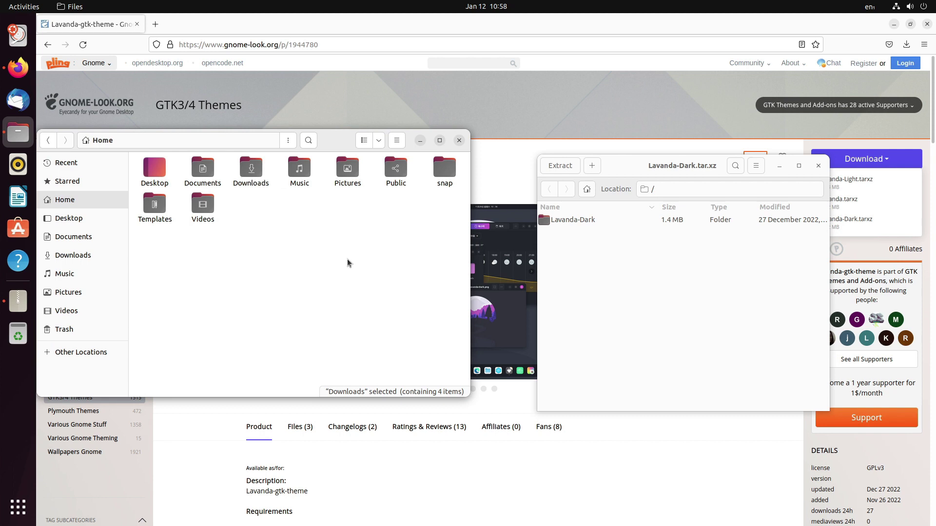
pyautogui.hotkey('ctrl', 'shift', 'n')
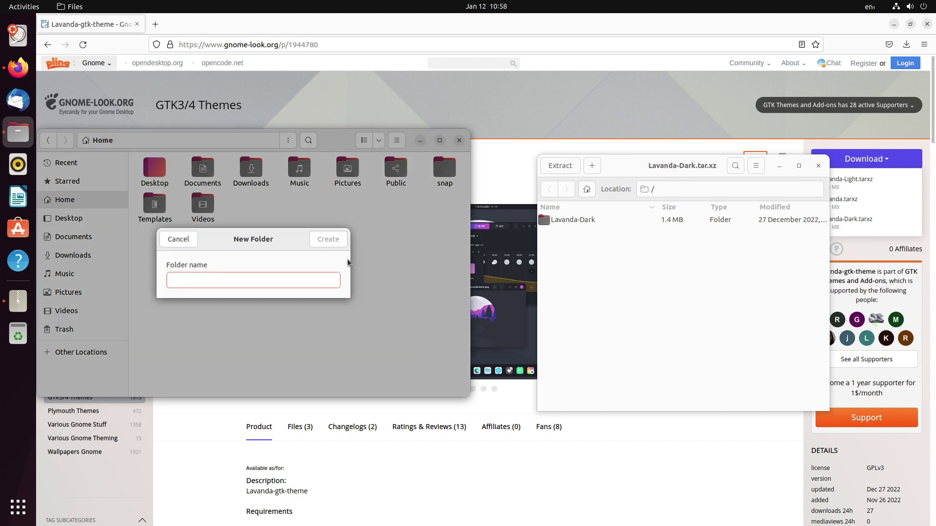
pyautogui.write('.themes')
pyautogui.press('Return')
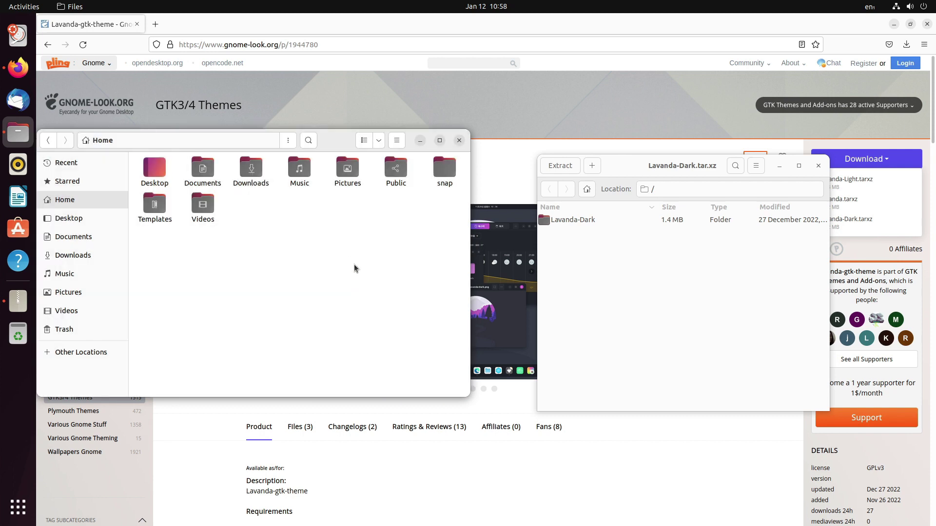
# Reveal hidden files and extract the Lavanda-Dark folder into .themes, closing the archive
pyautogui.rightClick(355, 251)
pyautogui.click(282, 318)
pyautogui.hotkey('ctrl', 'h')
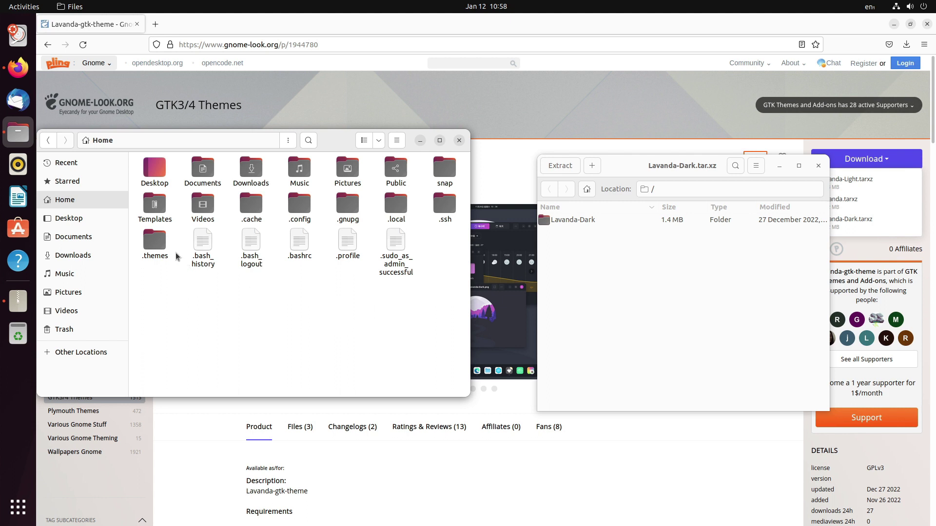
pyautogui.doubleClick(155, 241)
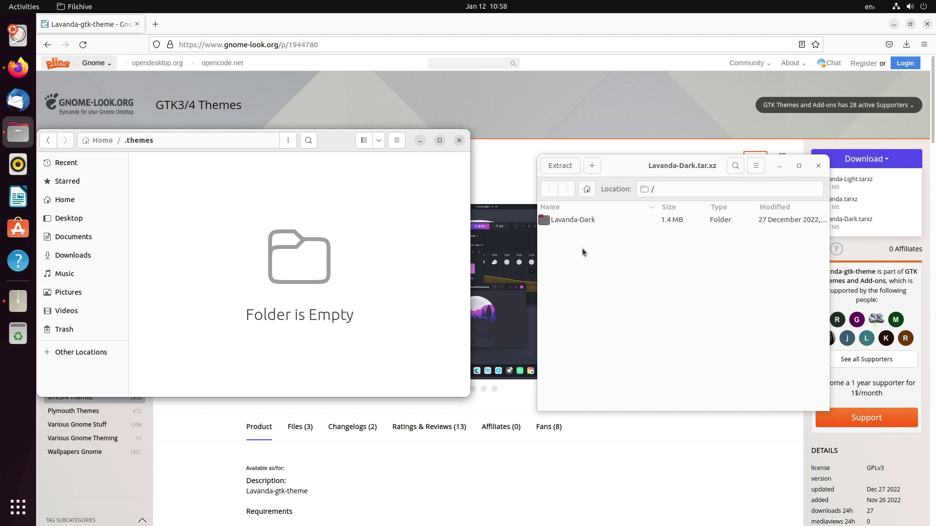
pyautogui.moveTo(573, 219); pyautogui.dragTo(204, 247)
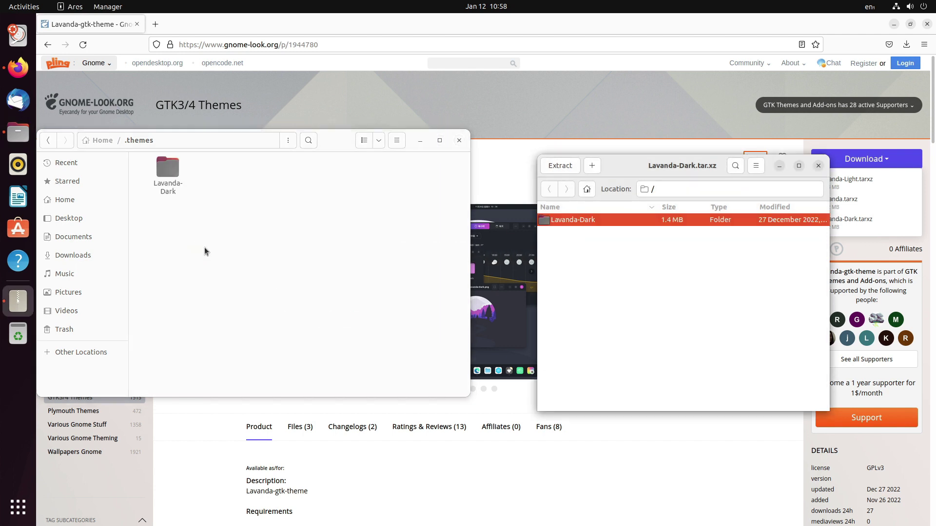
pyautogui.click(203, 247)
pyautogui.click(818, 165)
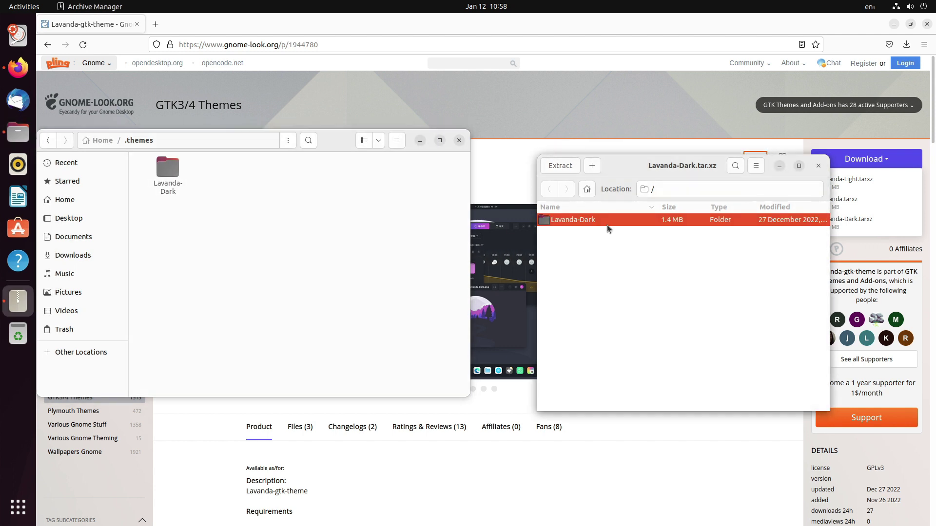
# Run 'sudo apt install gnome-tweaks' in a new terminal, then close it and move Files aside
pyautogui.hotkey('ctrl', 'alt', 't')
pyautogui.moveTo(218, 29); pyautogui.dragTo(476, 190)
pyautogui.write('sudo apt install ')
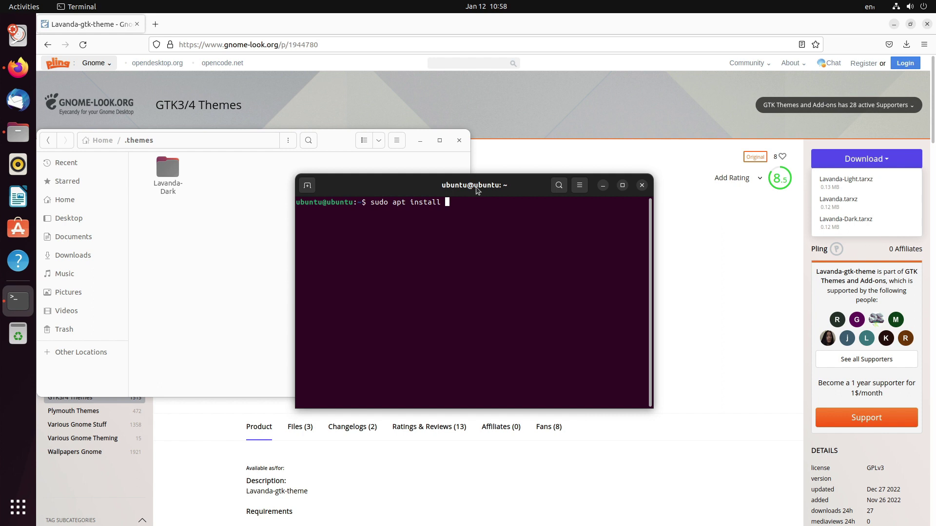
pyautogui.write('gnome-tweaks')
pyautogui.press('Return')
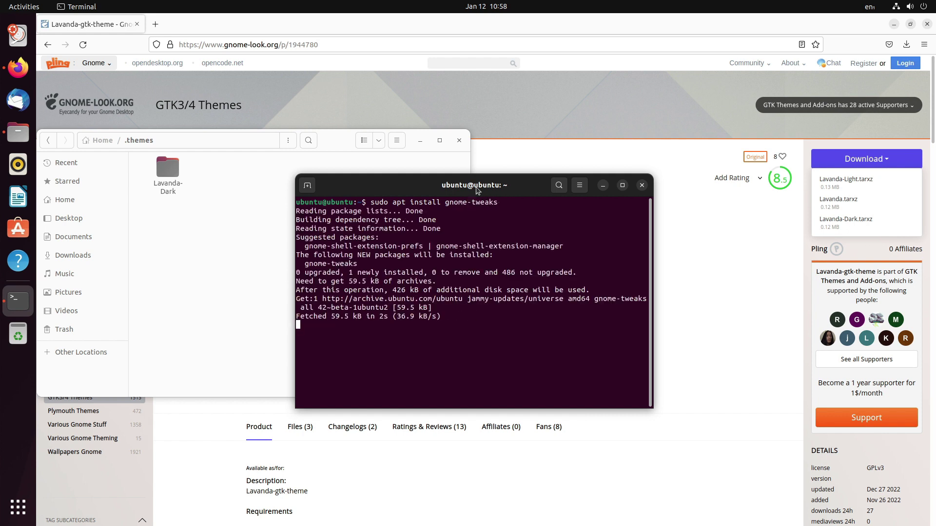
pyautogui.click(642, 185)
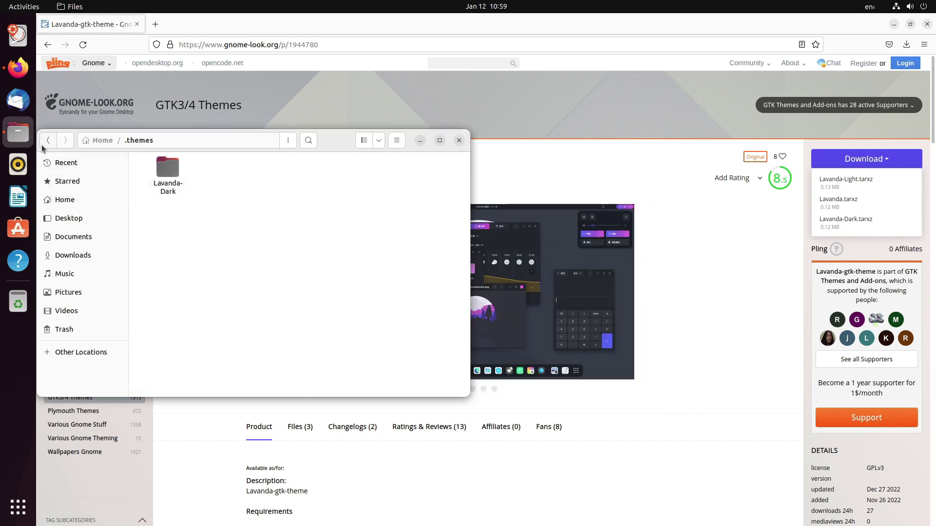
pyautogui.moveTo(337, 150); pyautogui.dragTo(495, 223)
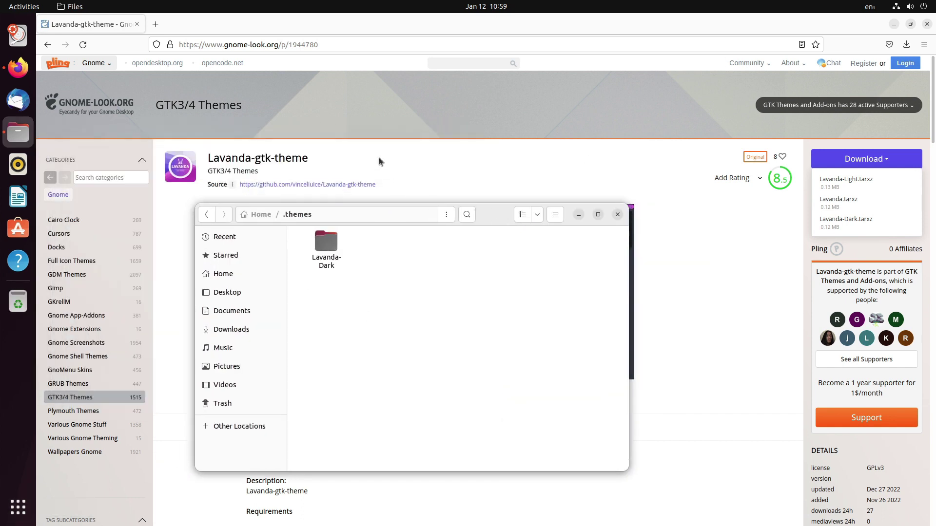
pyautogui.moveTo(479, 4)
# Load gnome-look.org/p/1015801 and download the Oranchelo.tar.xz icon archive
pyautogui.click(367, 53)
pyautogui.click(354, 44)
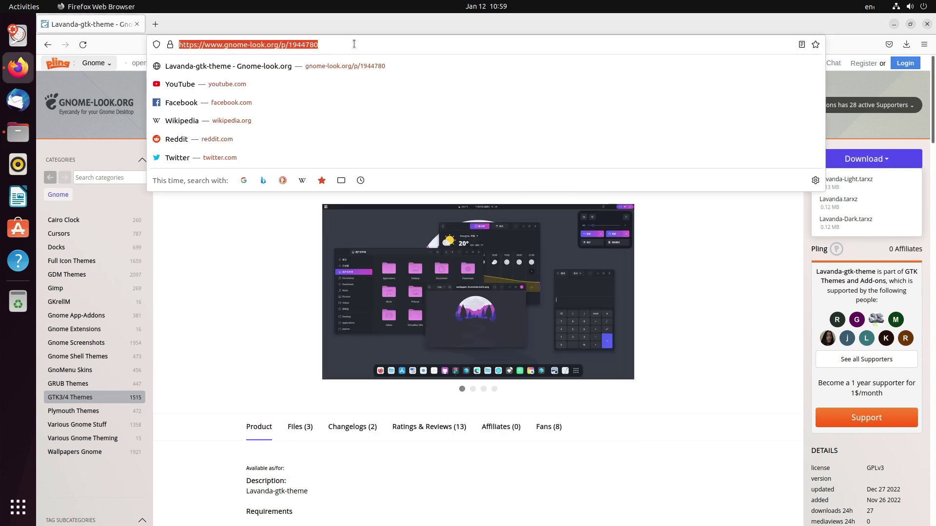
pyautogui.write('https://www.gnome-look.org/p/1015801')
pyautogui.press('Return')
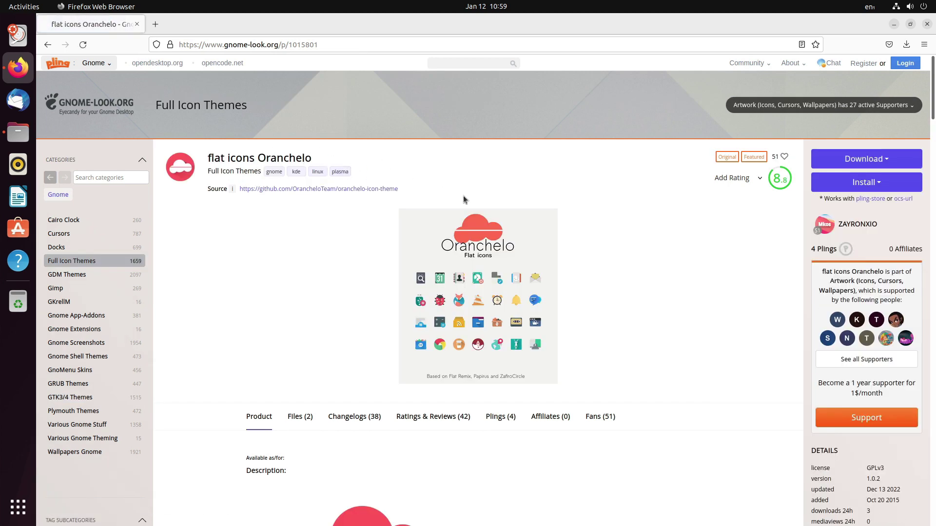
pyautogui.scroll(-5, 564, 244)
pyautogui.scroll(5, 581, 255)
pyautogui.click(867, 159)
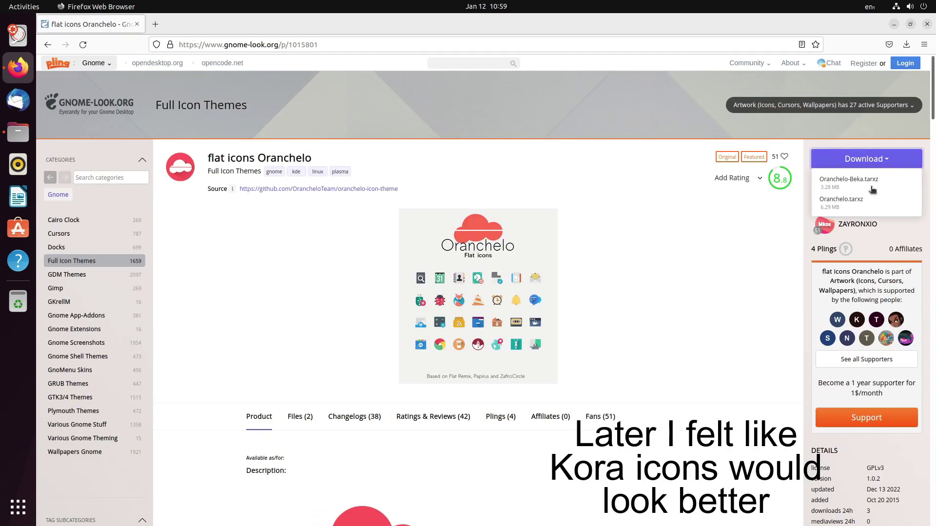
pyautogui.click(867, 201)
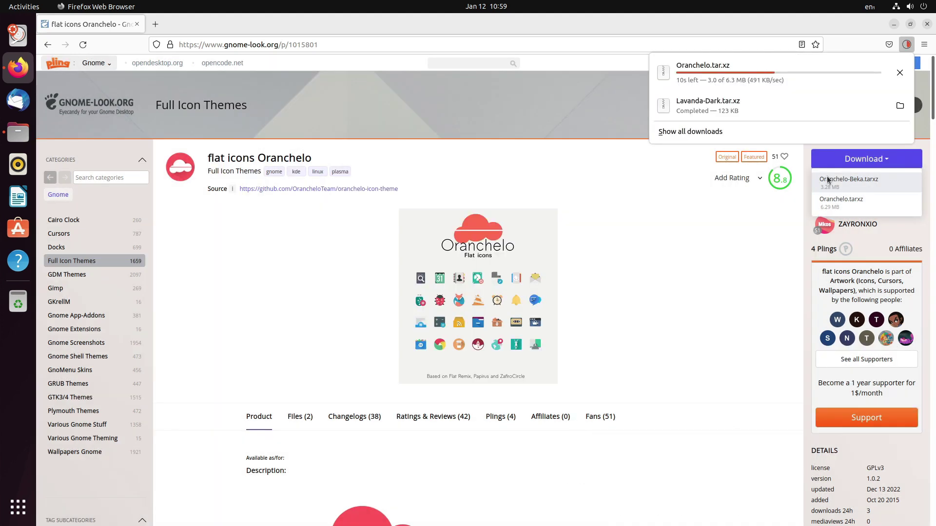
# Open Oranchelo.tar.xz from Downloads and browse into its Oranchelo folder
pyautogui.click(900, 65)
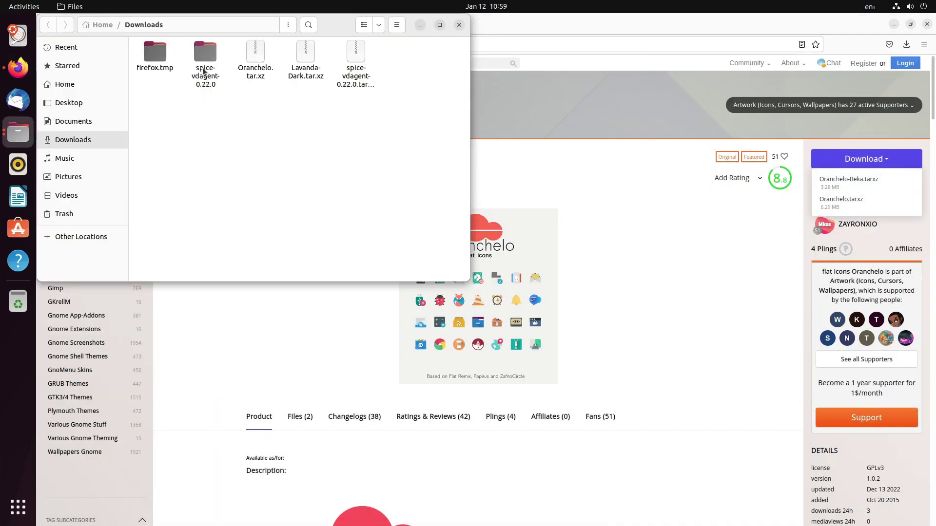
pyautogui.doubleClick(254, 69)
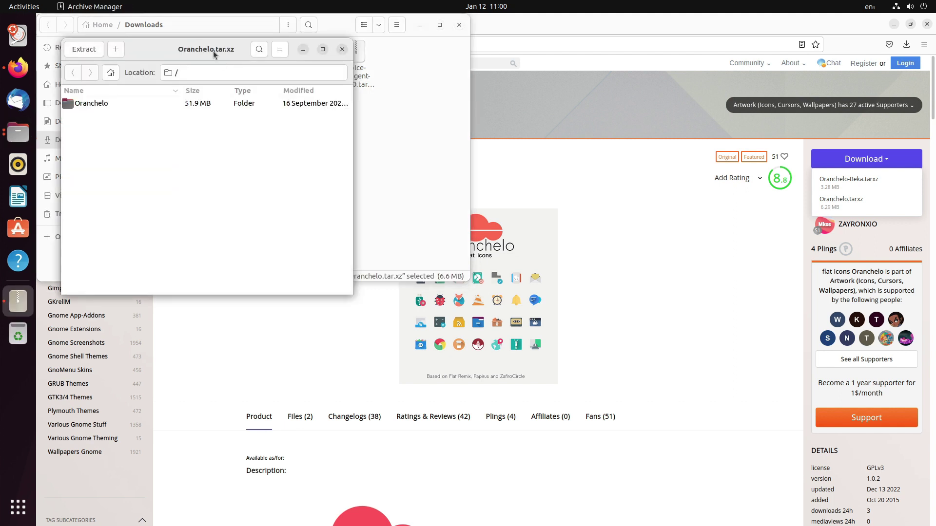
pyautogui.moveTo(213, 54); pyautogui.dragTo(412, 109)
pyautogui.doubleClick(320, 162)
# Create a hidden .icons folder in Home and extract the Oranchelo folder into it
pyautogui.click(75, 86)
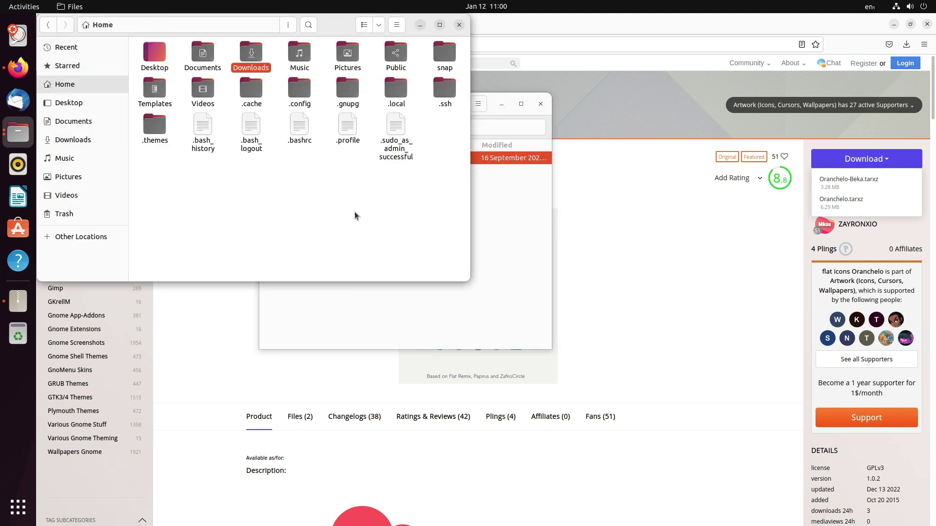
pyautogui.click(353, 234)
pyautogui.hotkey('ctrl', 'shift', 'n')
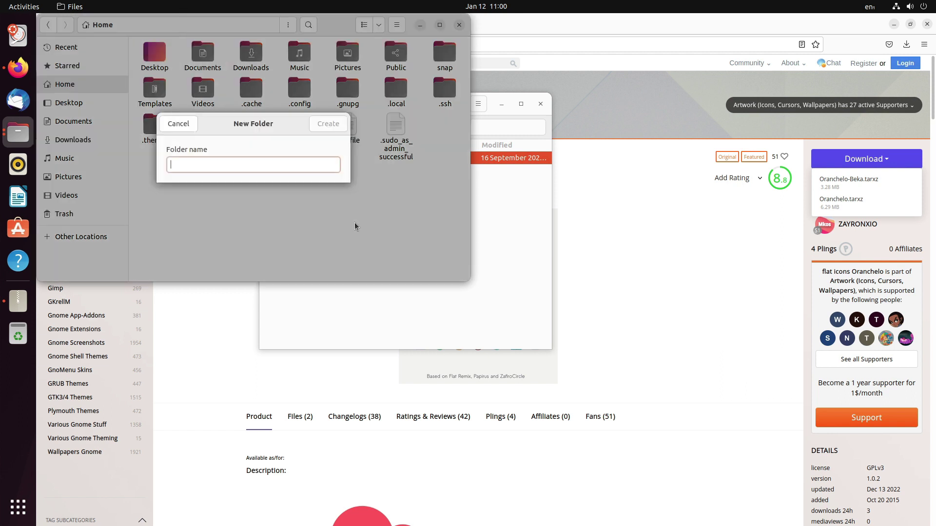
pyautogui.write('.icons')
pyautogui.press('Return')
pyautogui.press('Return')
pyautogui.click(373, 161)
pyautogui.moveTo(373, 161); pyautogui.dragTo(375, 83)
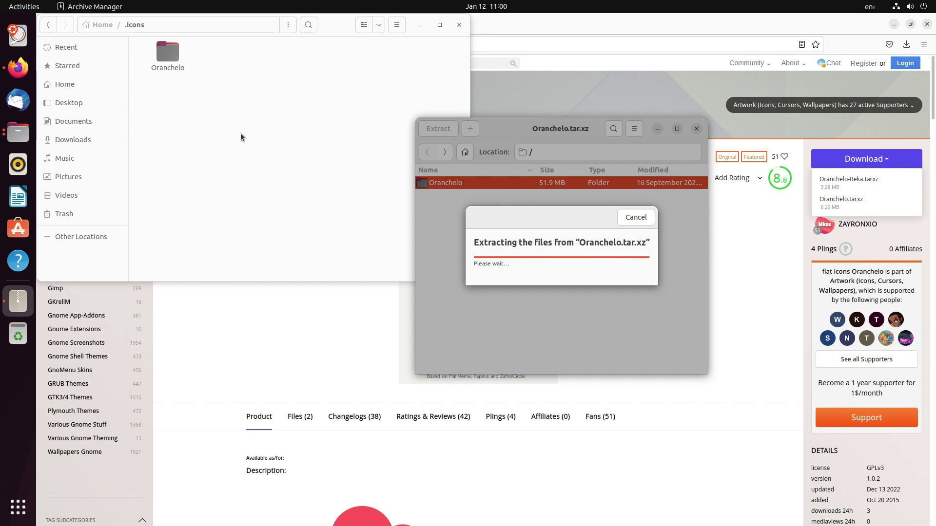
pyautogui.click(696, 128)
# Reach the Pexels website through a pasted gist.github.com page
pyautogui.click(489, 43)
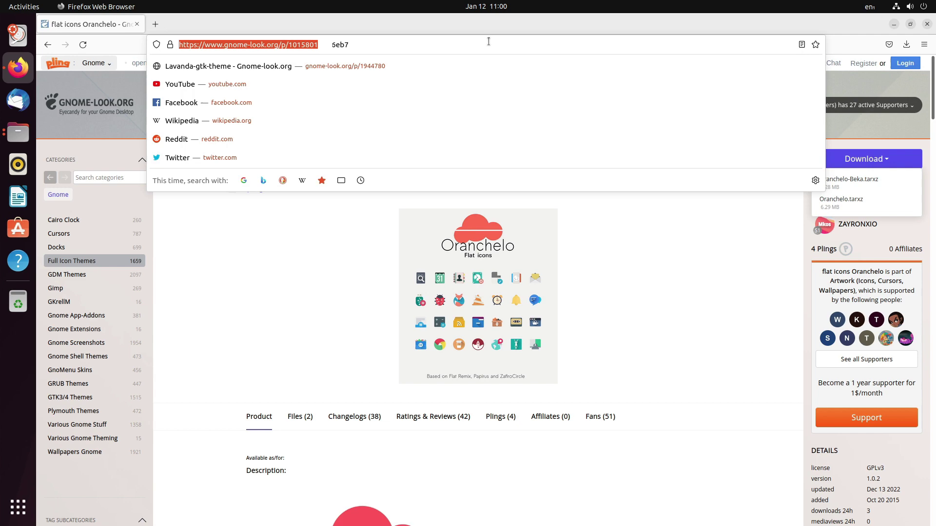
pyautogui.write('https://gist.github.com/brettlangdon/85942af486eb79118467')
pyautogui.press('Return')
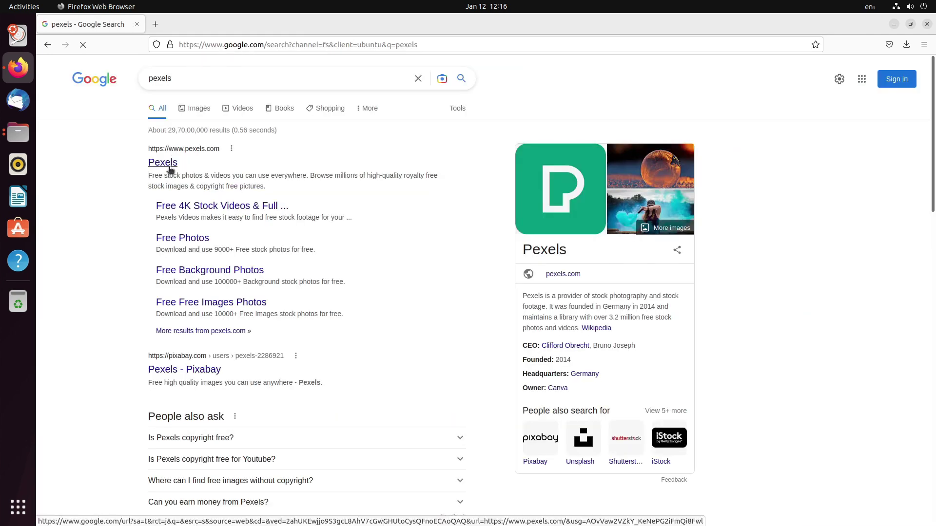
pyautogui.click(186, 228)
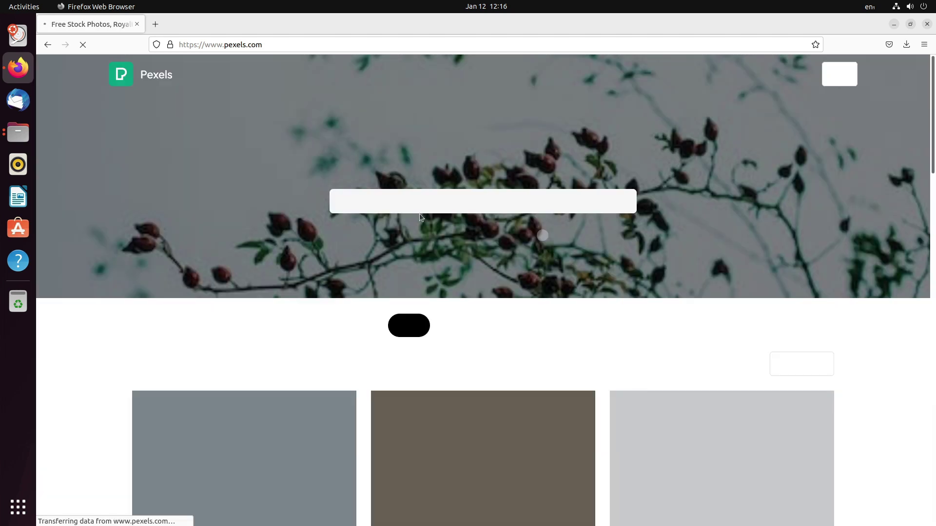
# Search Pexels for 'purple' photos, dropping the extra word 'mountains'
pyautogui.click(429, 204)
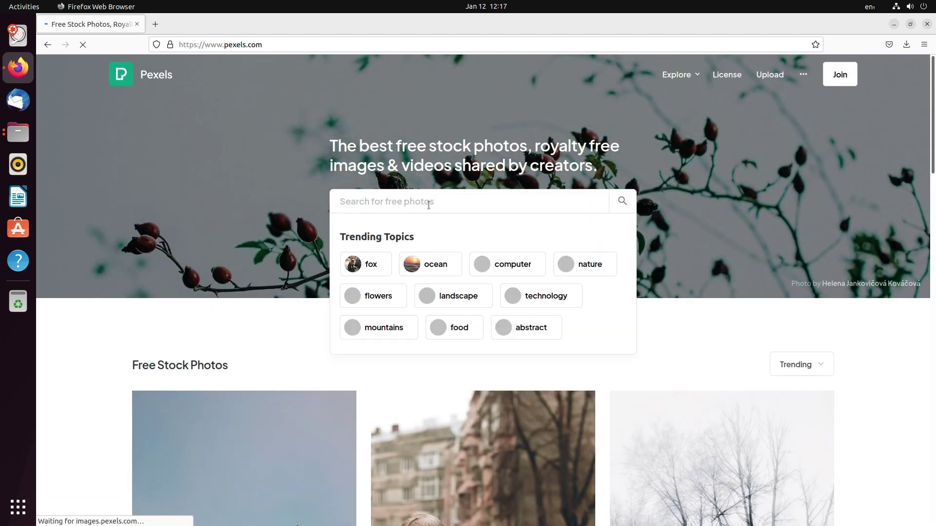
pyautogui.write('purplwe')
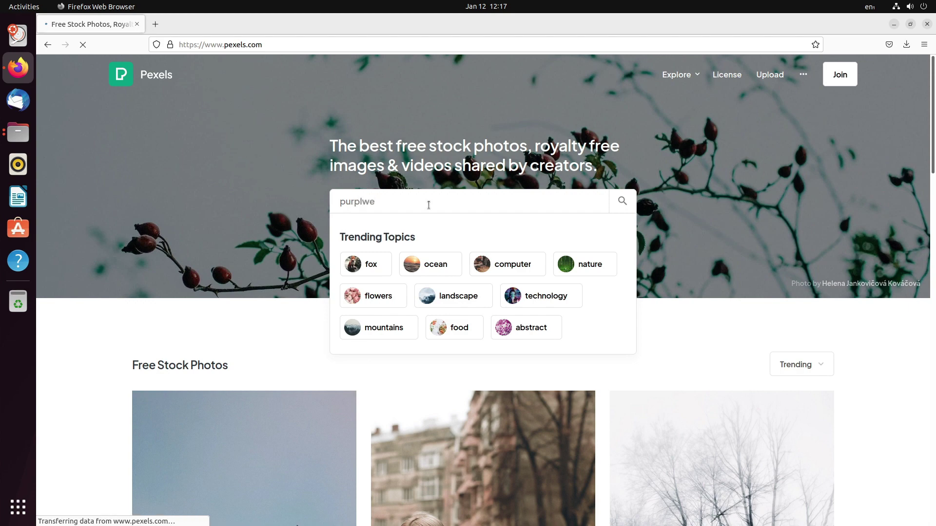
pyautogui.press('BackSpace')
pyautogui.press('BackSpace')
pyautogui.write('e mountains')
pyautogui.press('Return')
pyautogui.doubleClick(234, 74)
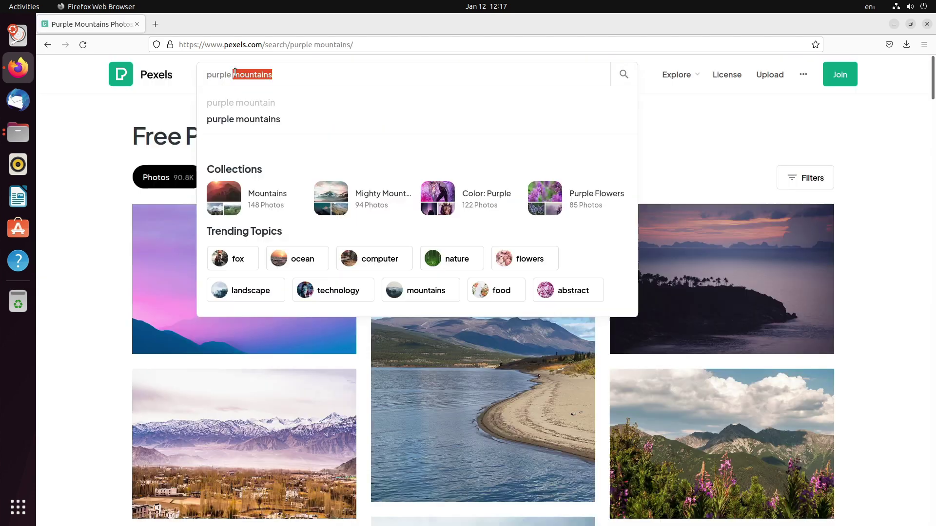
pyautogui.press('BackSpace')
pyautogui.press('Return')
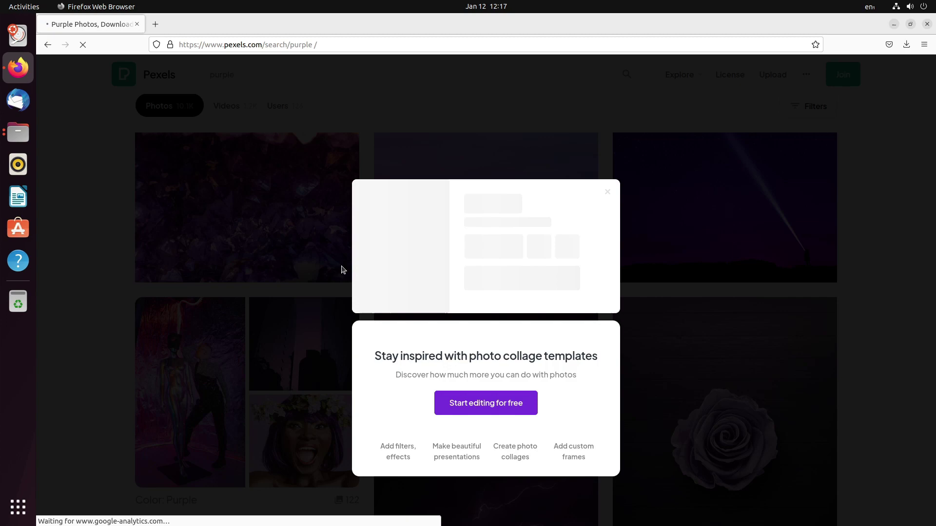
# Set the downloaded purple crystal photo as the desktop wallpaper
pyautogui.rightClick(276, 73)
pyautogui.click(302, 188)
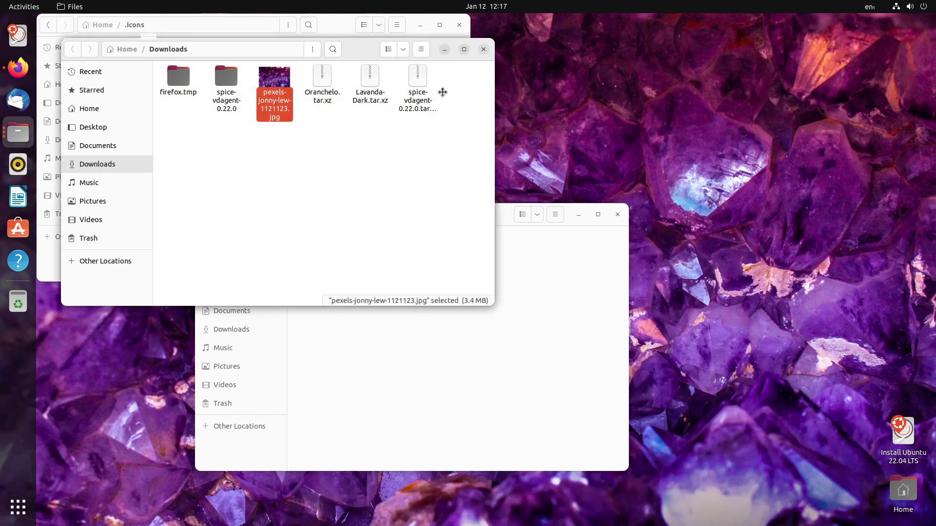
pyautogui.moveTo(323, 45); pyautogui.dragTo(623, 162)
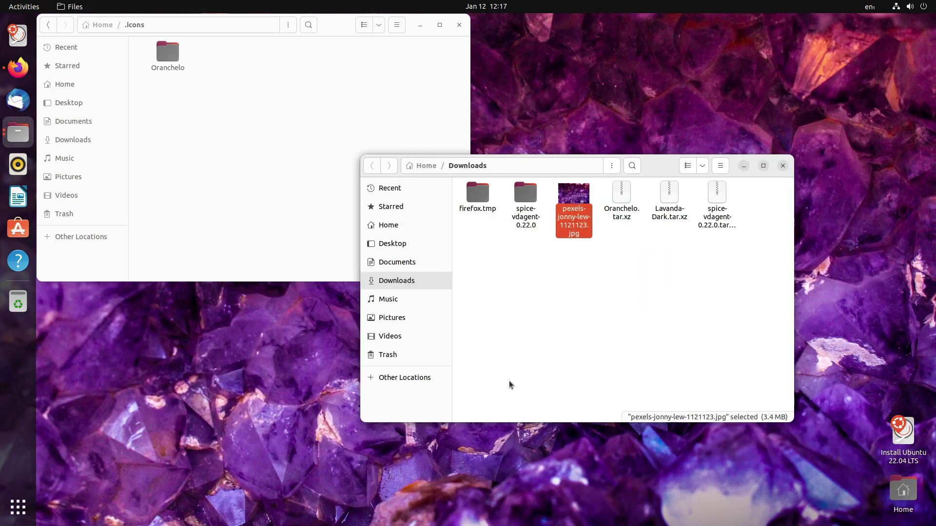
pyautogui.hotkey('alt', 'Tab')
pyautogui.click(316, 45)
# Load the pling Azha page, maximize Firefox, and download Azha.zip
pyautogui.write('https://www.pling.com/p/1847815/')
pyautogui.press('Return')
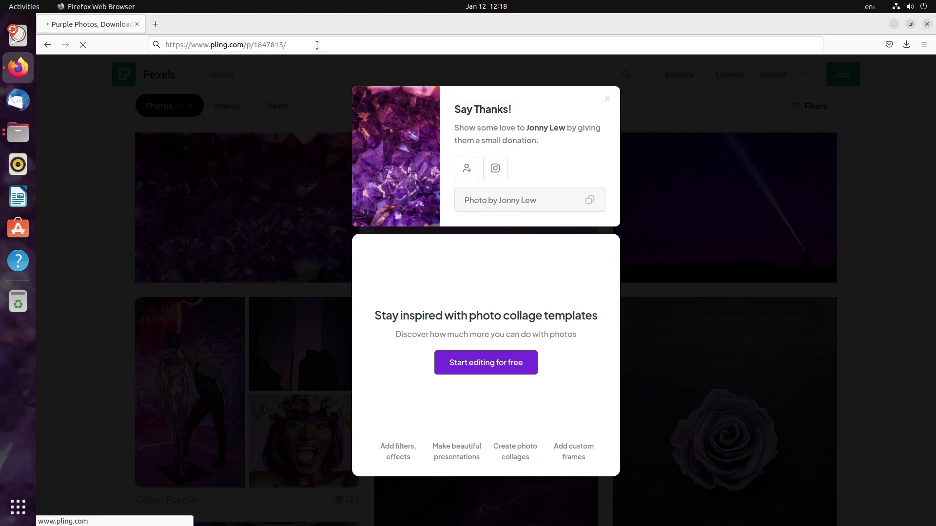
pyautogui.press('super+Down')
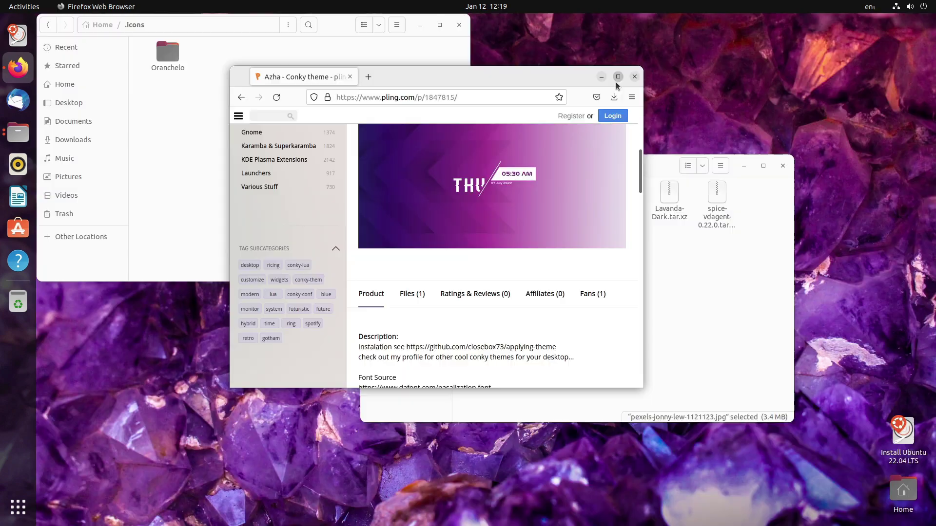
pyautogui.press('super+Up')
pyautogui.scroll(3, 510, 286)
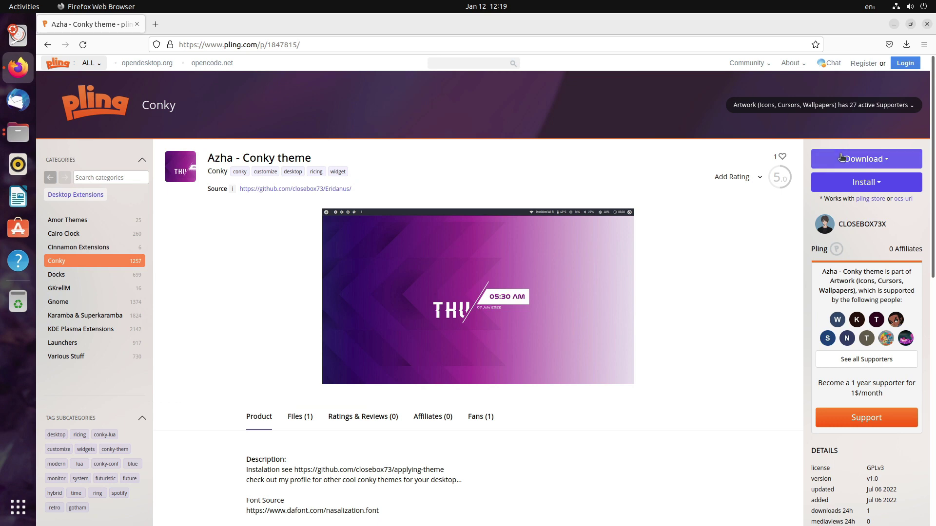
pyautogui.click(860, 159)
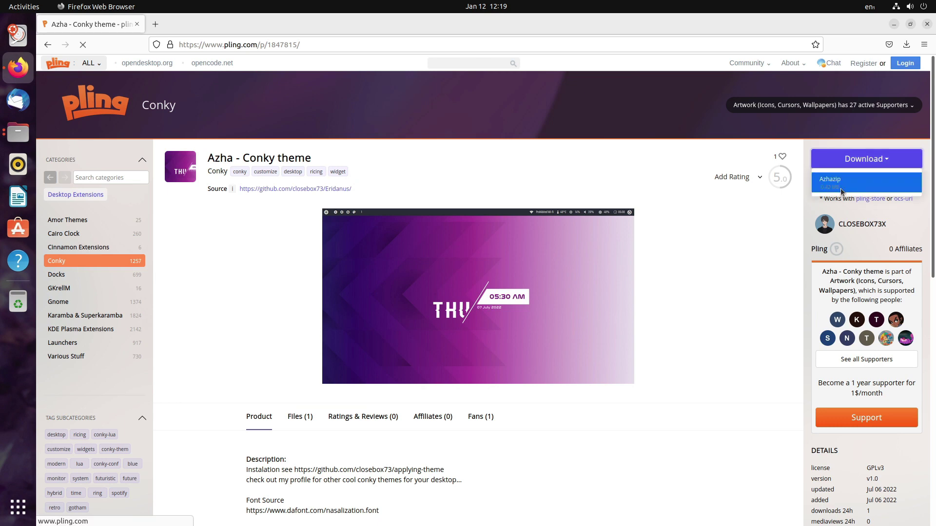
pyautogui.click(840, 192)
pyautogui.press('Escape')
# Open the description's GitHub link to the closebox73/applying-theme README
pyautogui.scroll(-5, 370, 293)
pyautogui.moveTo(444, 192); pyautogui.dragTo(295, 192)
pyautogui.rightClick(306, 193)
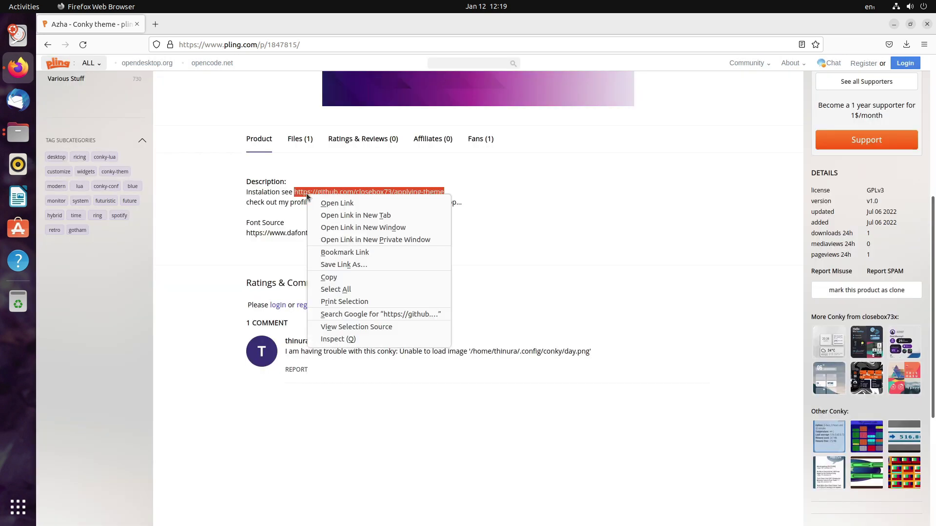
pyautogui.click(316, 203)
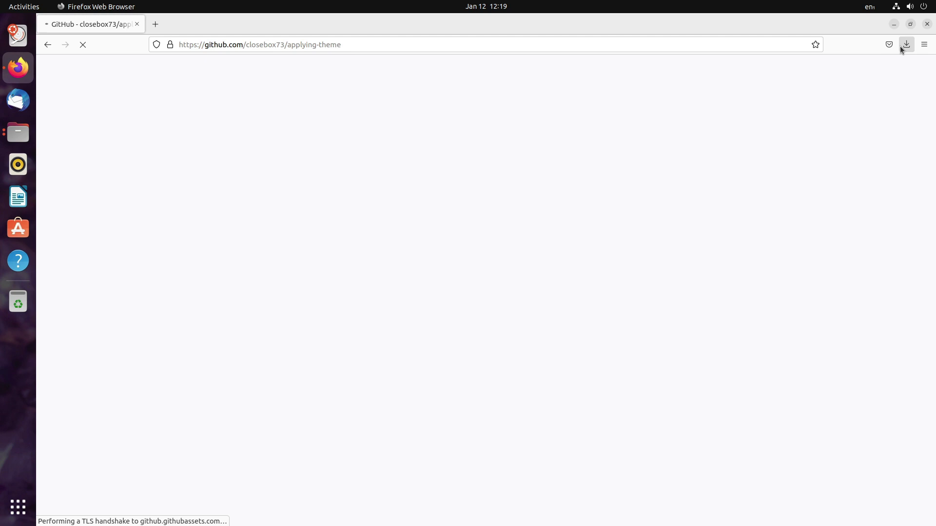
pyautogui.scroll(-5, 441, 343)
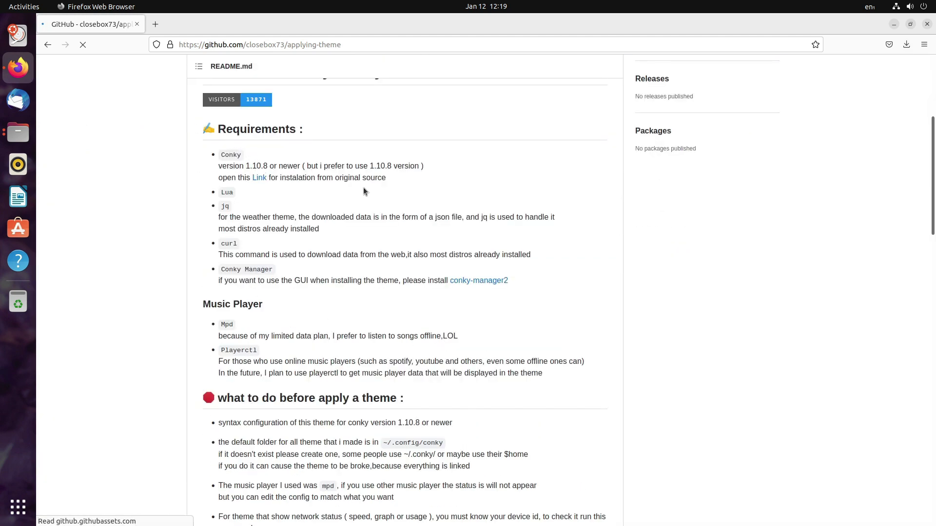
pyautogui.hotkey('ctrl', 'alt', 't')
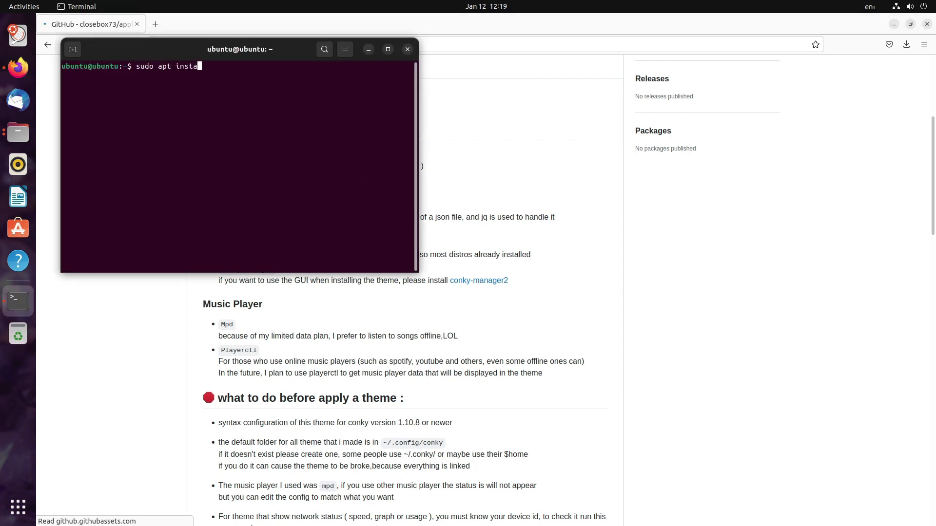
# Install conky, lua5.4, jq and curl with apt, fixing typos in the command until it runs
pyautogui.write('sudo apt install conky')
pyautogui.write('lua5.4 jq')
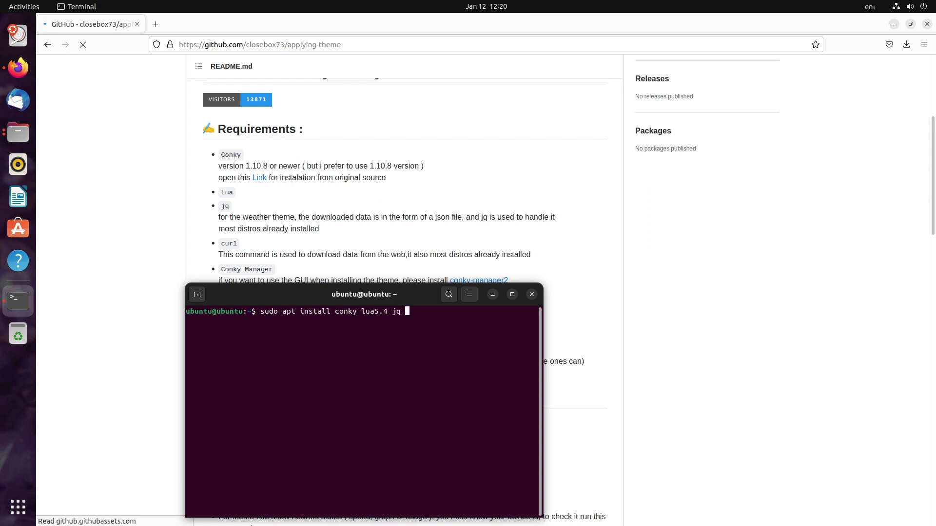
pyautogui.write('curl]')
pyautogui.press('Return')
pyautogui.press('Up')
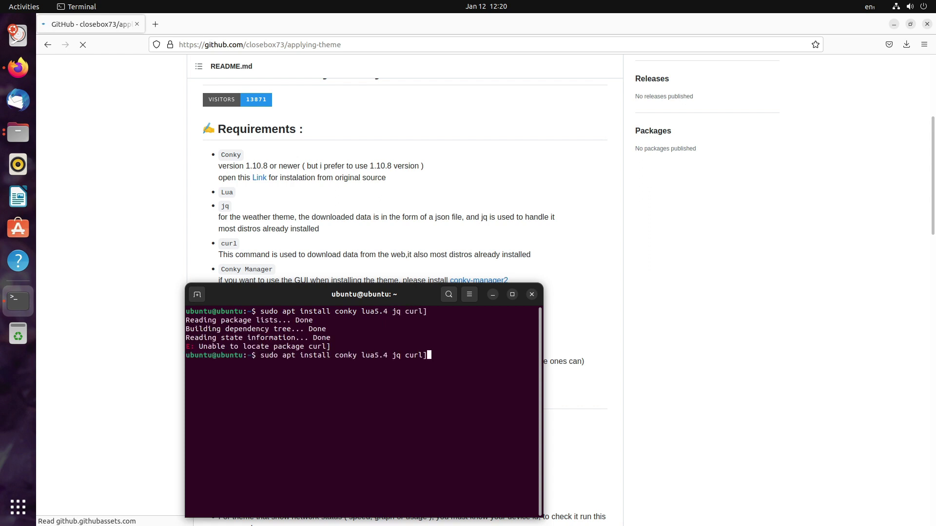
pyautogui.press('Delete')
pyautogui.press('BackSpace')
pyautogui.press('BackSpace')
pyautogui.press('Return')
pyautogui.press('Up')
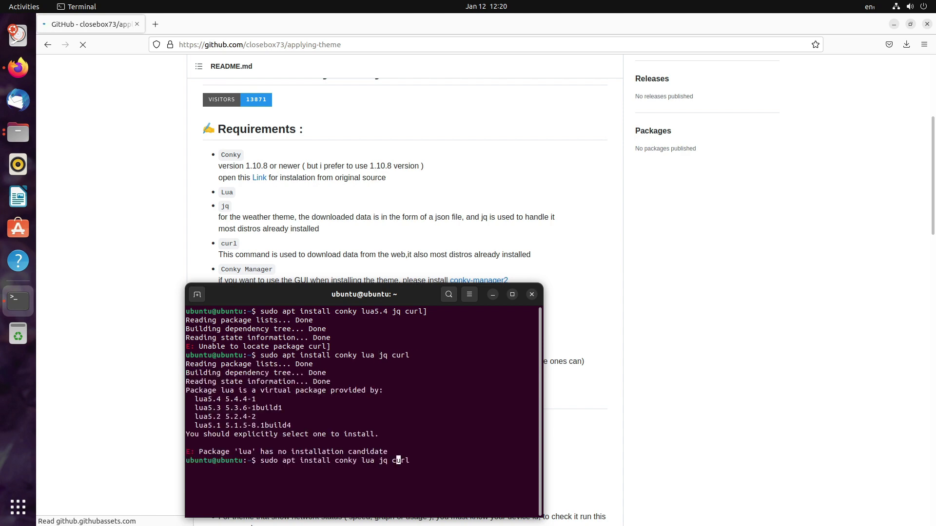
pyautogui.write('5.4')
pyautogui.press('Return')
pyautogui.press('Return')
pyautogui.scroll(-10, 141, 210)
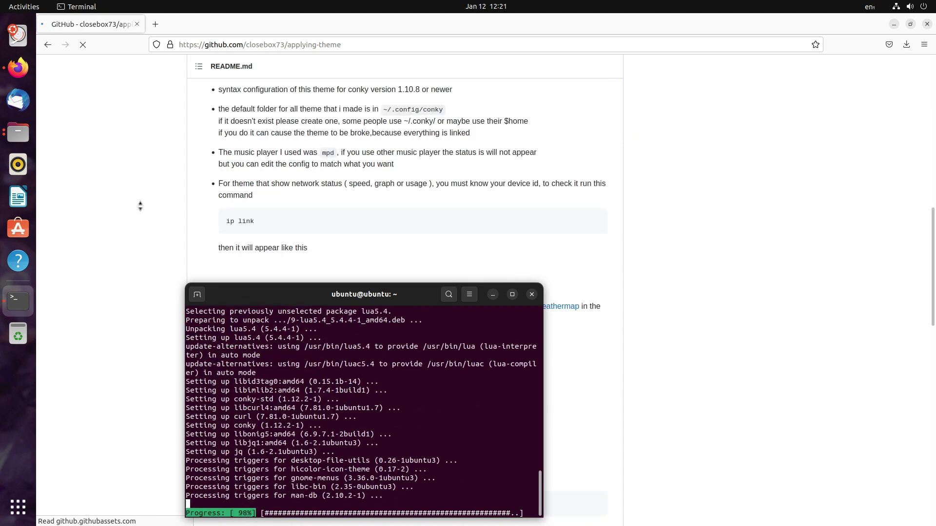
pyautogui.click(492, 294)
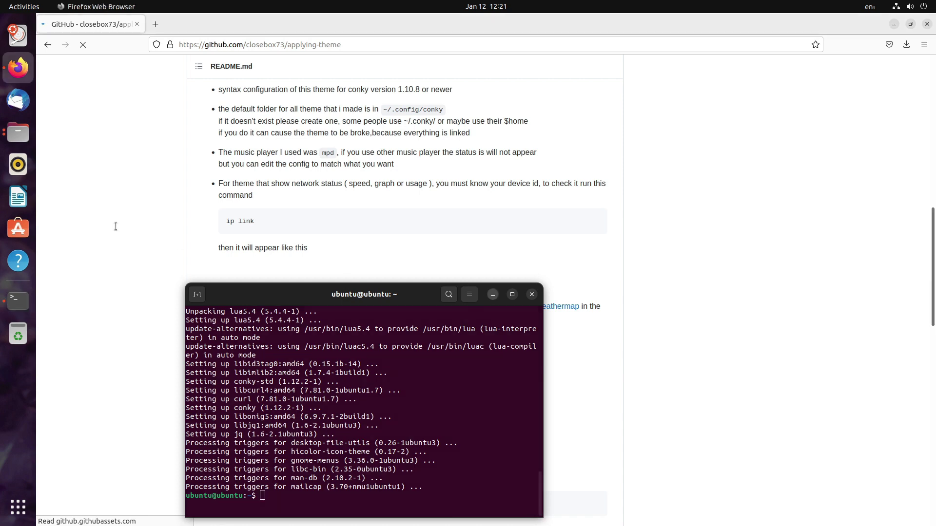
# Create a new 'conky' folder inside Home/.config
pyautogui.click(18, 132)
pyautogui.click(198, 240)
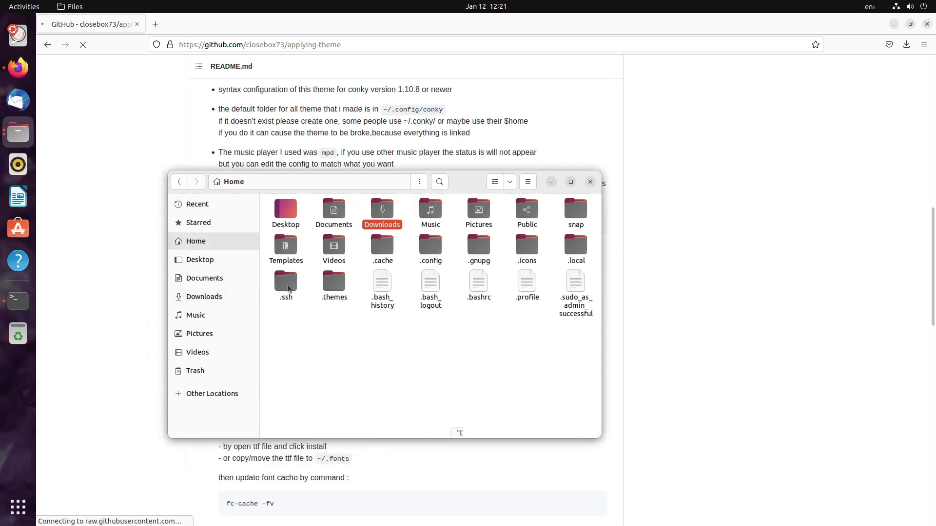
pyautogui.doubleClick(431, 248)
pyautogui.moveTo(429, 172); pyautogui.dragTo(446, 209)
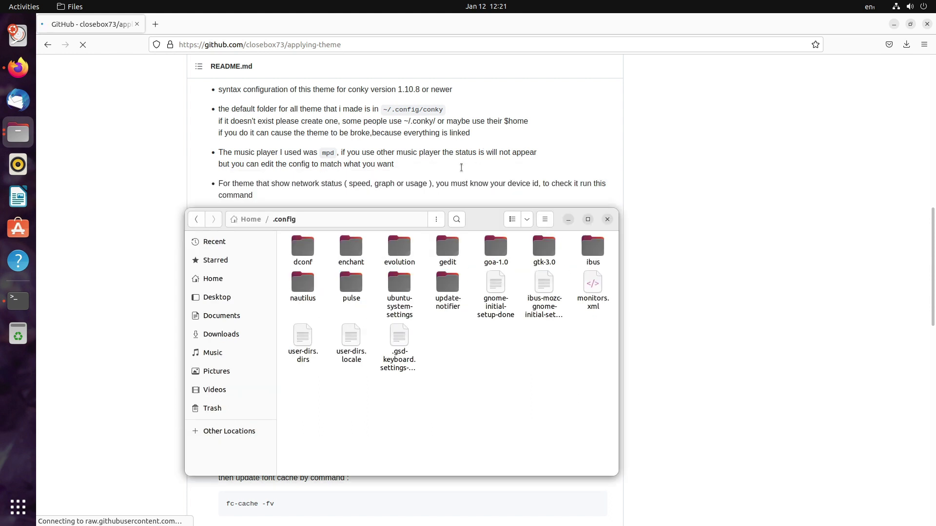
pyautogui.hotkey('ctrl', 'shift', 'n')
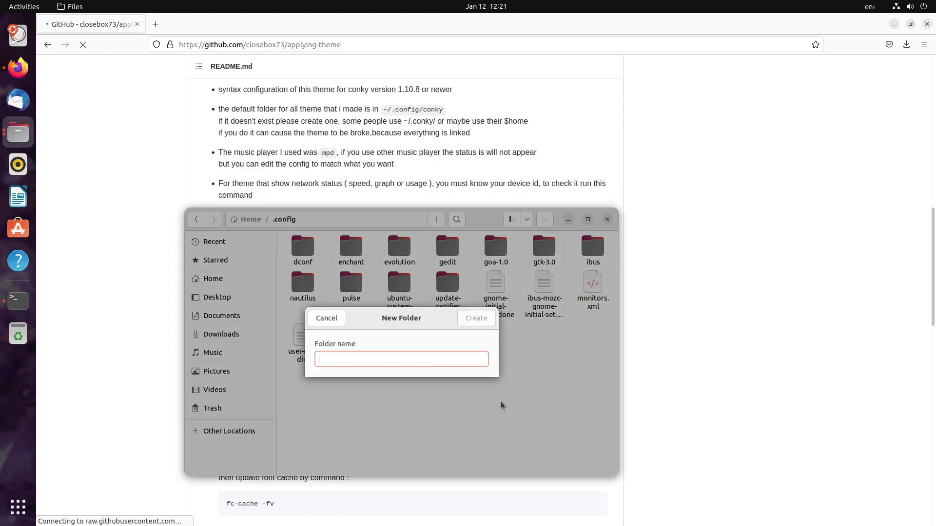
pyautogui.write('conky')
pyautogui.press('Return')
# Extract the Azha folder from Downloads/Azha.zip into .config/conky
pyautogui.hotkey('ctrl', 't')
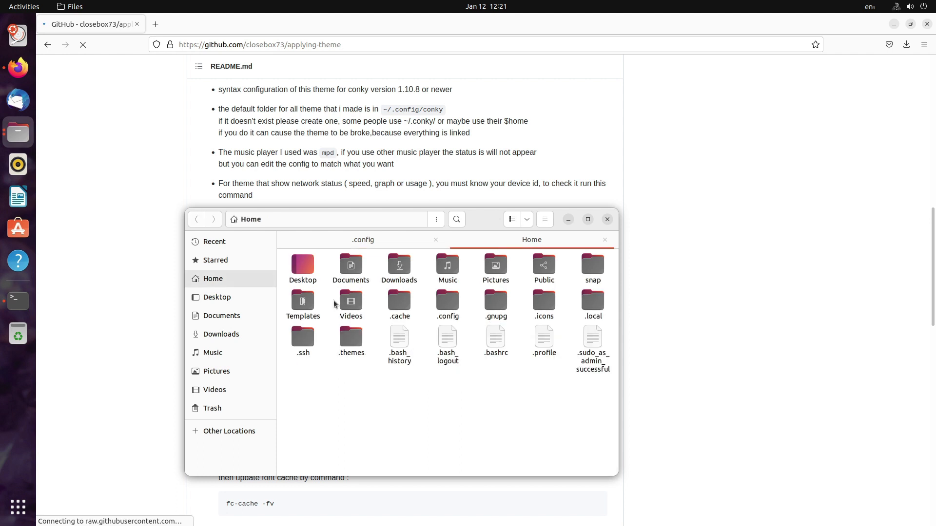
pyautogui.doubleClick(399, 265)
pyautogui.click(393, 267)
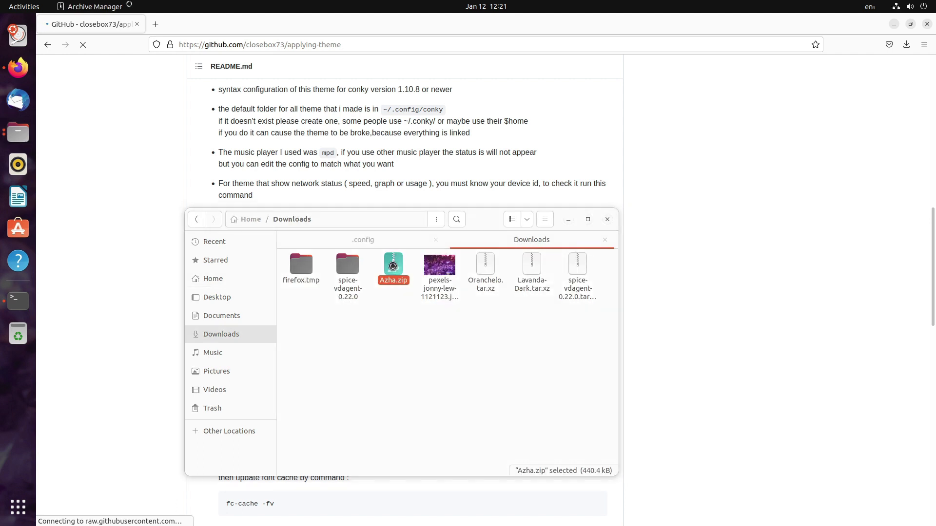
pyautogui.click(363, 239)
pyautogui.doubleClick(301, 265)
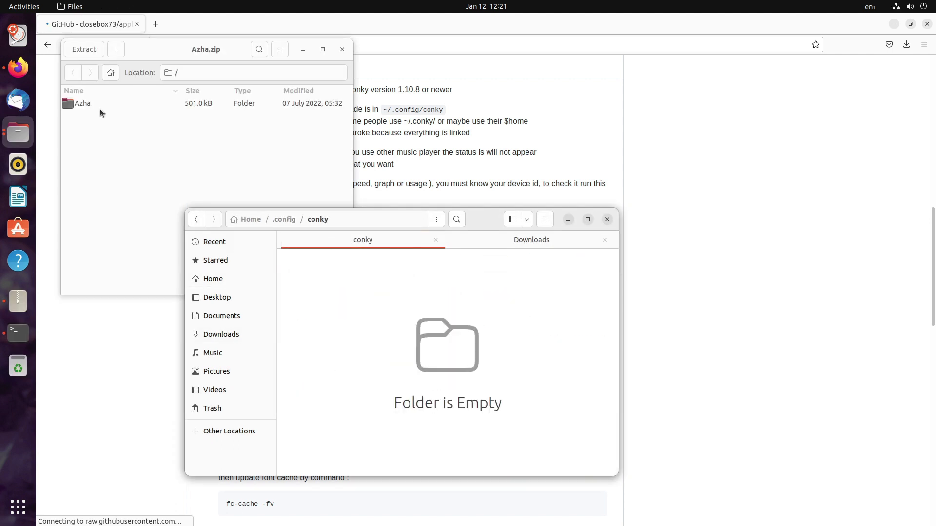
pyautogui.click(249, 182)
pyautogui.moveTo(82, 103); pyautogui.dragTo(355, 372)
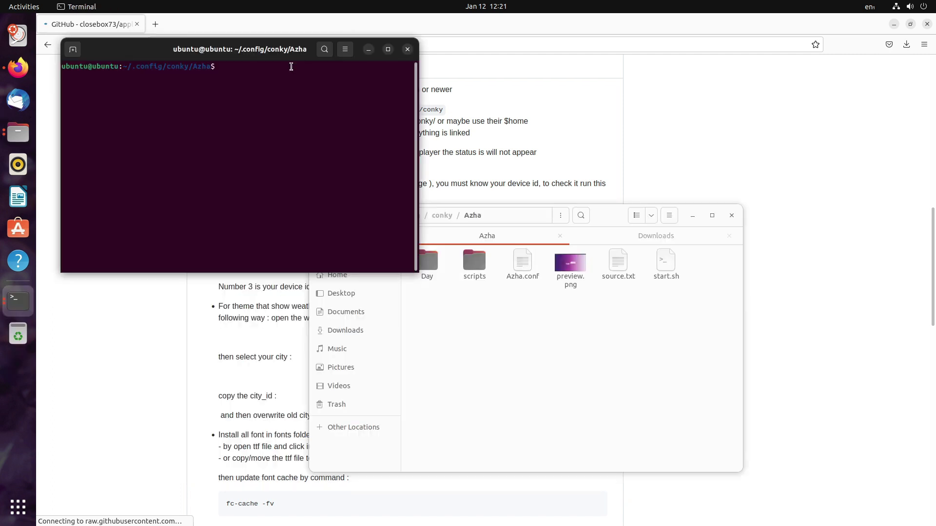
# Run ./start.sh in ~/.config/conky/Azha to launch the Azha Conky clock
pyautogui.moveTo(288, 55); pyautogui.dragTo(385, 239)
pyautogui.write('./start.s')
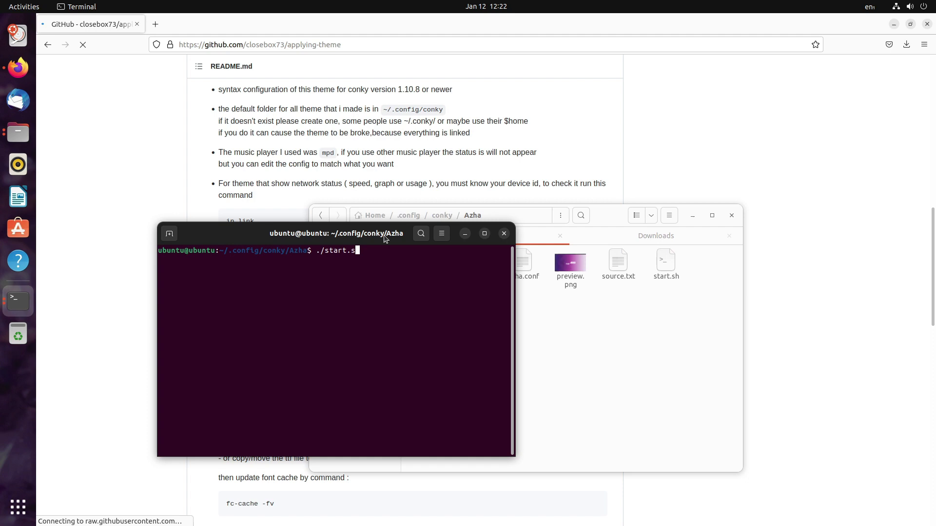
pyautogui.write('h')
pyautogui.press('Return')
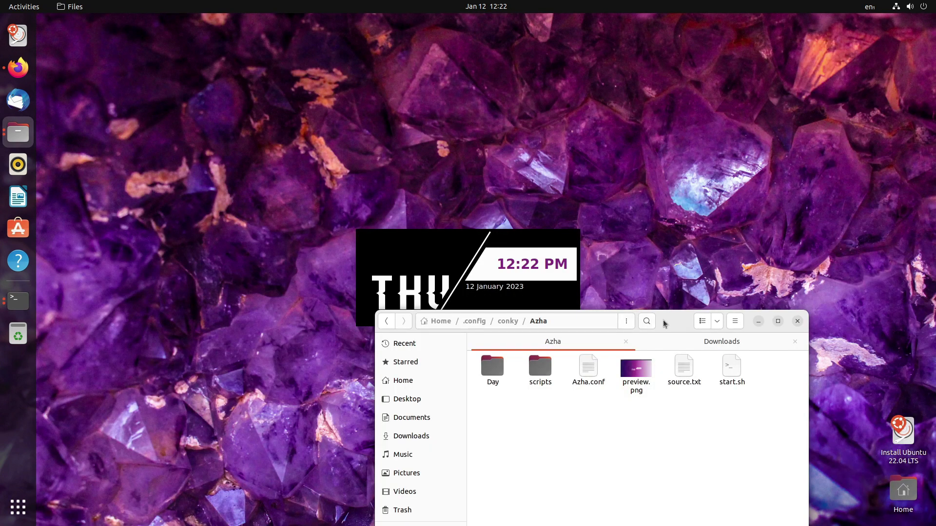
pyautogui.moveTo(654, 313); pyautogui.dragTo(361, 225)
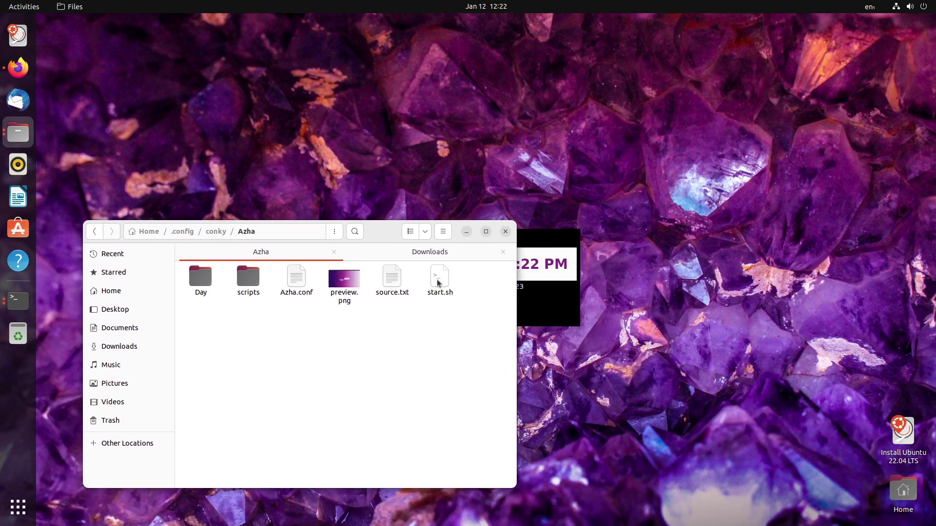
# Open Azha.conf, change own_window_argb_visual from false to true, and save it
pyautogui.doubleClick(438, 284)
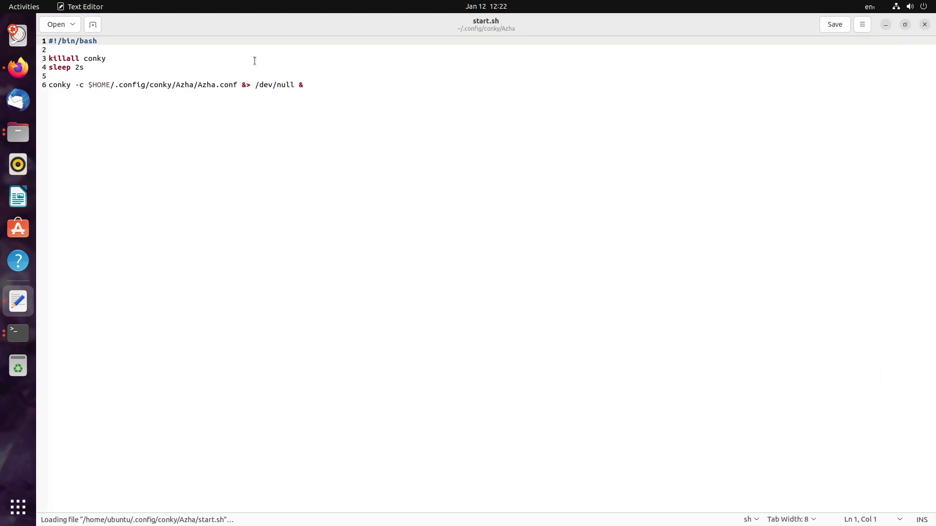
pyautogui.moveTo(258, 29); pyautogui.dragTo(580, 244)
pyautogui.click(302, 292)
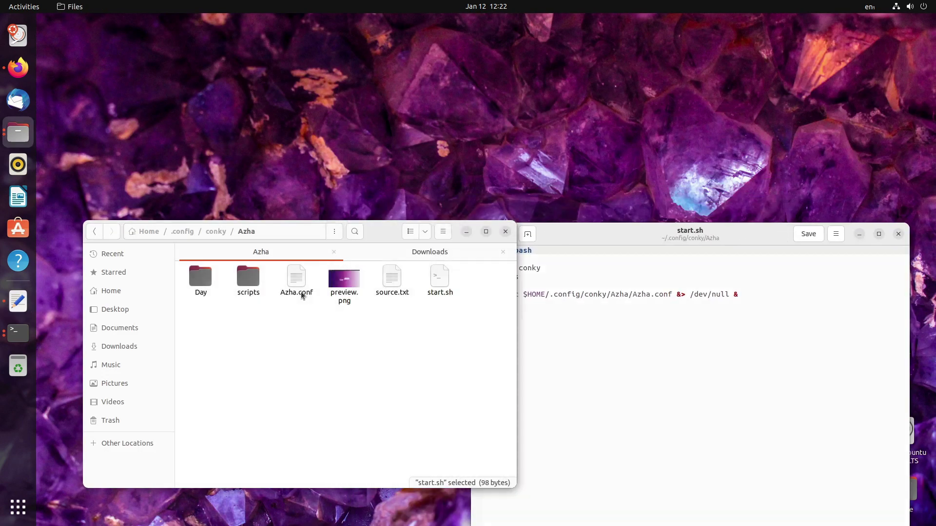
pyautogui.doubleClick(302, 281)
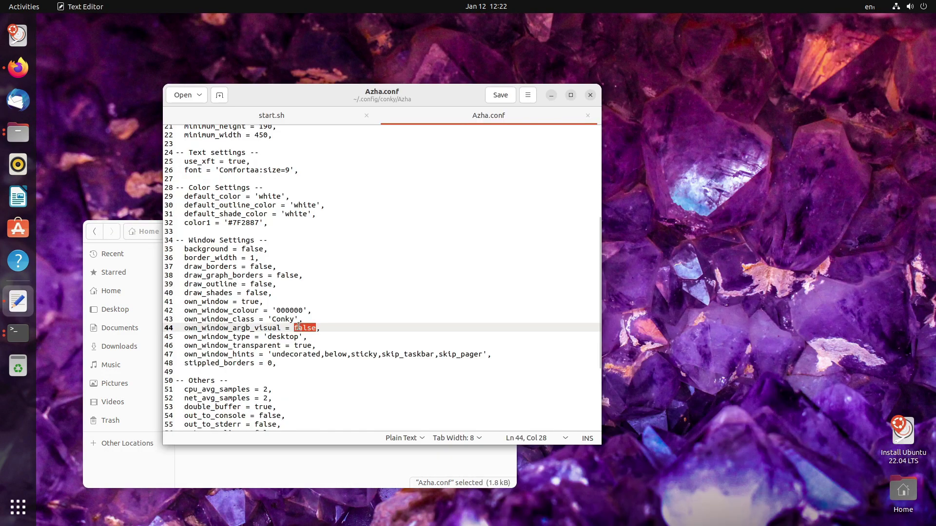
pyautogui.write('tru')
pyautogui.hotkey('ctrl', 's')
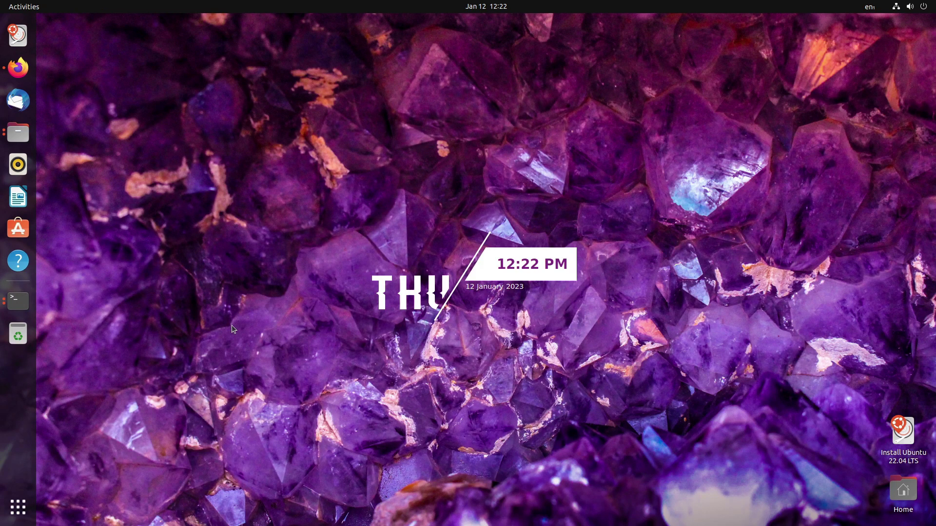
# Launch Tweaks and set the Applications theme to Lavanda-Dark and Icons to Oranchelo
pyautogui.click(18, 506)
pyautogui.write('twe')
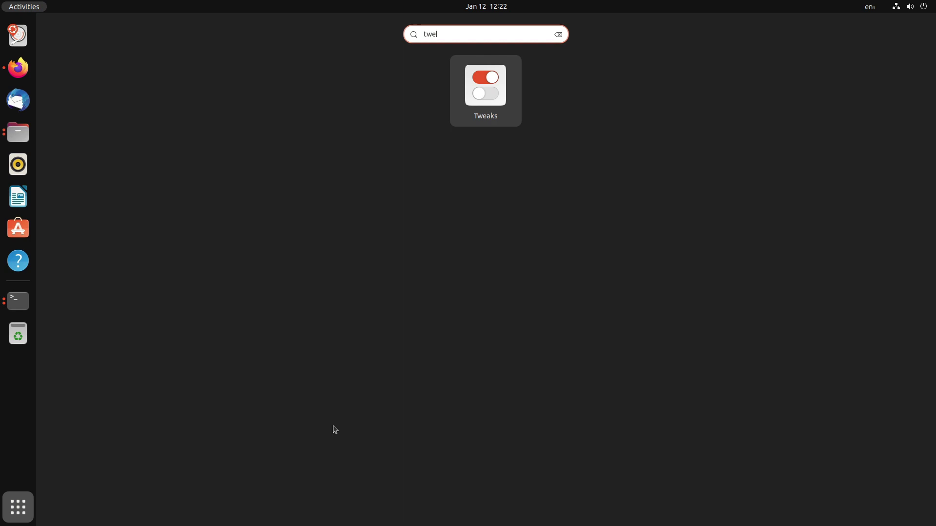
pyautogui.press('Return')
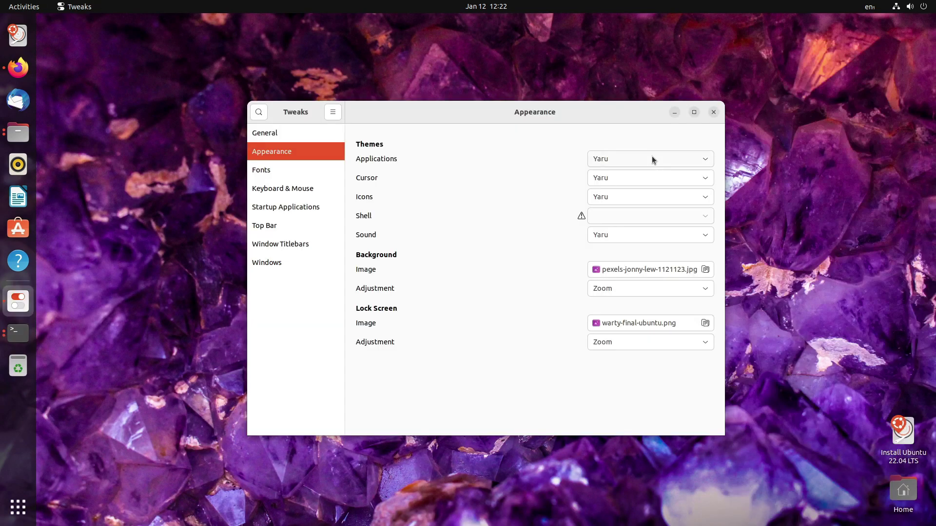
pyautogui.click(651, 157)
pyautogui.click(629, 142)
pyautogui.click(497, 193)
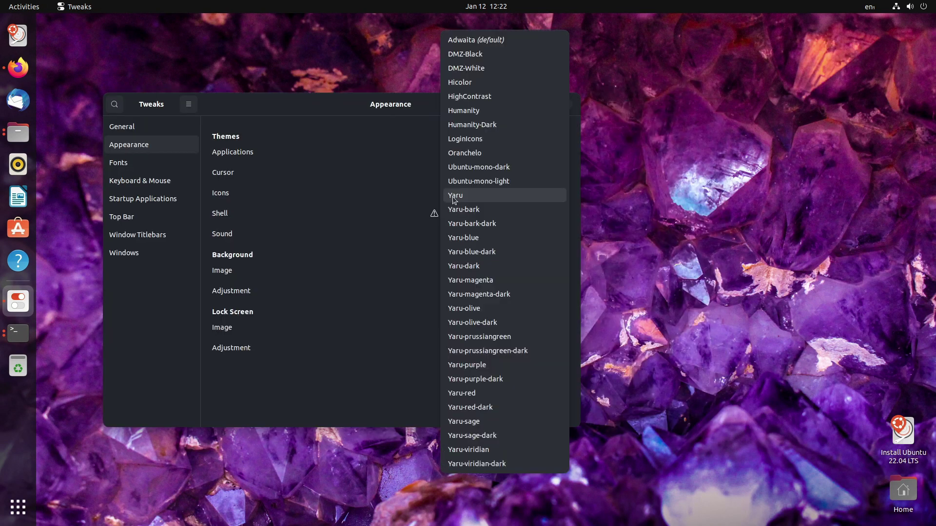
pyautogui.click(455, 152)
# Move the Tweaks window aside and switch back to Firefox
pyautogui.moveTo(420, 109); pyautogui.dragTo(511, 94)
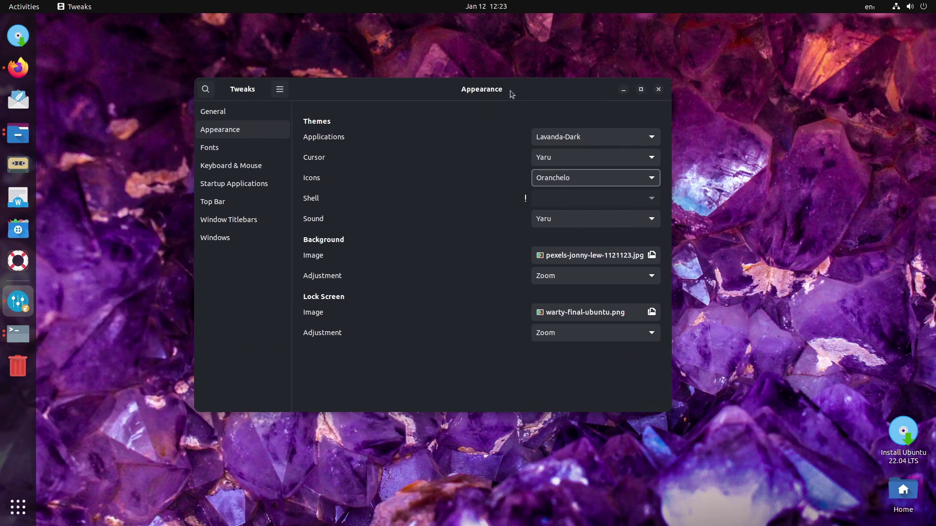
pyautogui.click(18, 506)
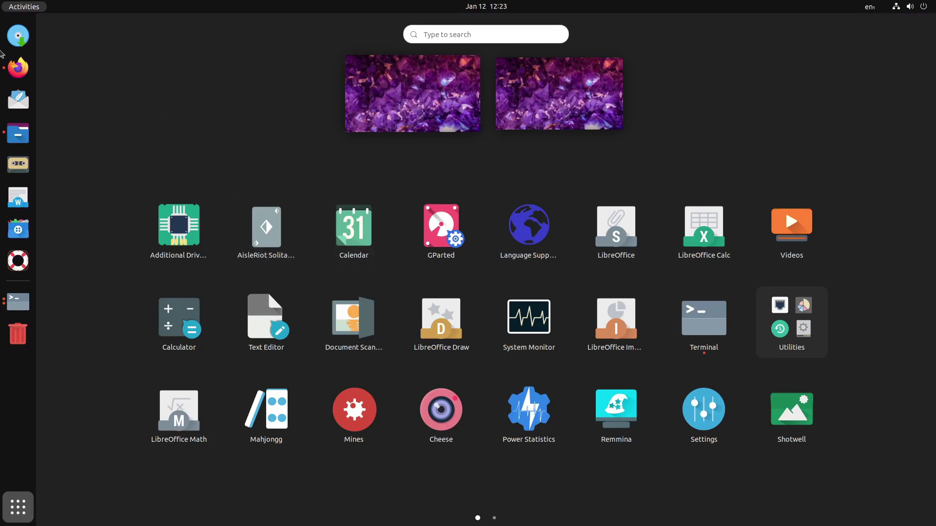
pyautogui.click(19, 67)
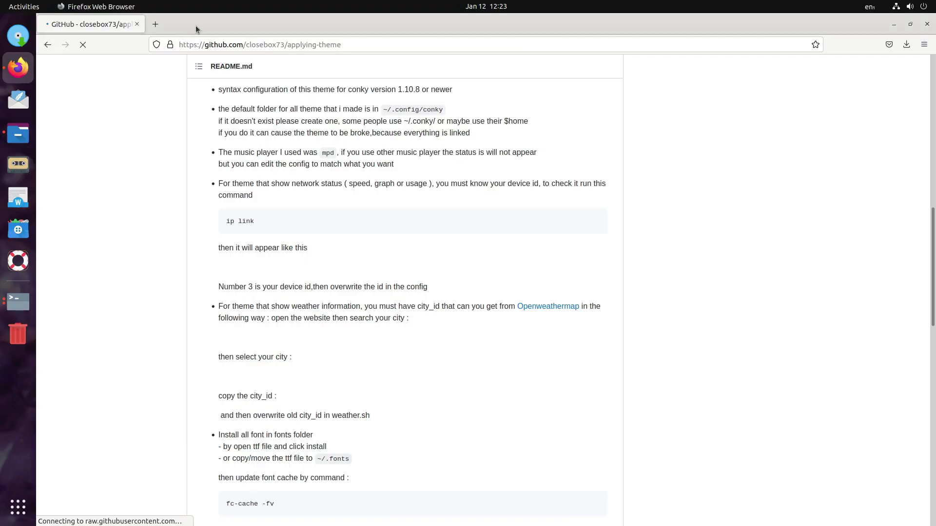
# Search the web for 'kora' from the Firefox address bar
pyautogui.click(217, 47)
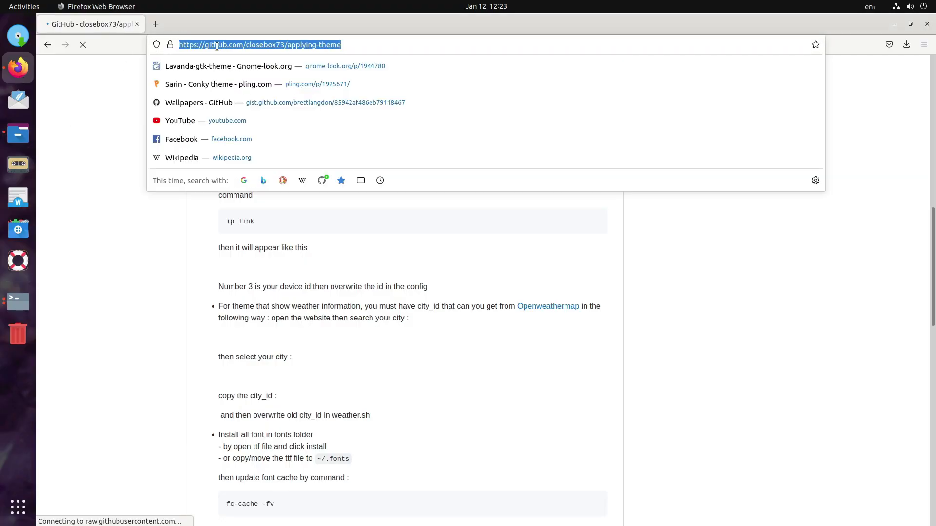
pyautogui.write('kora')
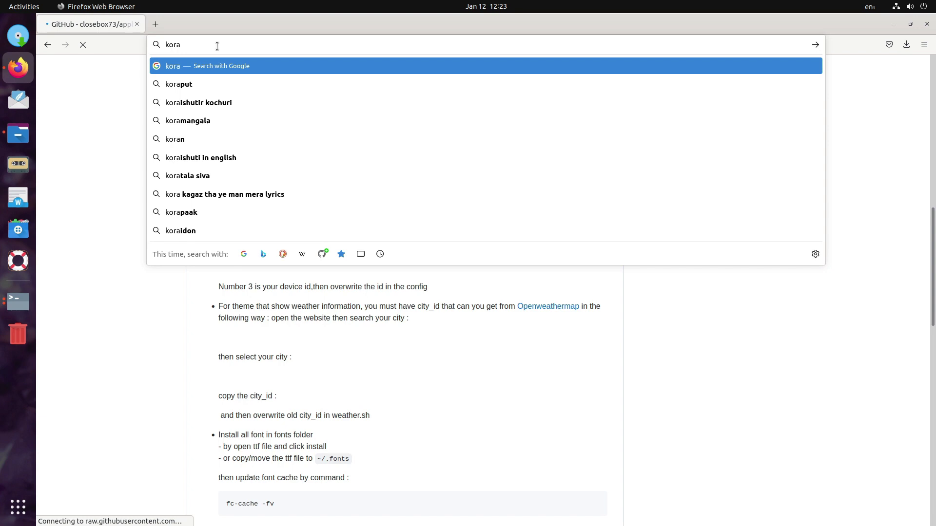
pyautogui.press('Return')
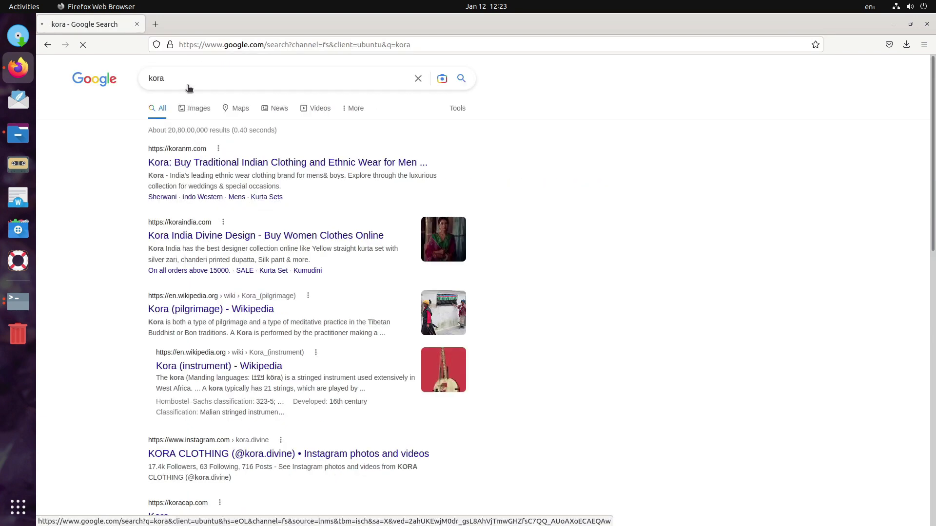
# Refine the Google query to 'kora icons' and search again
pyautogui.click(187, 79)
pyautogui.write('ic')
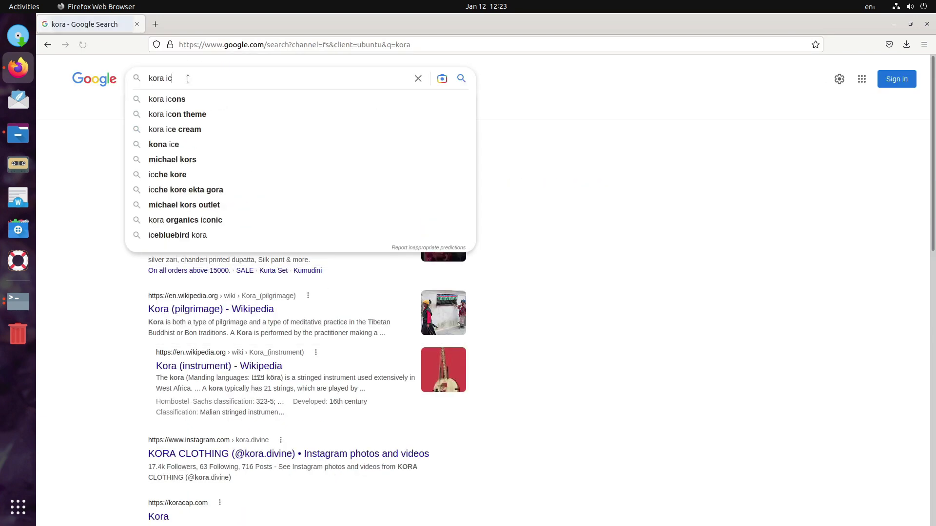
pyautogui.write('ons')
pyautogui.press('Return')
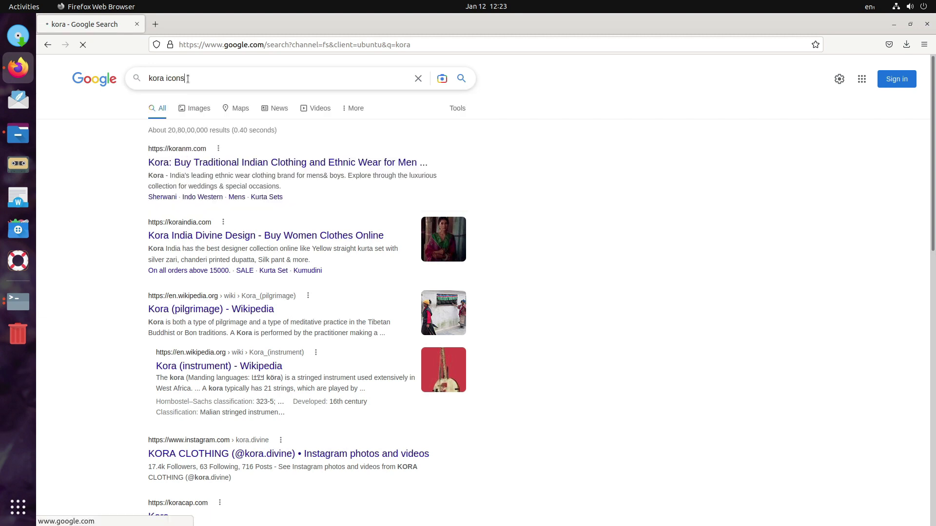
# Open the Kora result on gnome-look.org, download kora-1-5-6.zip, and un-maximize Firefox
pyautogui.click(205, 166)
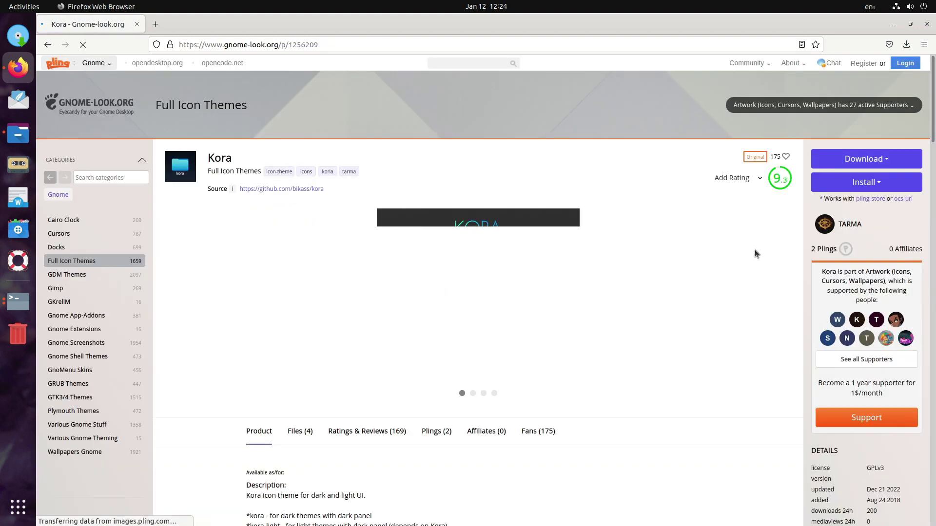
pyautogui.click(867, 164)
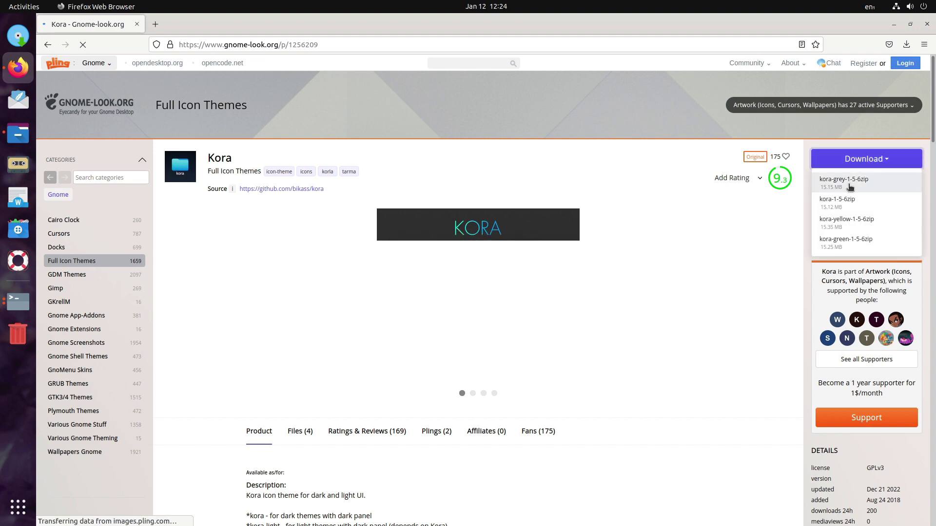
pyautogui.click(841, 202)
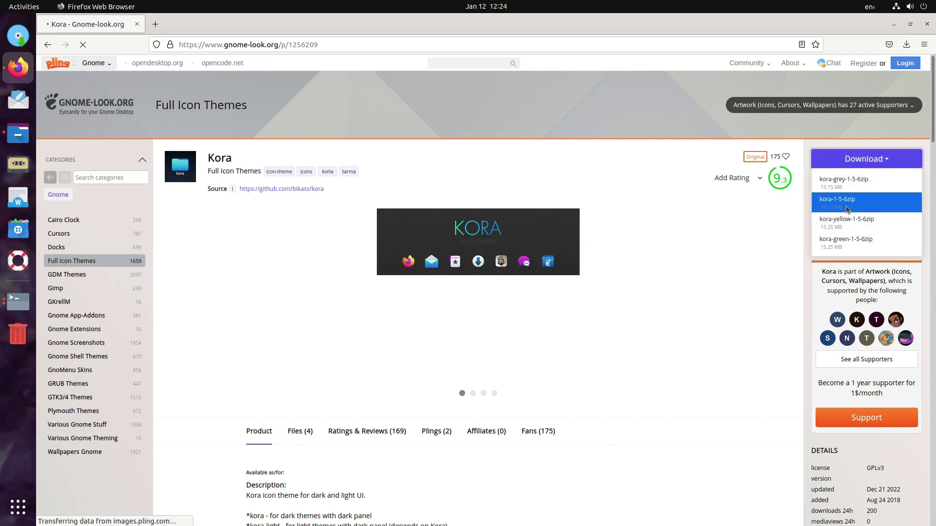
pyautogui.press('super+Down')
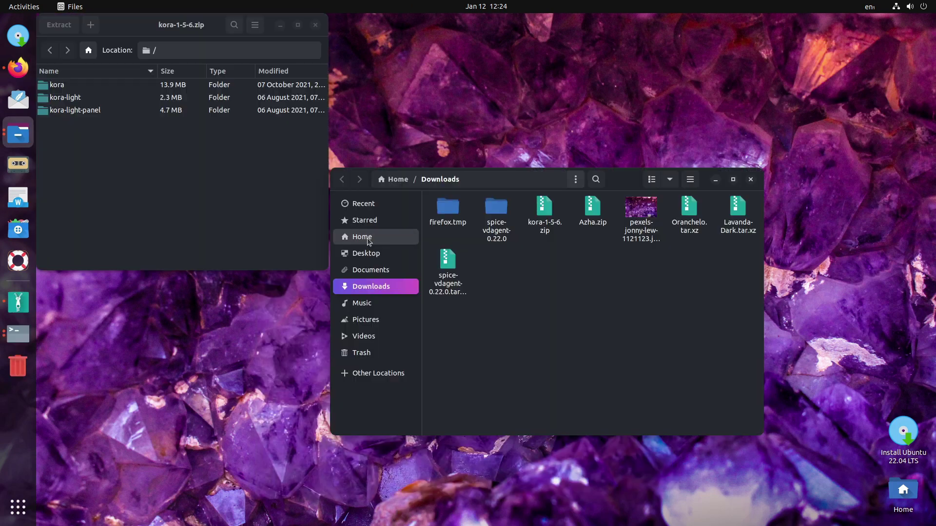
# Open Home/.icons in Files and drag kora, kora-light and kora-light-panel from the archive into it
pyautogui.click(362, 236)
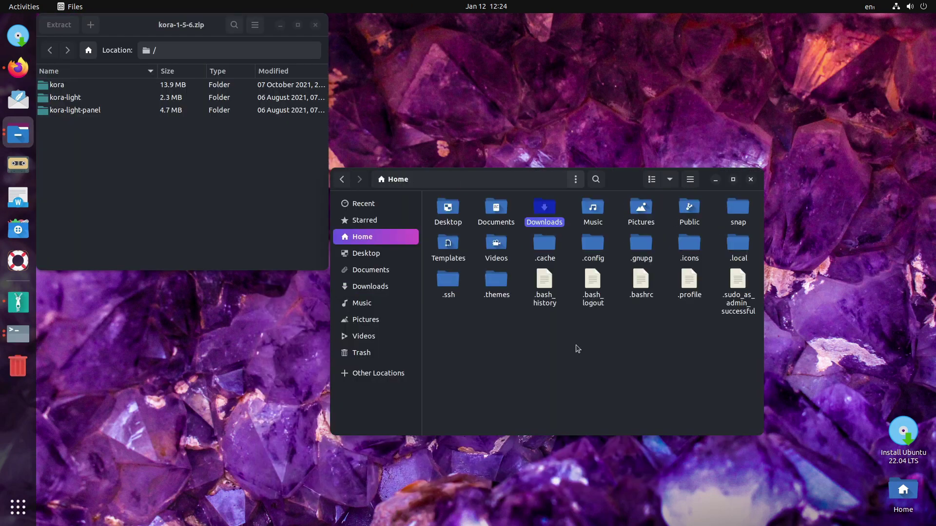
pyautogui.doubleClick(690, 243)
pyautogui.click(82, 133)
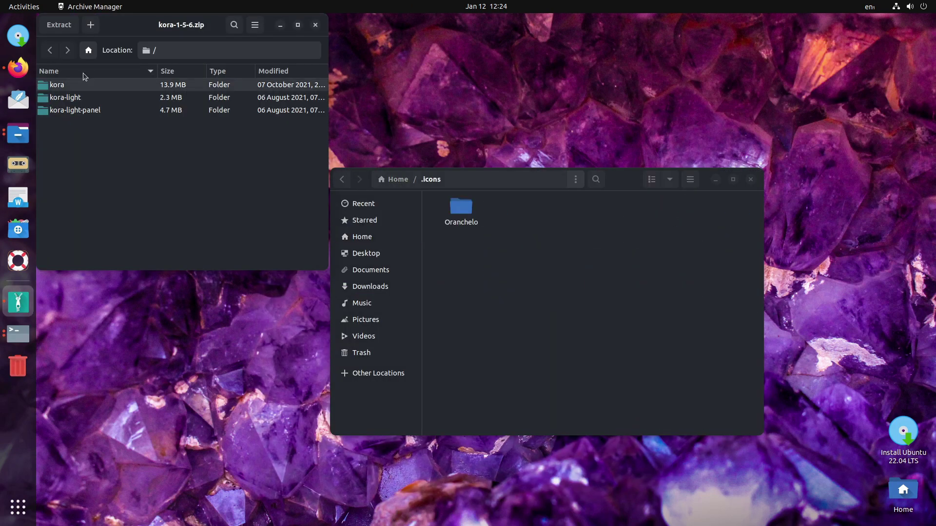
pyautogui.hotkey('ctrl', 'a')
pyautogui.moveTo(105, 110); pyautogui.dragTo(533, 324)
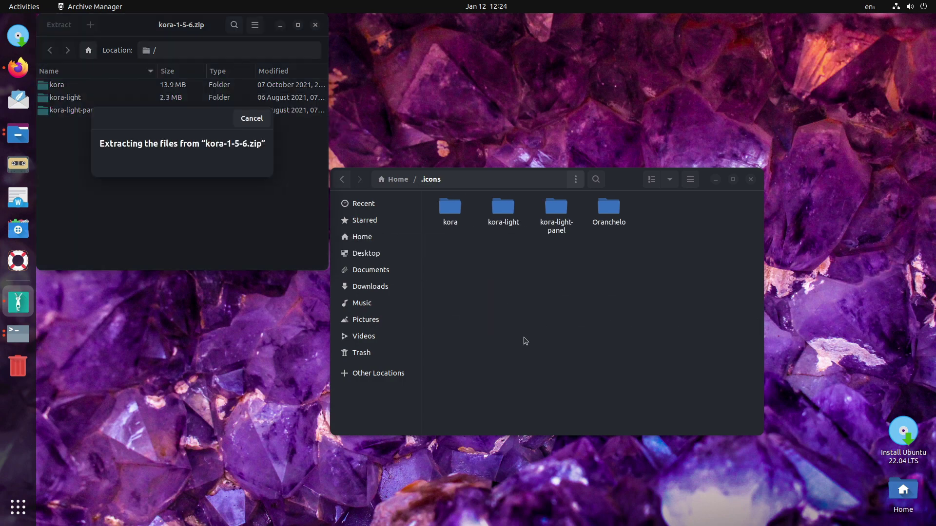
pyautogui.click(18, 509)
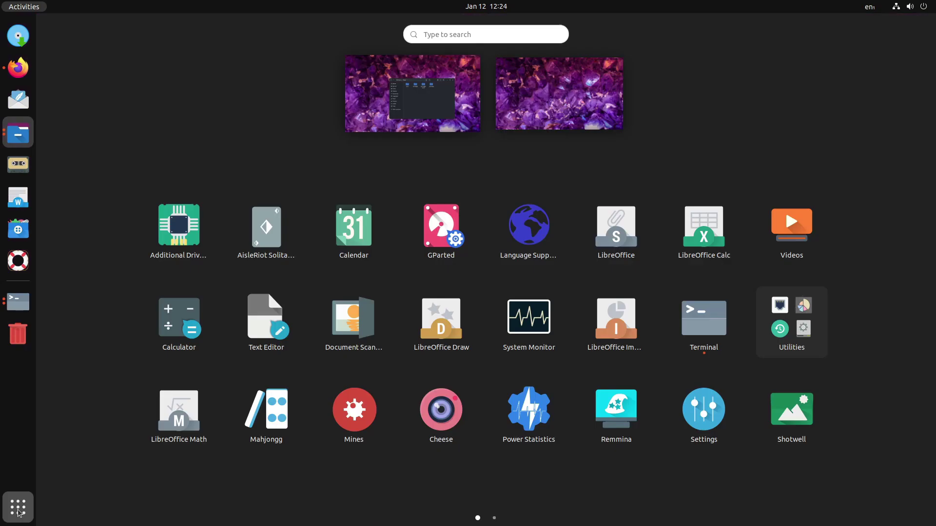
# Launch Tweaks and pick kora from the Icons theme dropdown
pyautogui.write('twea')
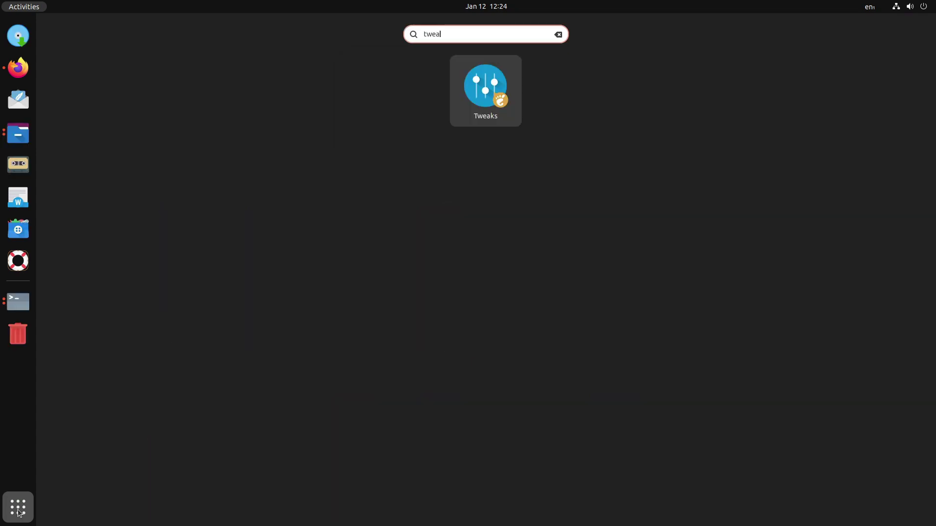
pyautogui.press('Return')
pyautogui.click(616, 204)
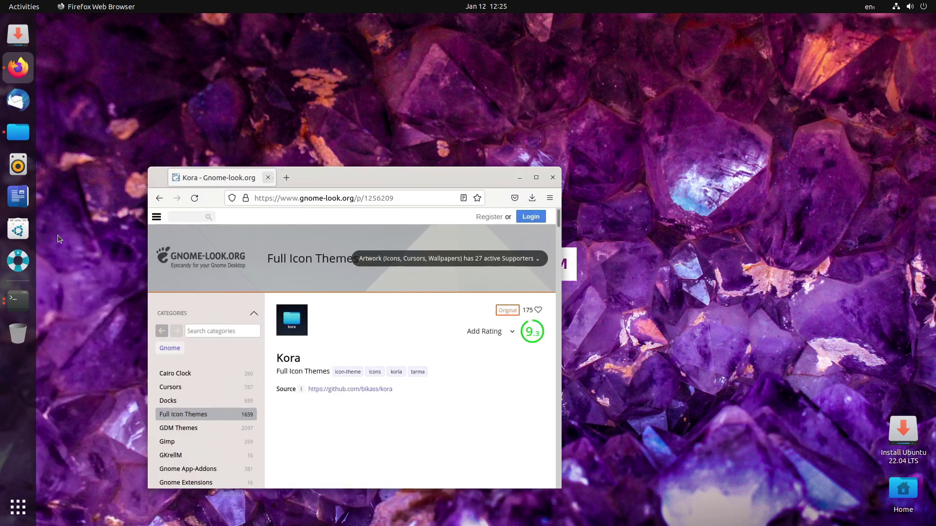
# Browse to Home/.config/conky/Azha in Files and open Azha.conf in the Text Editor
pyautogui.click(18, 132)
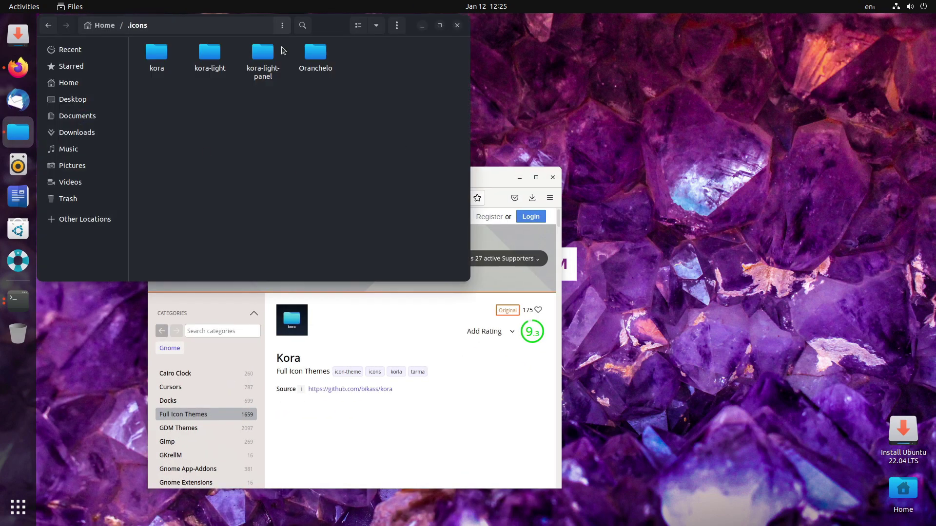
pyautogui.moveTo(337, 36); pyautogui.dragTo(507, 168)
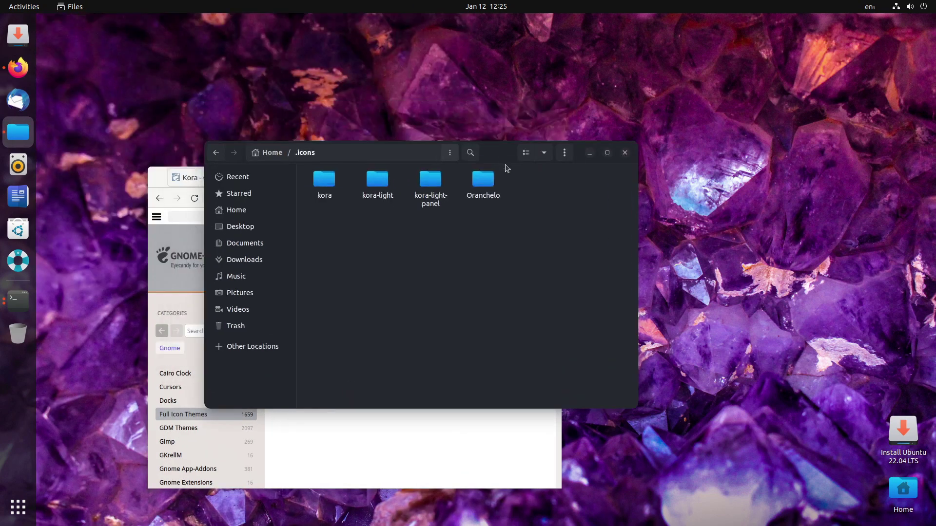
pyautogui.click(236, 210)
pyautogui.doubleClick(467, 215)
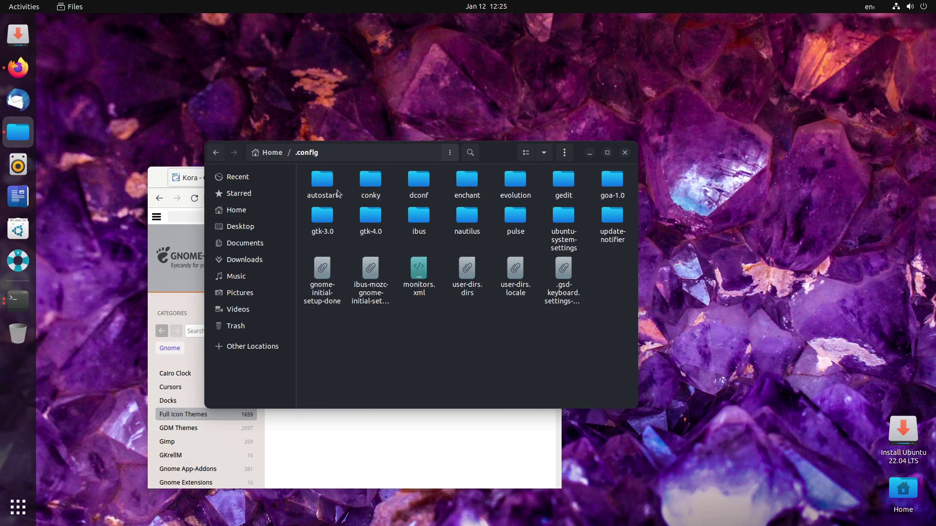
pyautogui.doubleClick(371, 180)
pyautogui.click(337, 193)
pyautogui.doubleClick(338, 193)
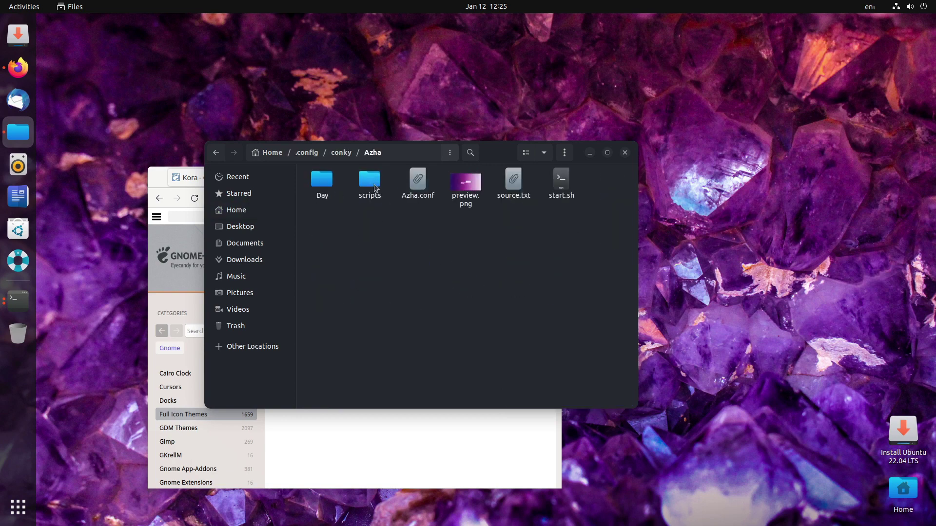
pyautogui.doubleClick(428, 189)
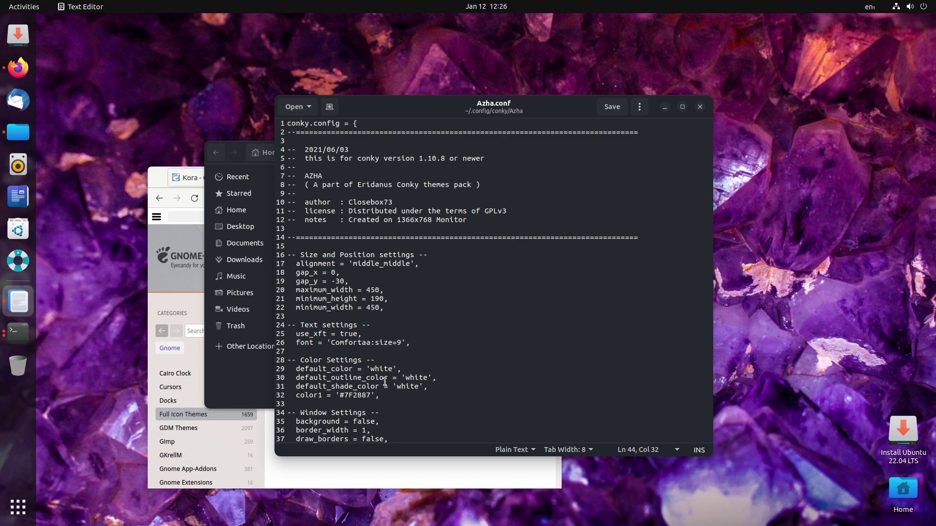
# Select and copy the 'Nasalization' font name on line 67
pyautogui.scroll(-10, 385, 382)
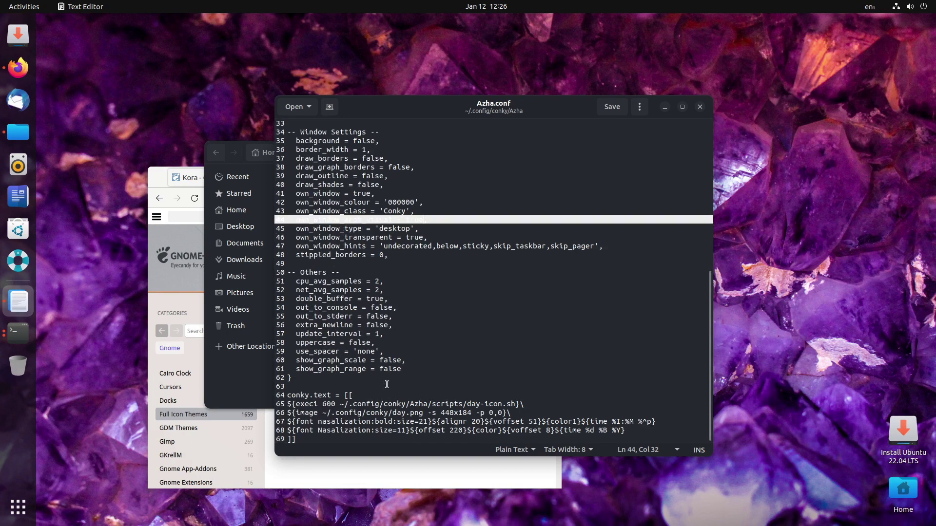
pyautogui.doubleClick(337, 421)
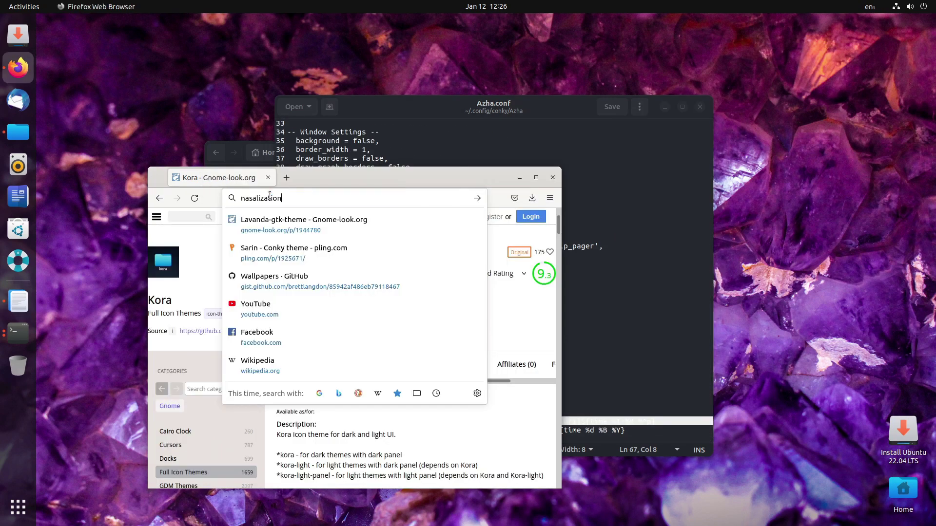
pyautogui.press('Return')
# Search 'comfortaa font' and download the whole Comfortaa family from Google Fonts
pyautogui.write('fon')
pyautogui.click(250, 45)
pyautogui.write('c')
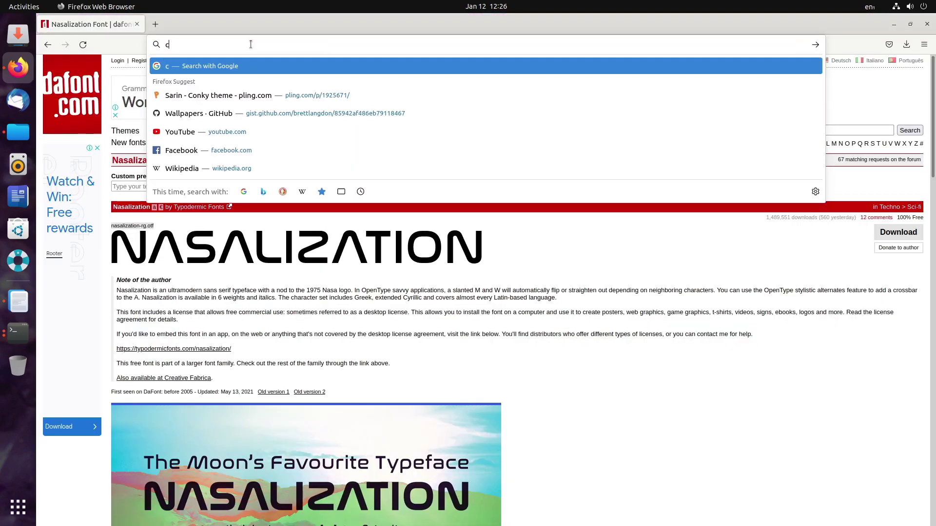
pyautogui.write('omfort')
pyautogui.press('BackSpace')
pyautogui.press('BackSpace')
pyautogui.press('BackSpace')
pyautogui.write('or')
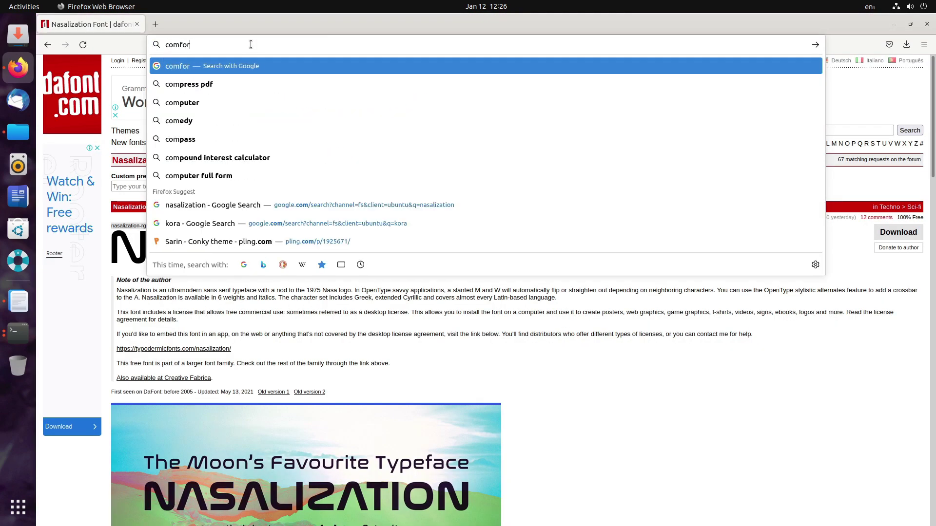
pyautogui.write('ta font')
pyautogui.press('Return')
pyautogui.click(268, 75)
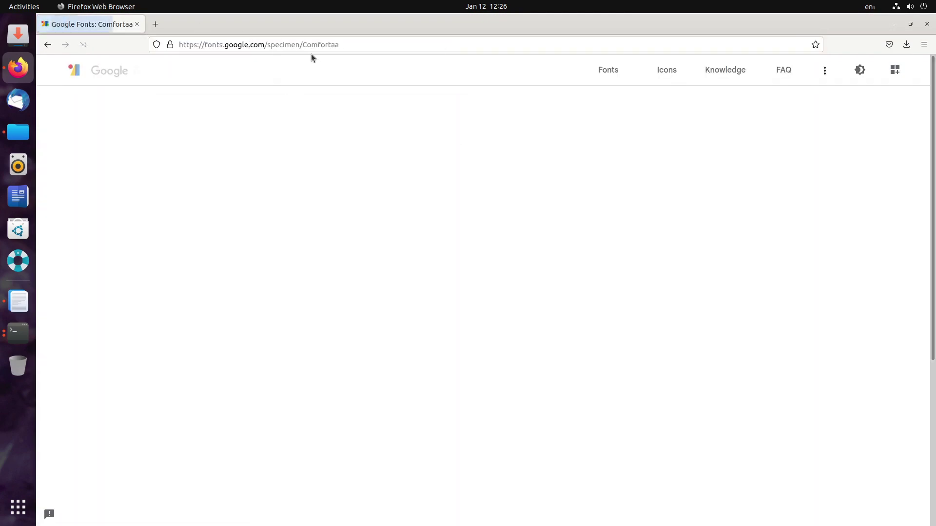
pyautogui.click(784, 102)
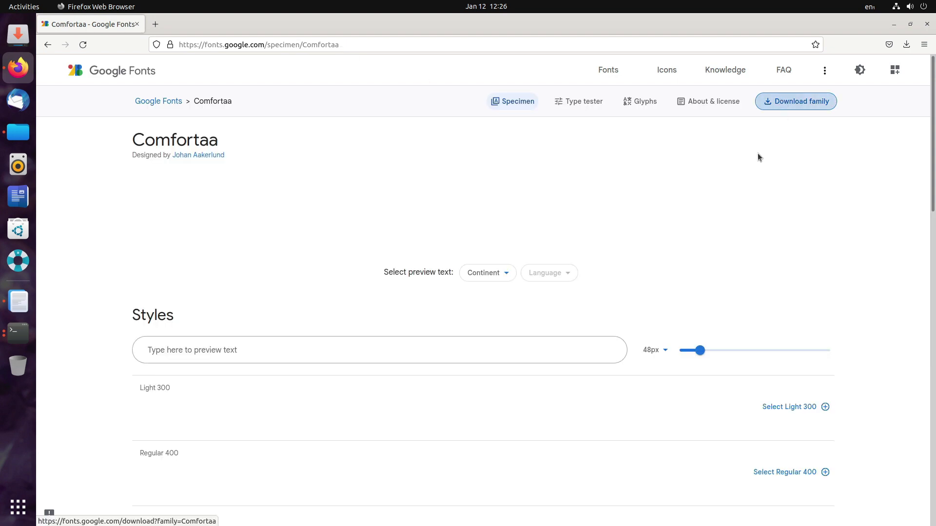
# Preview Comfortaa Regular and nasalization-rg.otf from their downloaded zip archives
pyautogui.click(893, 25)
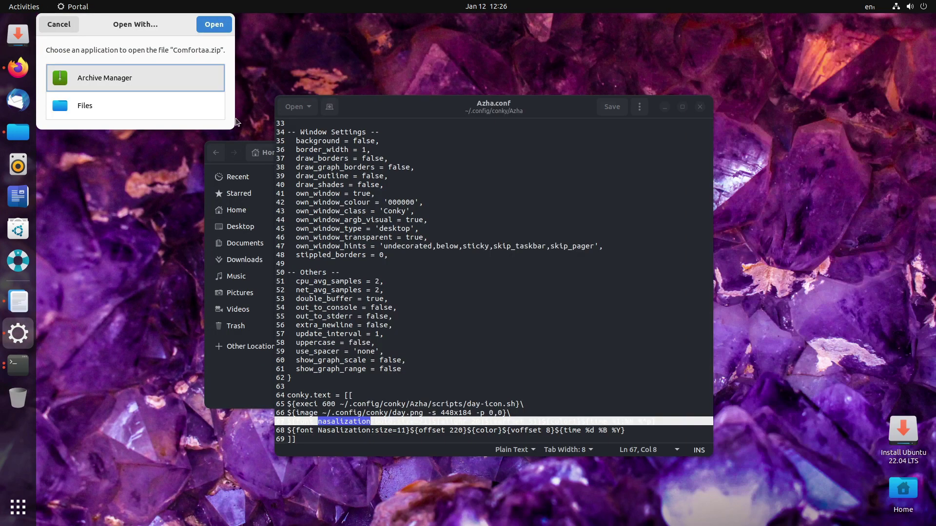
pyautogui.doubleClick(105, 82)
pyautogui.doubleClick(53, 97)
pyautogui.click(437, 49)
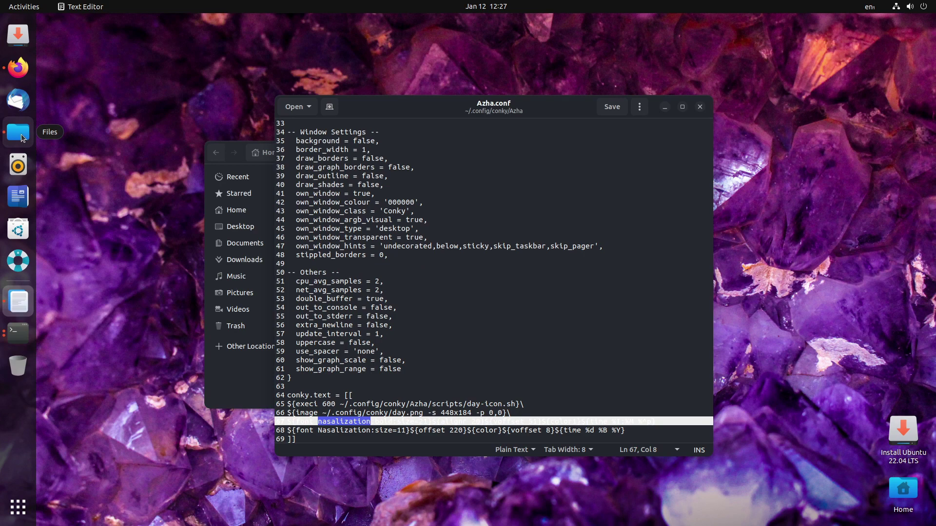
pyautogui.click(18, 131)
pyautogui.doubleClick(467, 187)
pyautogui.doubleClick(80, 84)
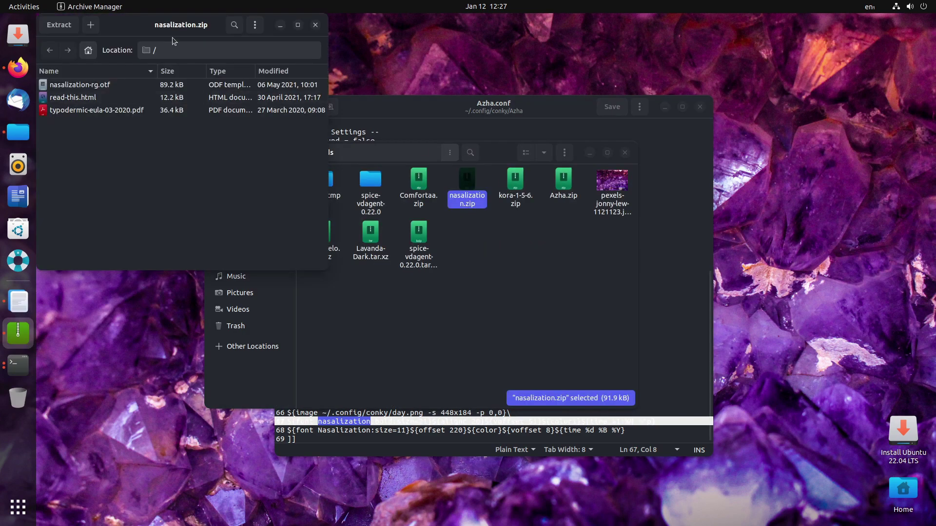
pyautogui.click(437, 52)
# Move the editor and Downloads windows aside and pin Terminal to the dock favourites
pyautogui.moveTo(403, 114); pyautogui.dragTo(343, 455)
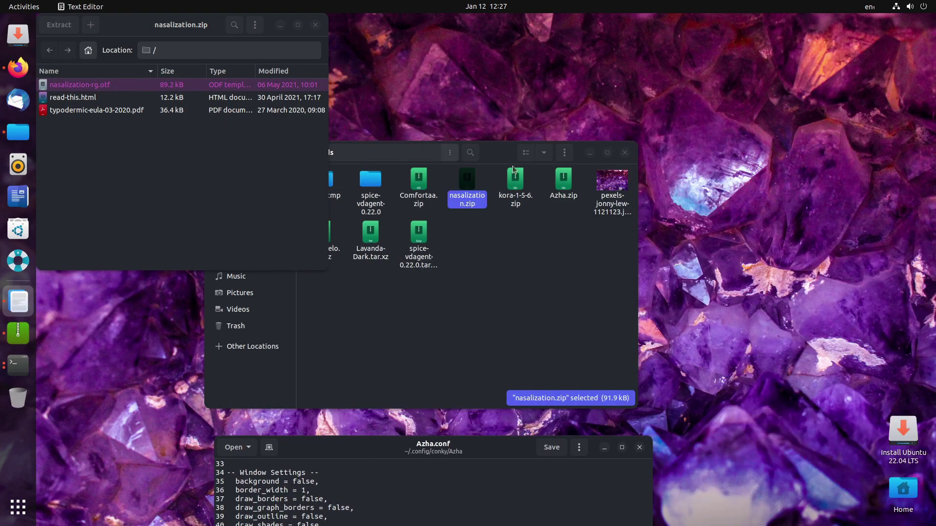
pyautogui.moveTo(354, 272); pyautogui.dragTo(124, 512)
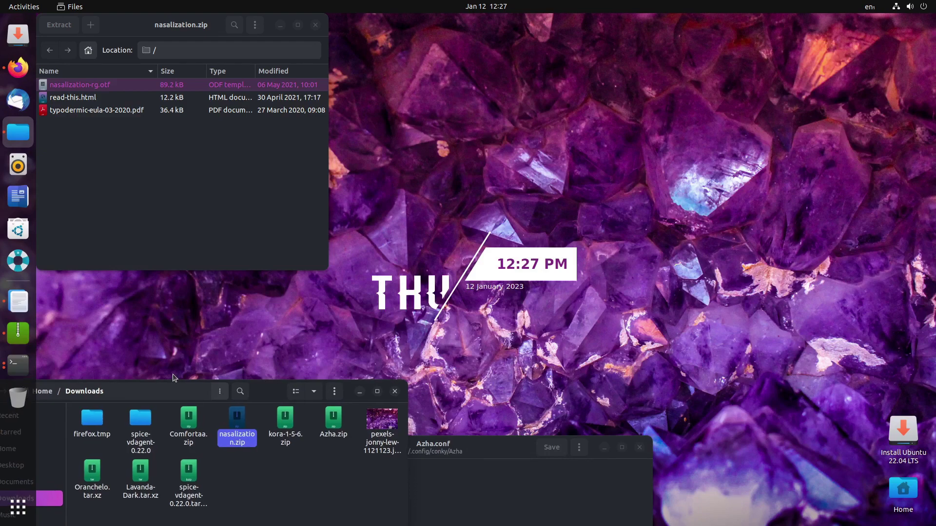
pyautogui.moveTo(18, 365); pyautogui.dragTo(18, 292)
pyautogui.click(18, 293)
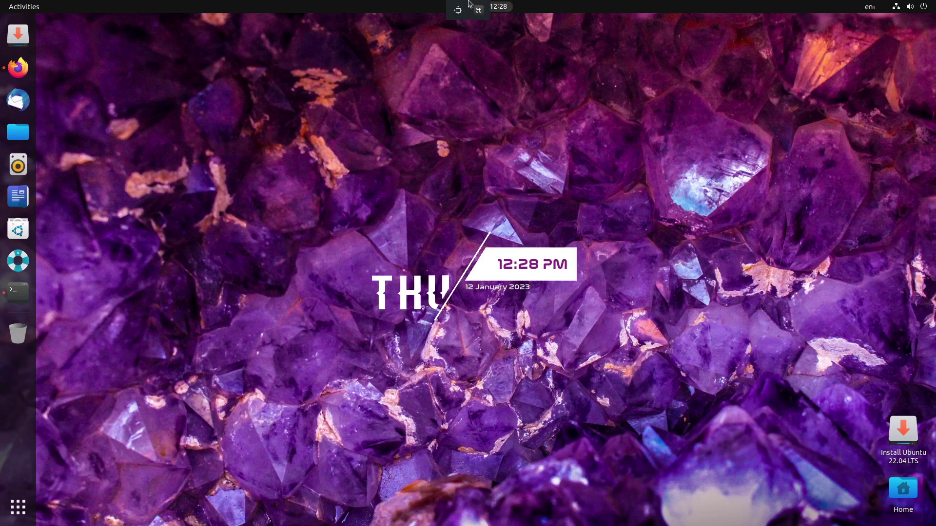
# In Settings > Appearance, turn off dock Panel mode and shrink dock icons from 48 to 32
pyautogui.click(18, 508)
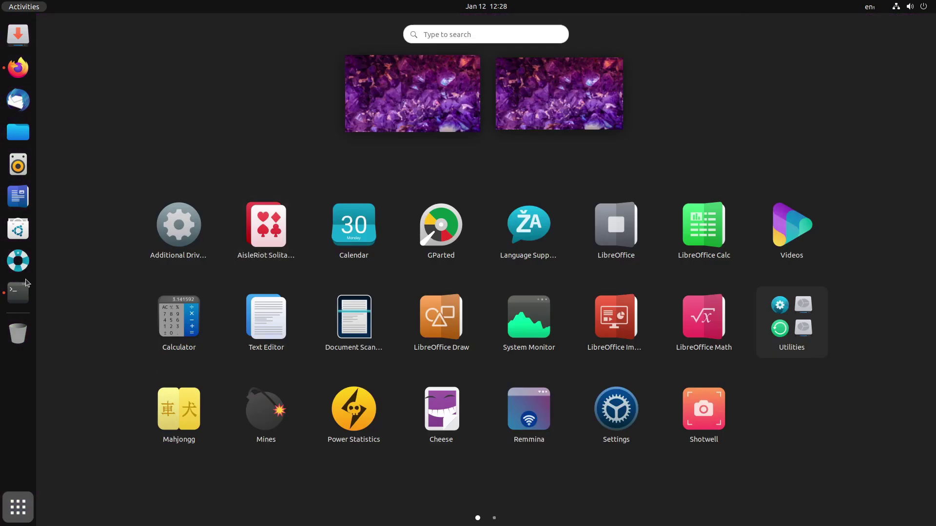
pyautogui.click(619, 398)
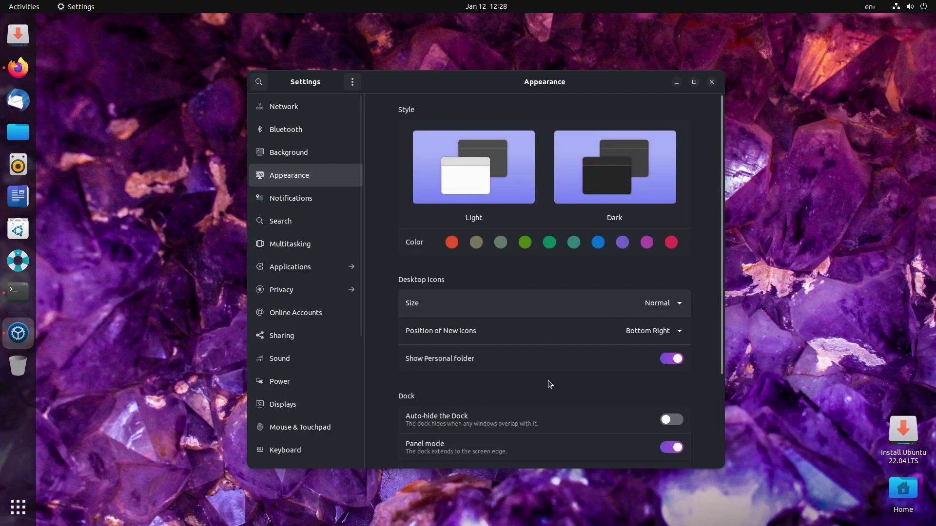
pyautogui.scroll(-5, 549, 385)
pyautogui.click(672, 326)
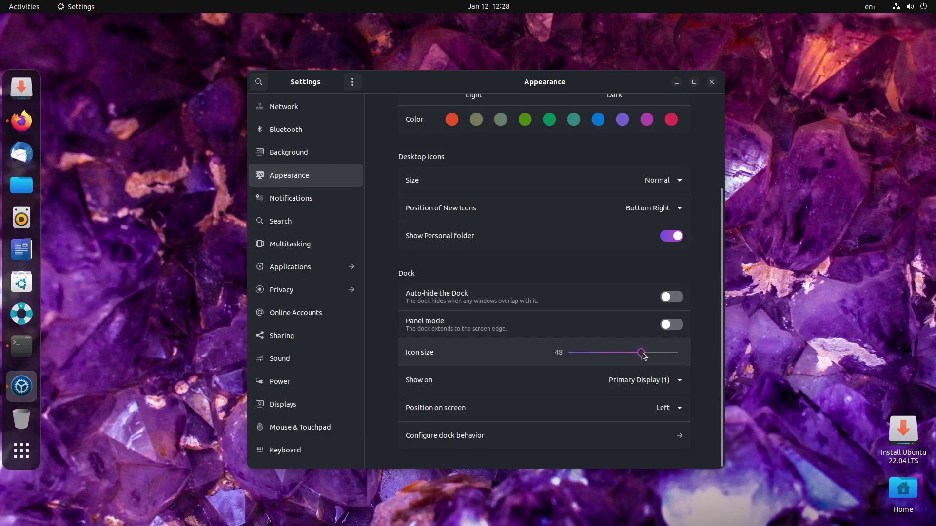
pyautogui.moveTo(643, 358); pyautogui.dragTo(606, 359)
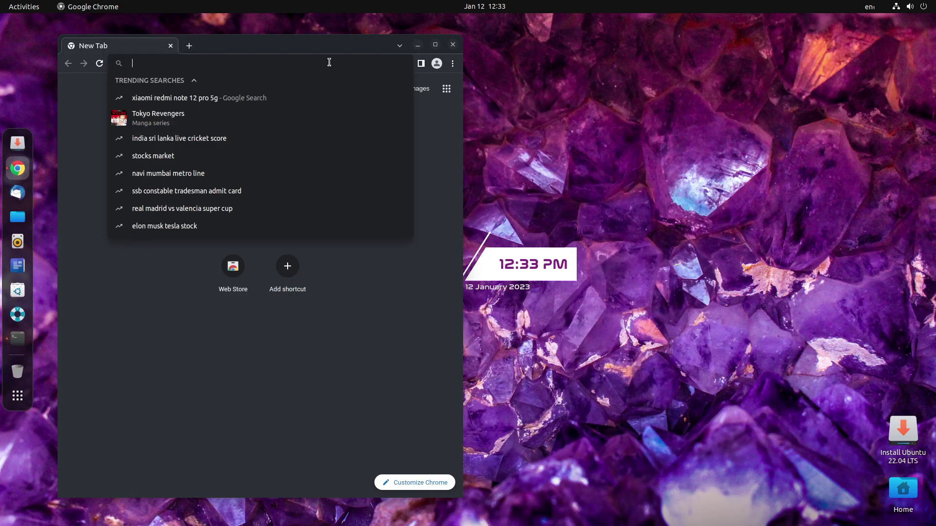
# Search 'gnome shell extensions', open extensions.gnome.org, and follow its integration banner to the Web Store
pyautogui.write('gnome')
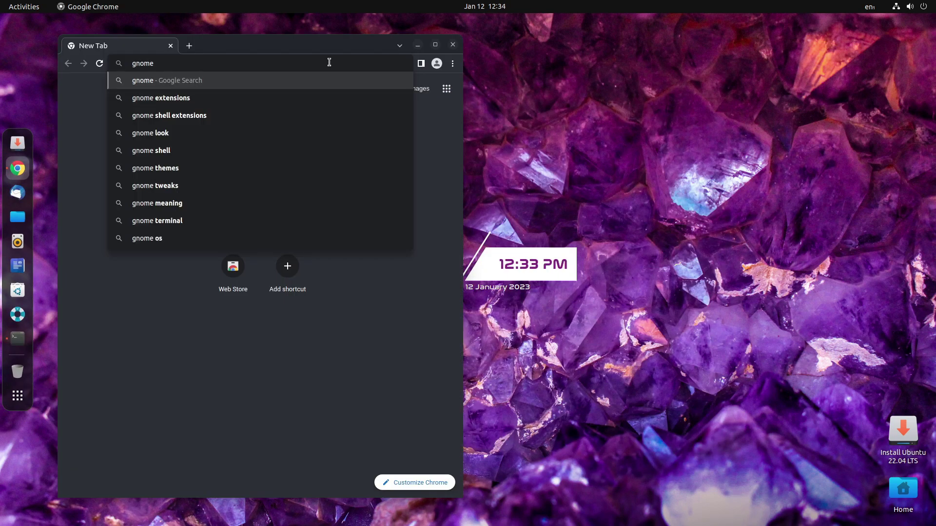
pyautogui.write(' shell extensions')
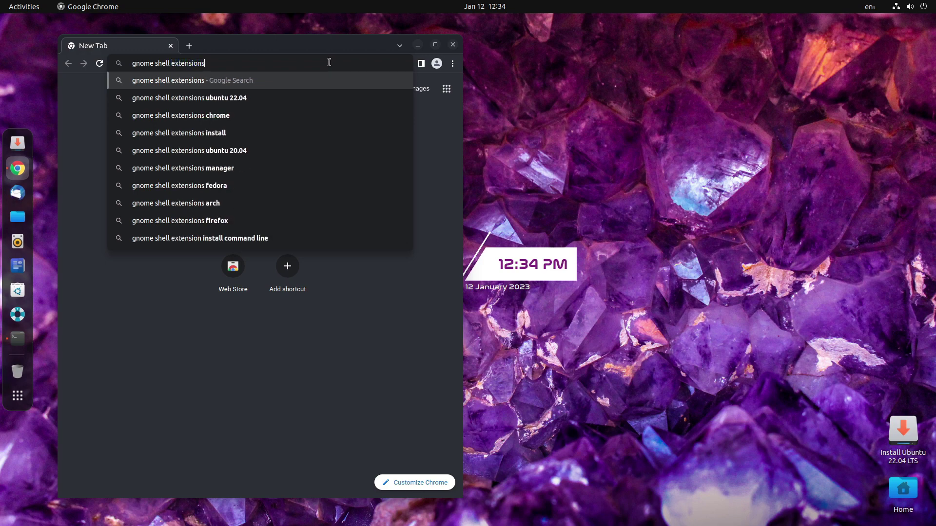
pyautogui.press('Return')
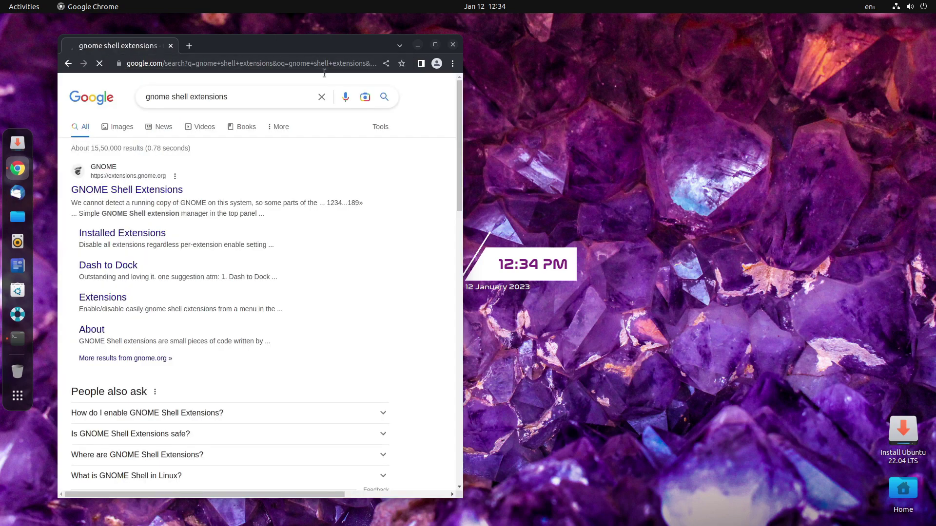
pyautogui.click(107, 189)
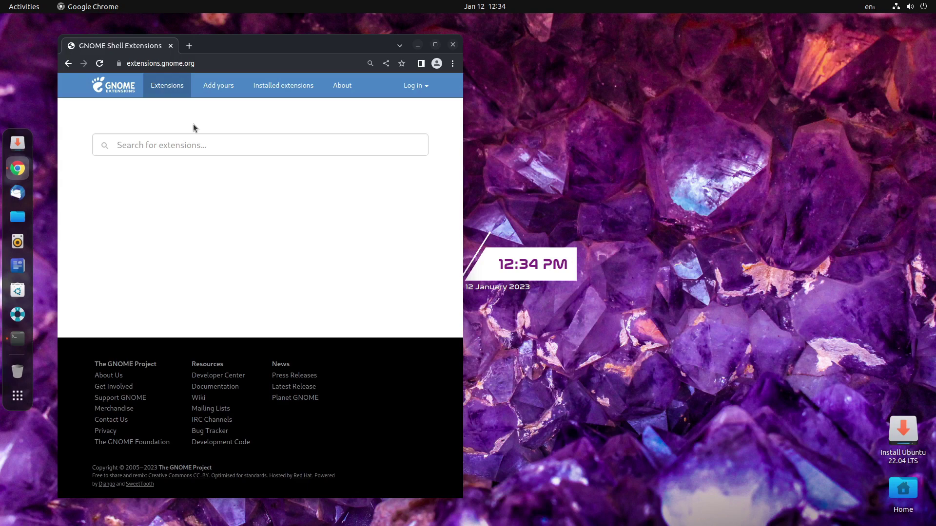
pyautogui.click(159, 160)
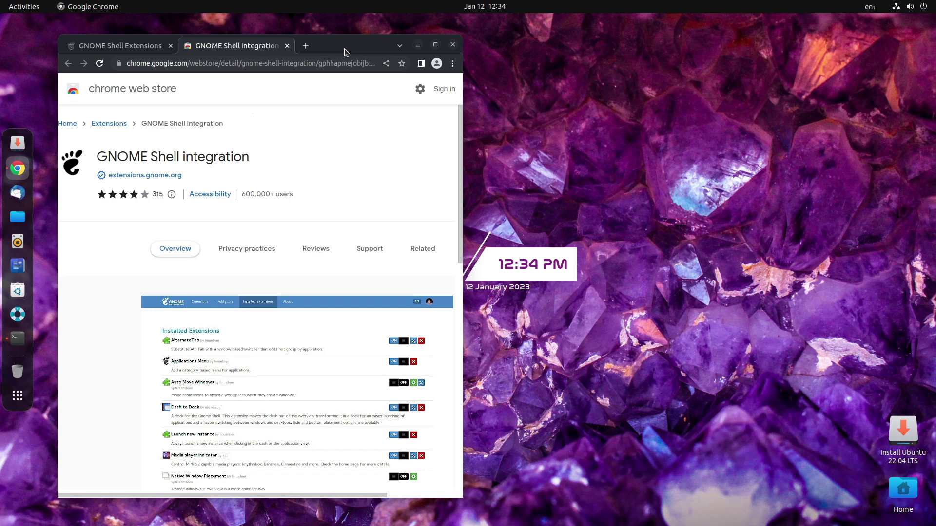
# After adding the integration extension, close the store tab and reload extensions.gnome.org
pyautogui.moveTo(345, 52); pyautogui.dragTo(422, 47)
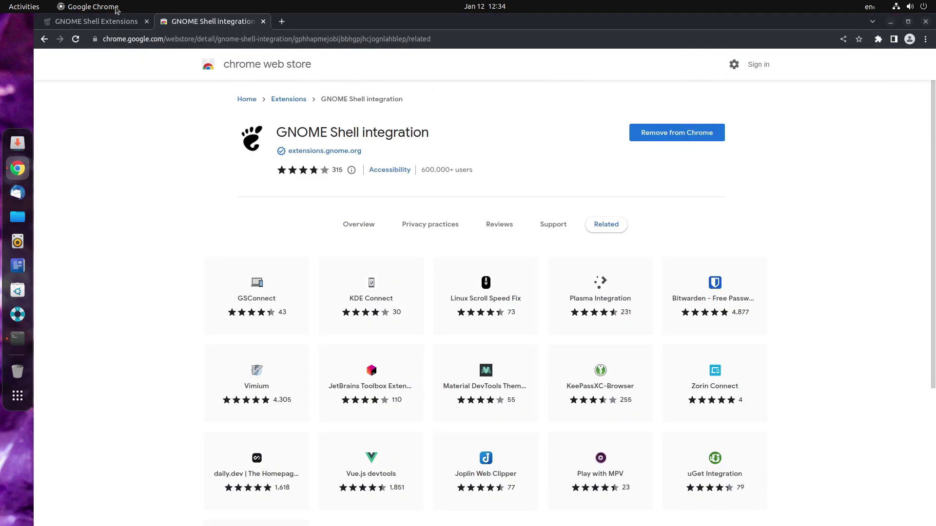
pyautogui.hotkey('ctrl', 'w')
pyautogui.click(76, 39)
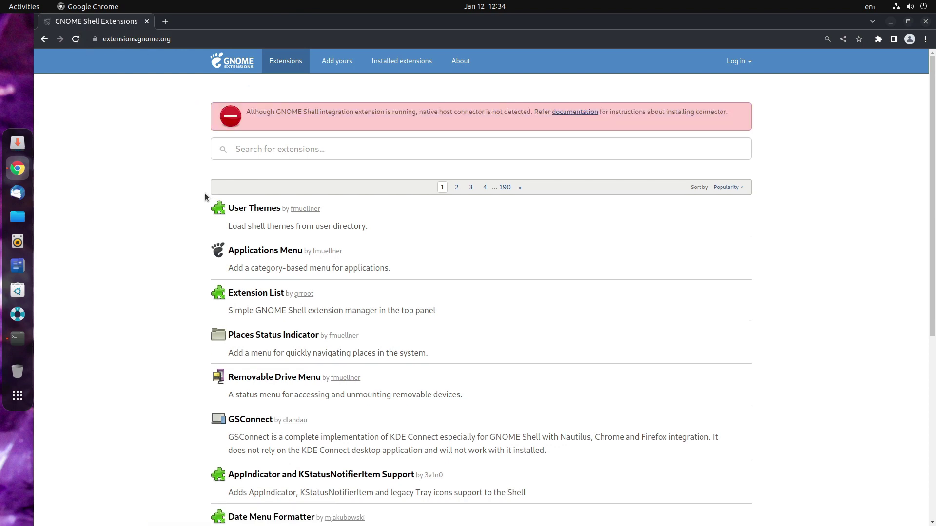
pyautogui.hotkey('ctrl', 'alt', 't')
# Install chrome-gnome-shell from Terminal, then switch on User Themes on extensions.gnome.org and minimize Chrome
pyautogui.moveTo(227, 51); pyautogui.dragTo(342, 278)
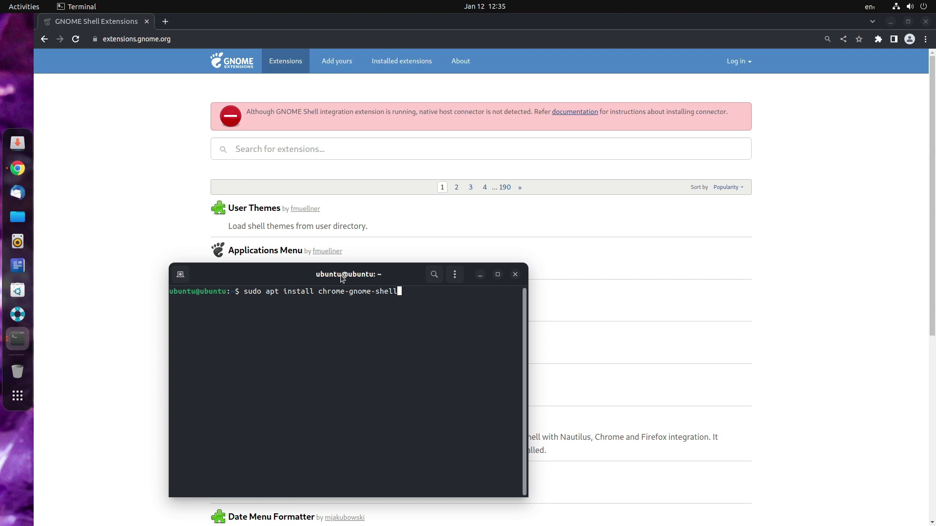
pyautogui.press('Return')
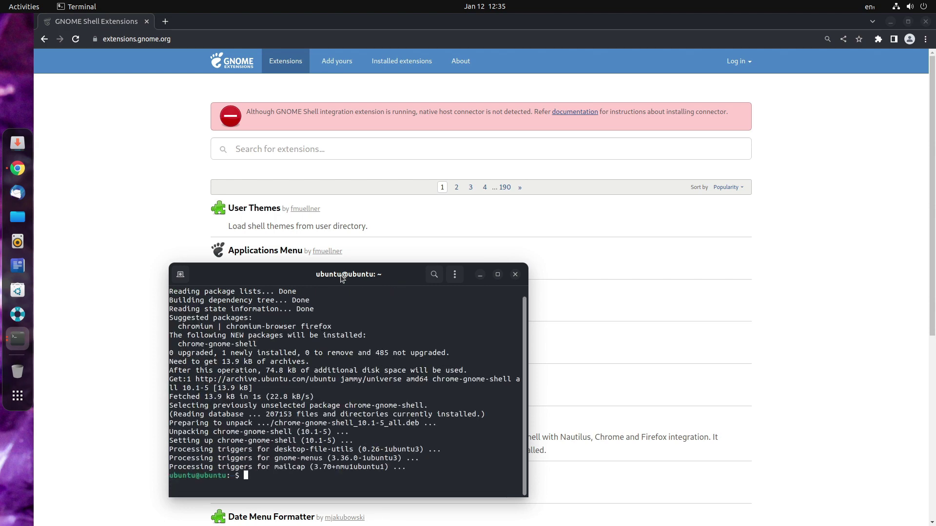
pyautogui.click(80, 79)
pyautogui.hotkey('ctrl', 'r')
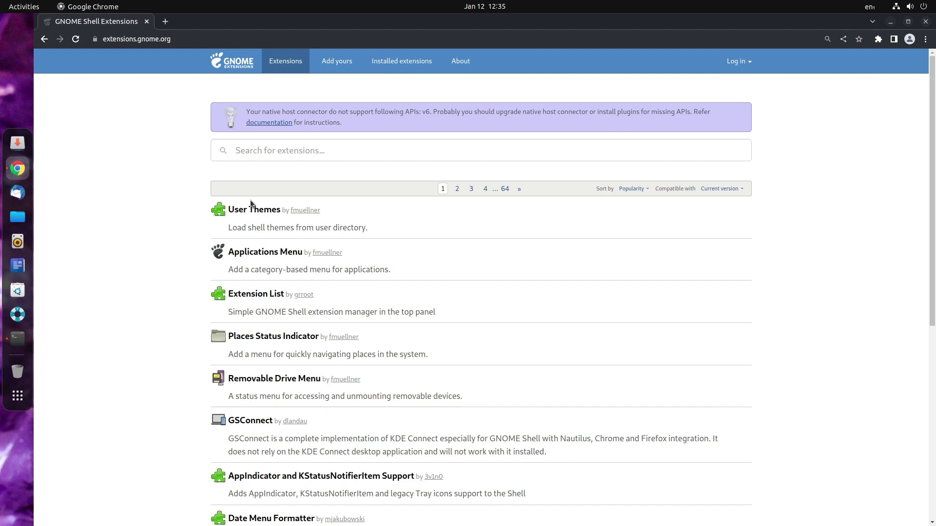
pyautogui.click(236, 210)
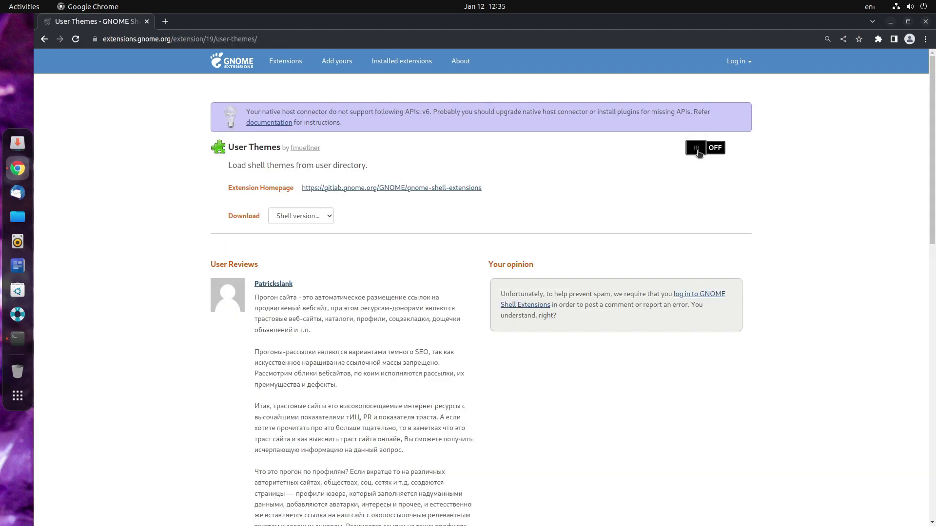
pyautogui.click(698, 150)
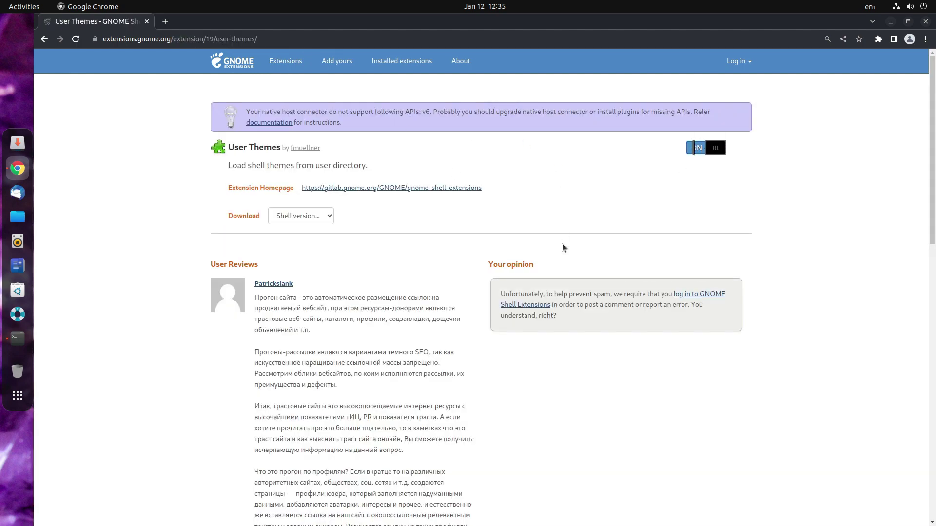
pyautogui.click(891, 22)
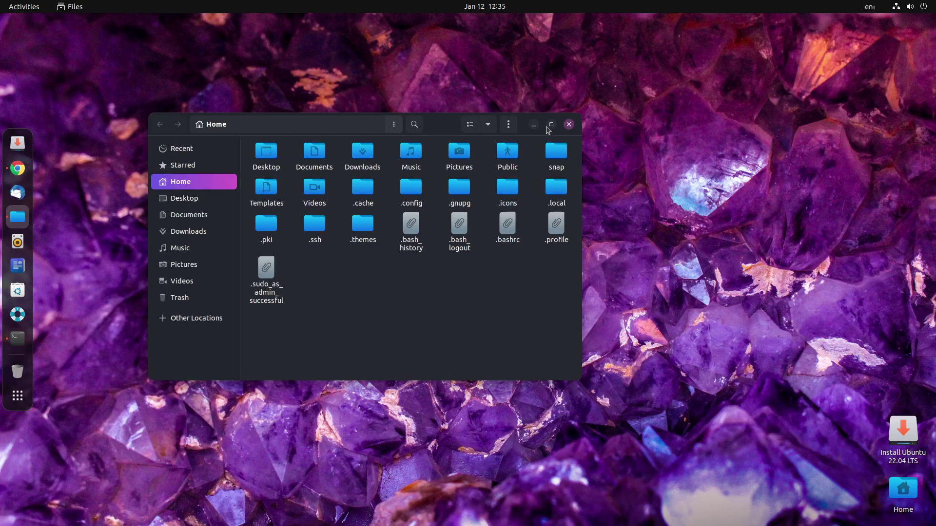
# Launch Tweaks and choose Lavanda-Dark as the Shell theme under Appearance
pyautogui.click(27, 398)
pyautogui.write('tweak')
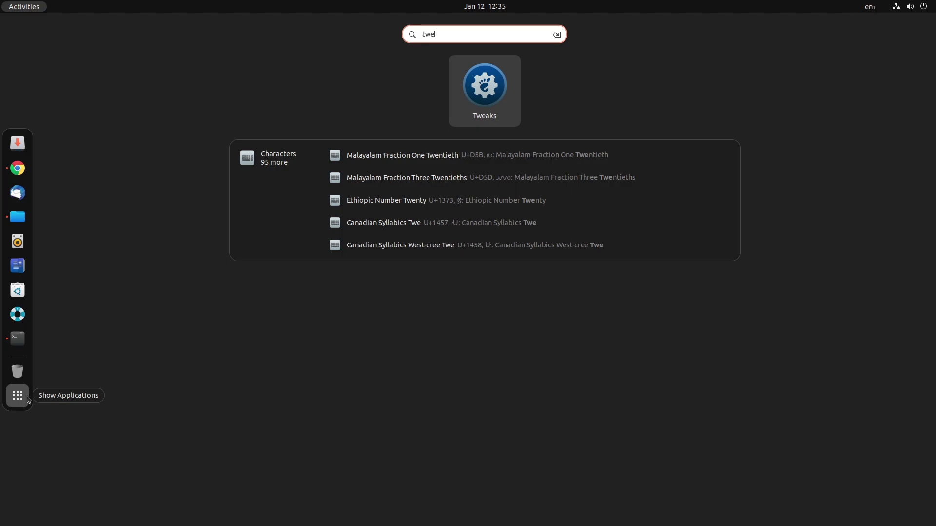
pyautogui.press('Return')
pyautogui.click(297, 154)
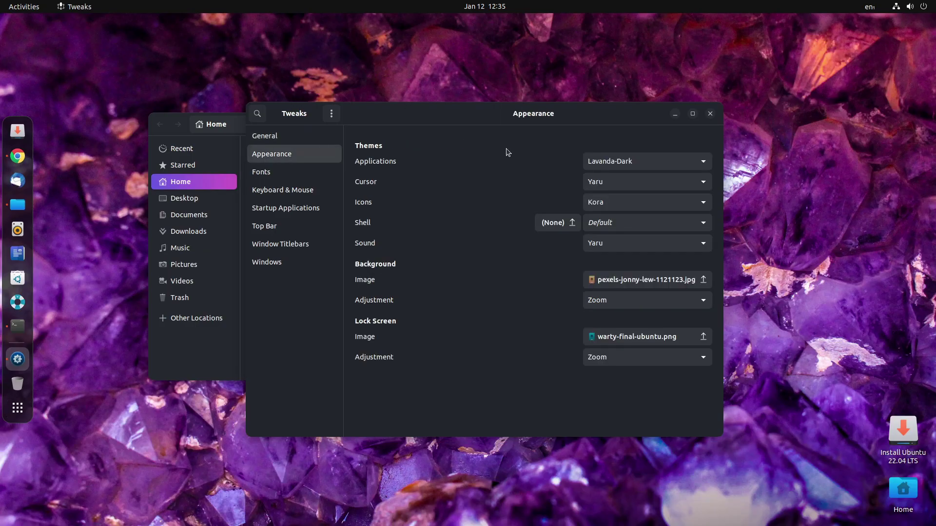
pyautogui.click(604, 223)
pyautogui.click(609, 233)
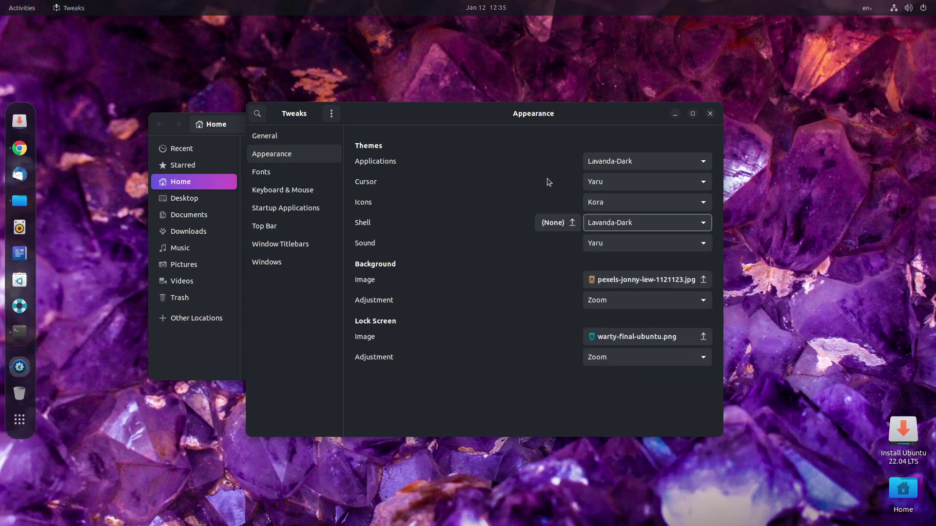
# Check the restyled calendar panel and system menu, then close Tweaks
pyautogui.click(488, 10)
pyautogui.click(905, 5)
pyautogui.moveTo(663, 127); pyautogui.dragTo(558, 128)
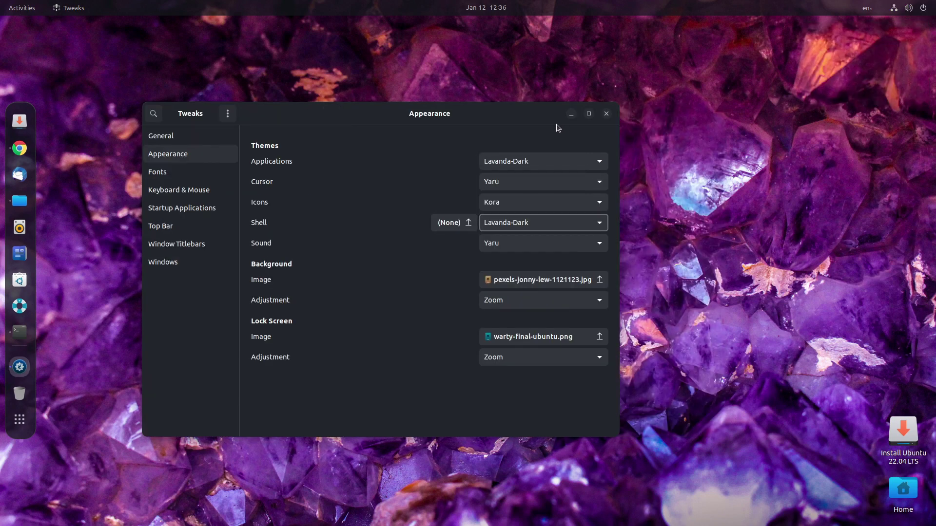
pyautogui.click(607, 113)
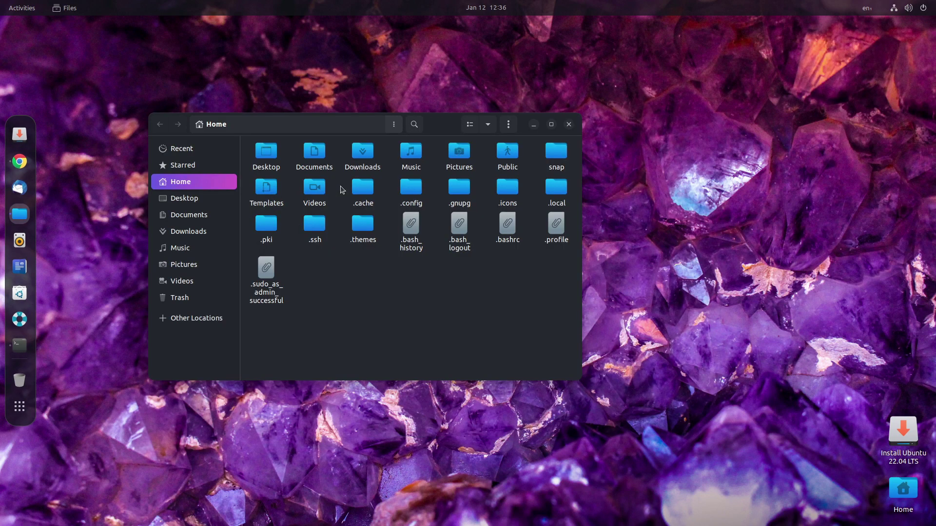
# Restore Chrome to a smaller window and arrange it with the Files window
pyautogui.click(20, 162)
pyautogui.moveTo(496, 65); pyautogui.dragTo(548, 38)
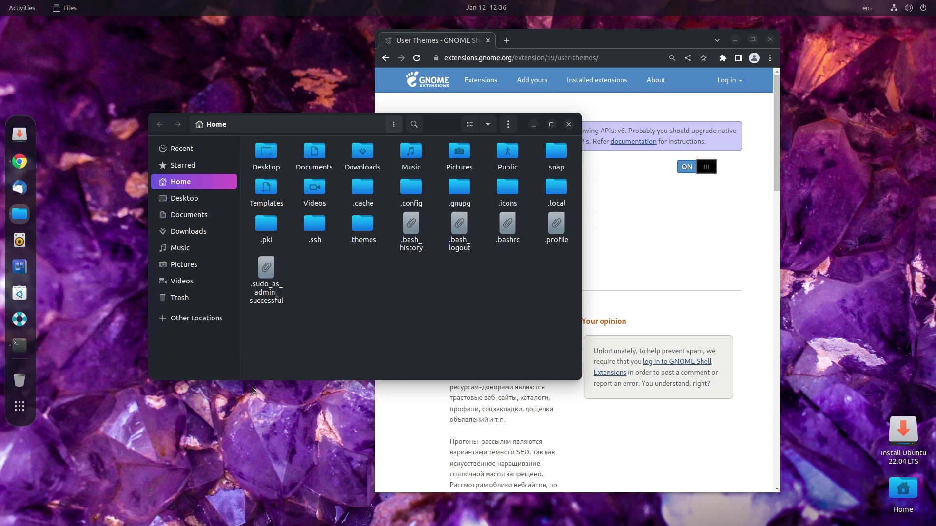
pyautogui.moveTo(475, 127); pyautogui.dragTo(391, 187)
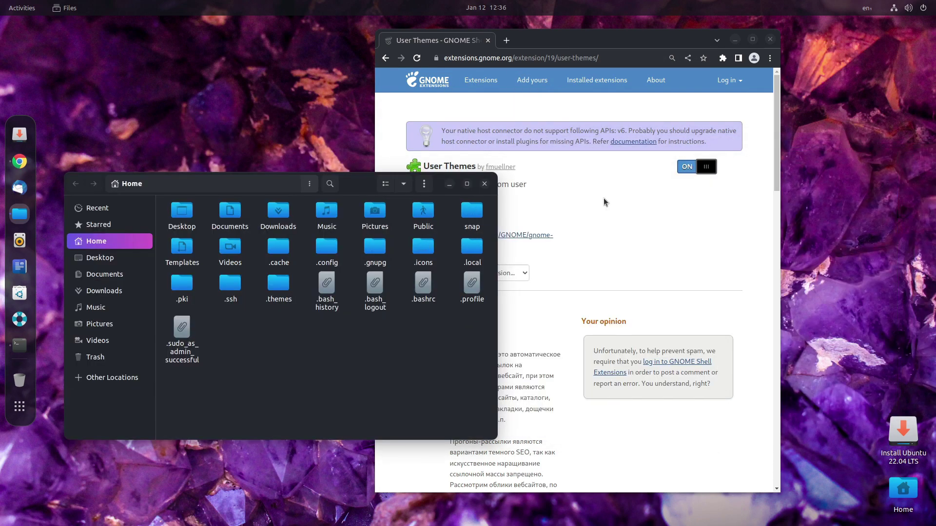
pyautogui.click(712, 222)
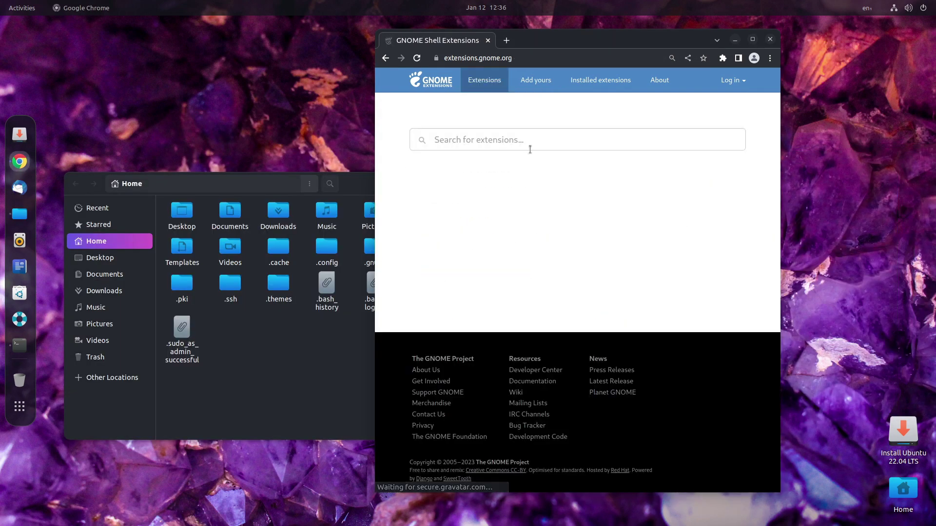
# Search extensions.gnome.org for 'rounded', then 'arcmenu', and open the ArcMenu page
pyautogui.write('rounded')
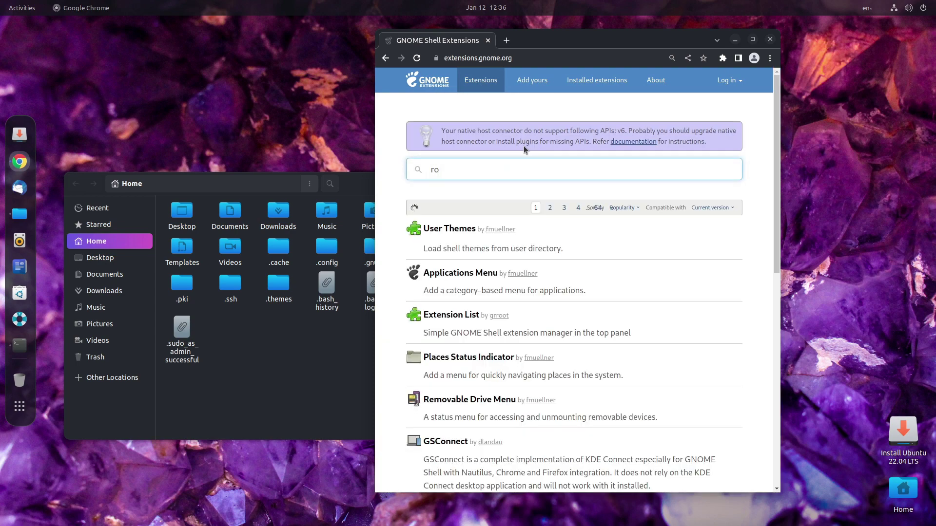
pyautogui.click(506, 290)
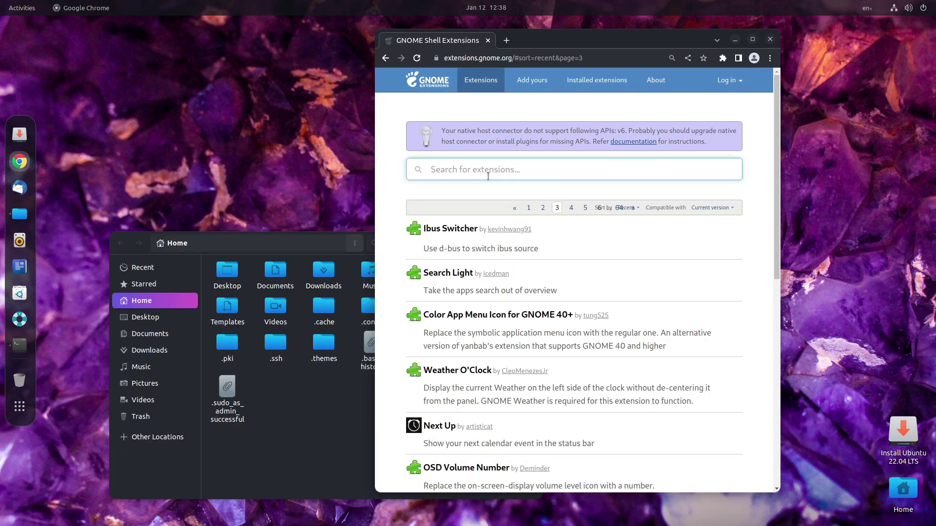
pyautogui.write('arcmenu')
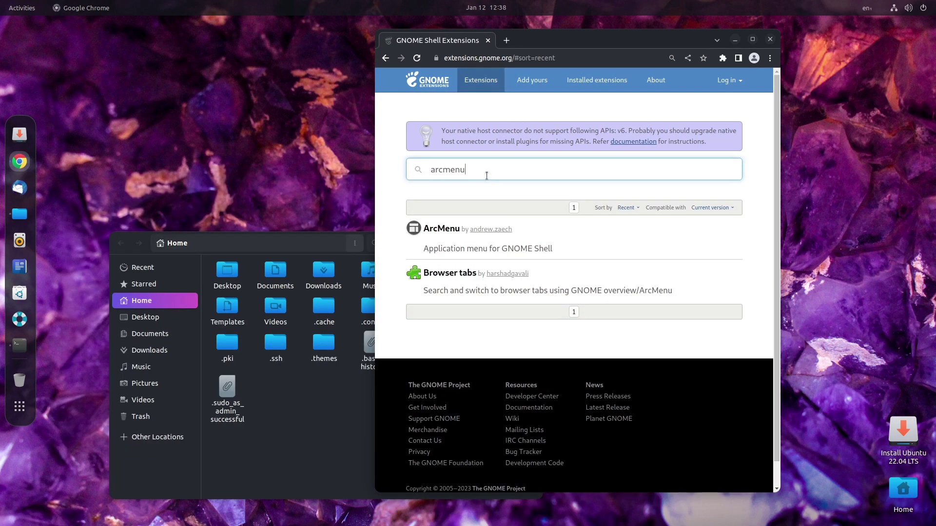
pyautogui.click(434, 227)
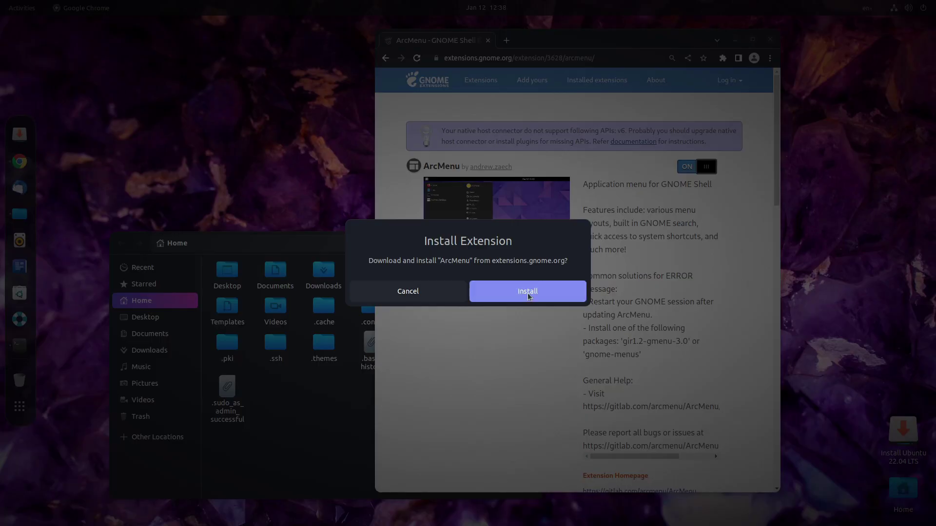
# Install ArcMenu and try its new application menu
pyautogui.click(528, 291)
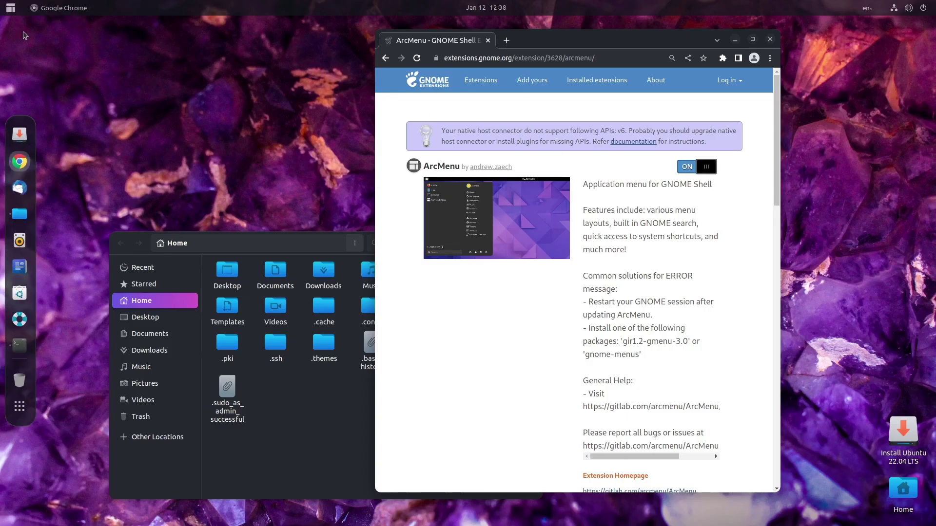
pyautogui.click(6, 8)
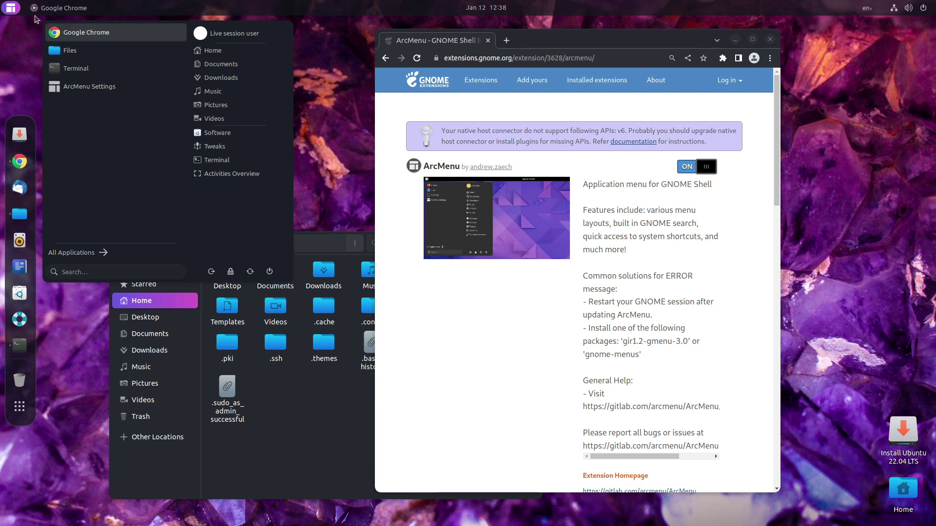
pyautogui.click(12, 7)
# Change the ArcMenu layout to the Launcher layout Runner and try it
pyautogui.rightClick(12, 7)
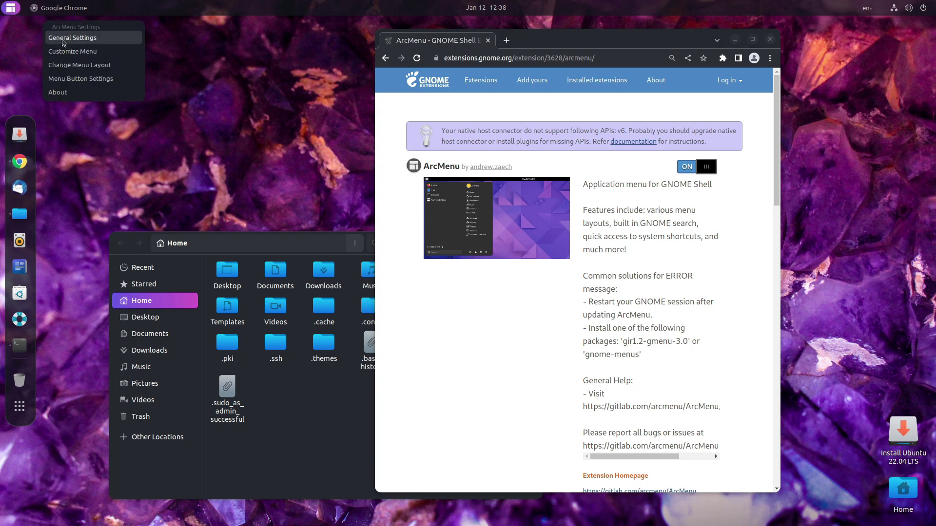
pyautogui.click(63, 70)
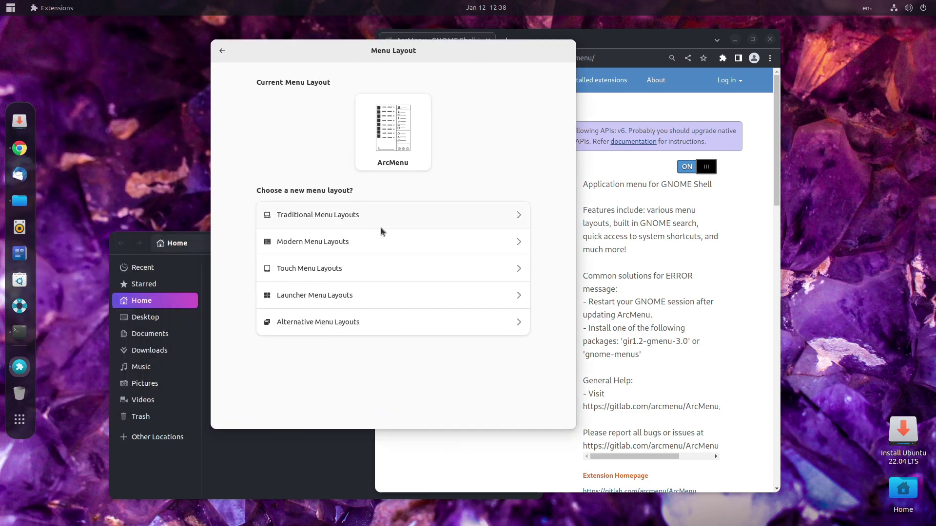
pyautogui.click(354, 328)
pyautogui.click(368, 296)
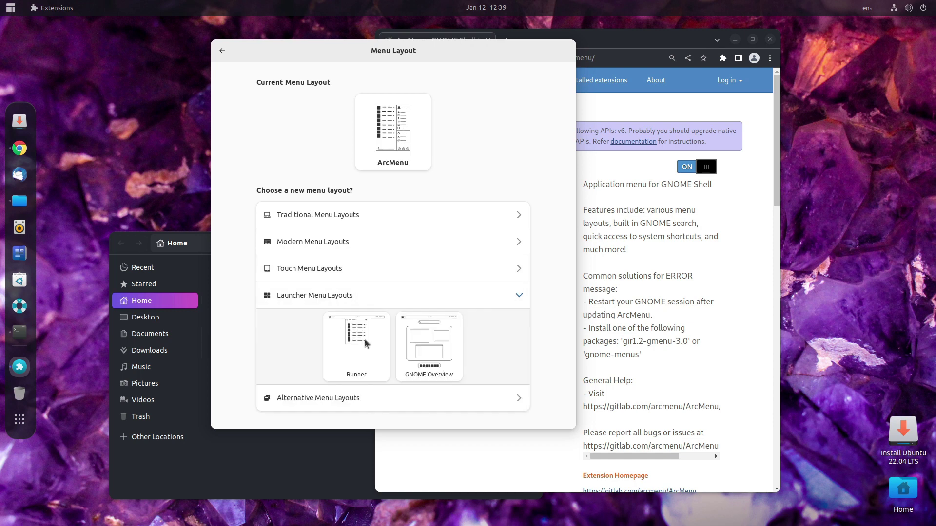
pyautogui.click(366, 353)
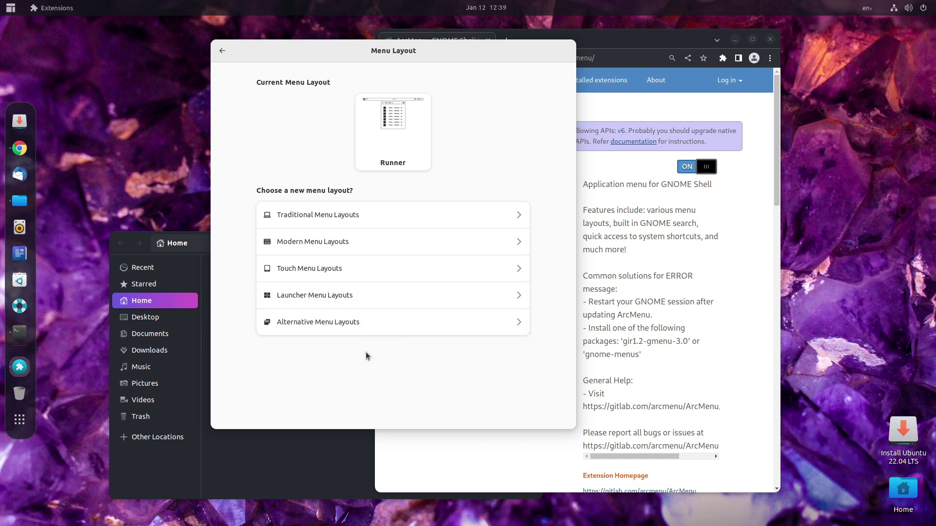
pyautogui.click(218, 46)
pyautogui.click(565, 52)
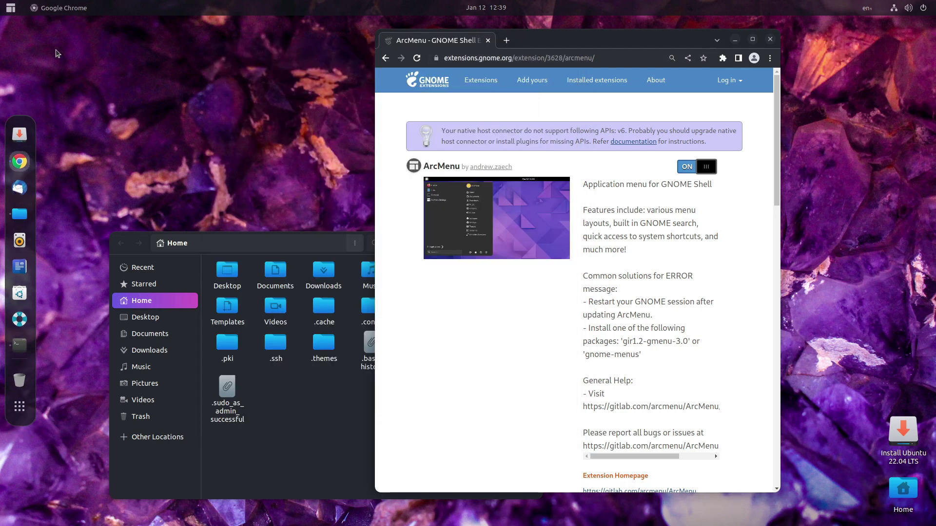
pyautogui.press('super')
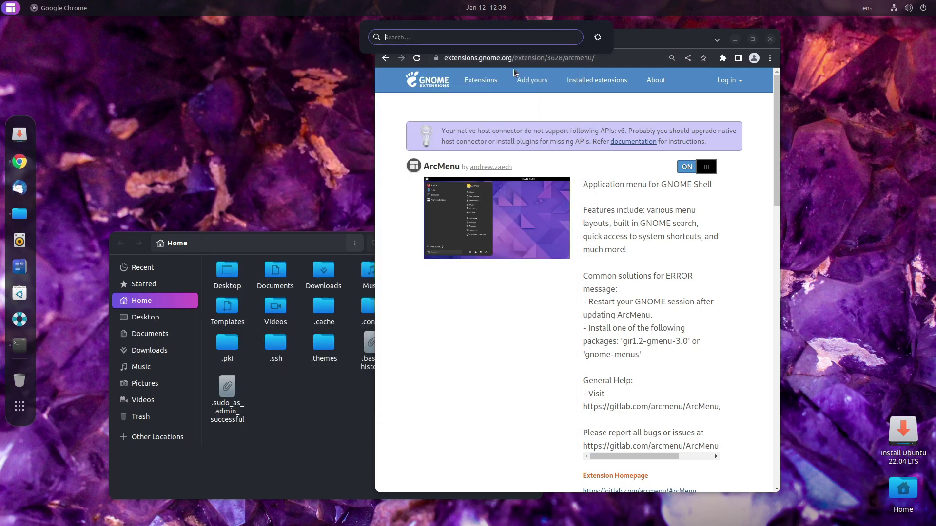
# Enable Show Frequent Apps in the Runner Layout Tweaks
pyautogui.click(598, 37)
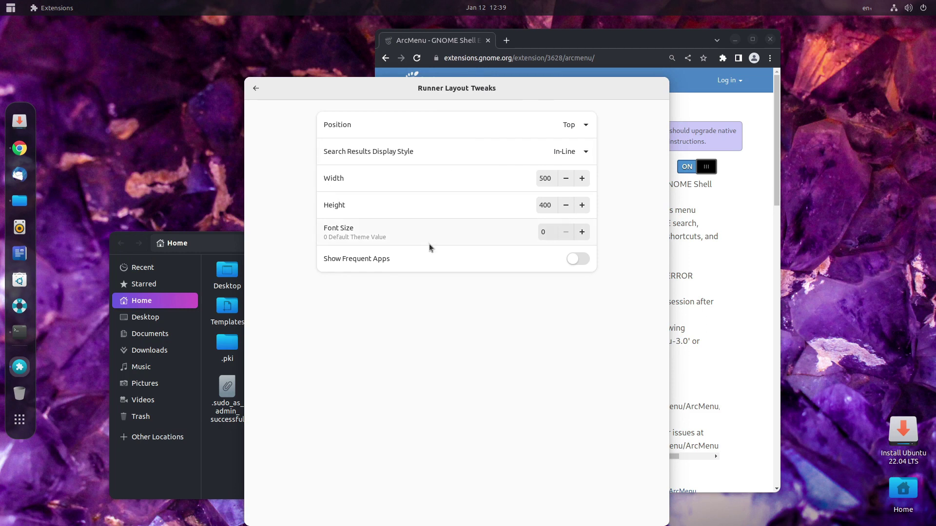
pyautogui.click(576, 260)
pyautogui.click(256, 88)
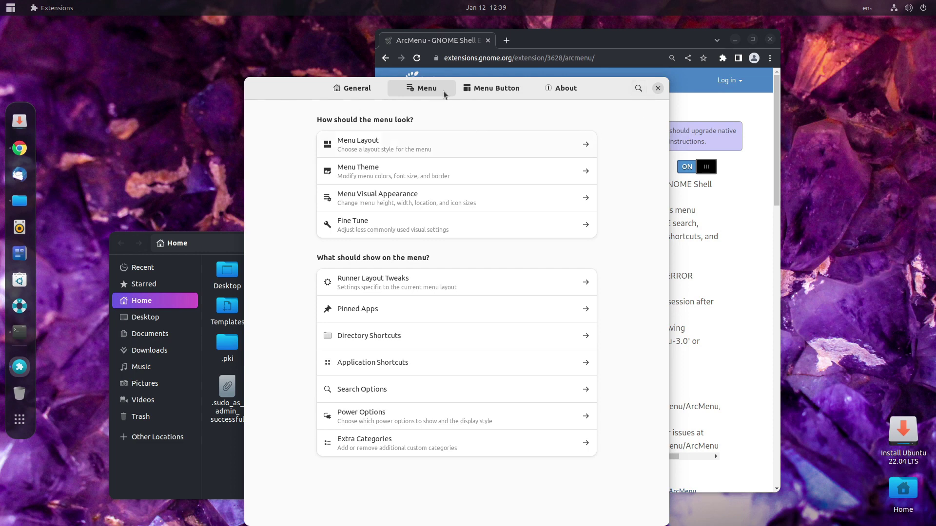
# Keep the menu button style as Icon and set its icon to the Ubuntu distro logo
pyautogui.click(490, 92)
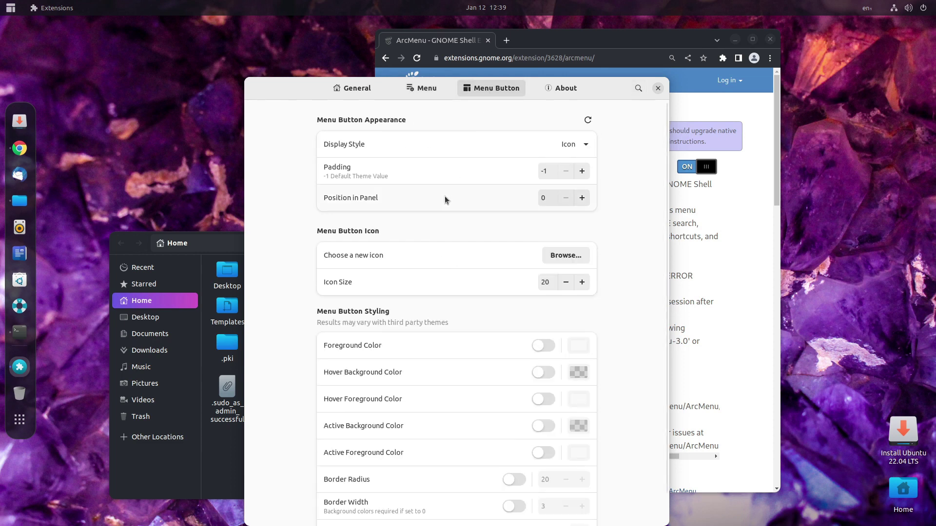
pyautogui.click(585, 144)
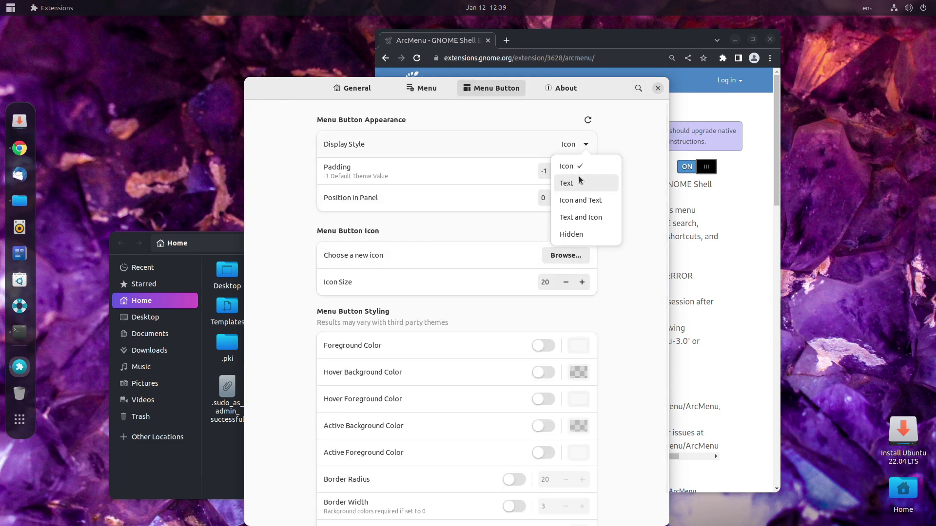
pyautogui.click(570, 161)
pyautogui.click(448, 265)
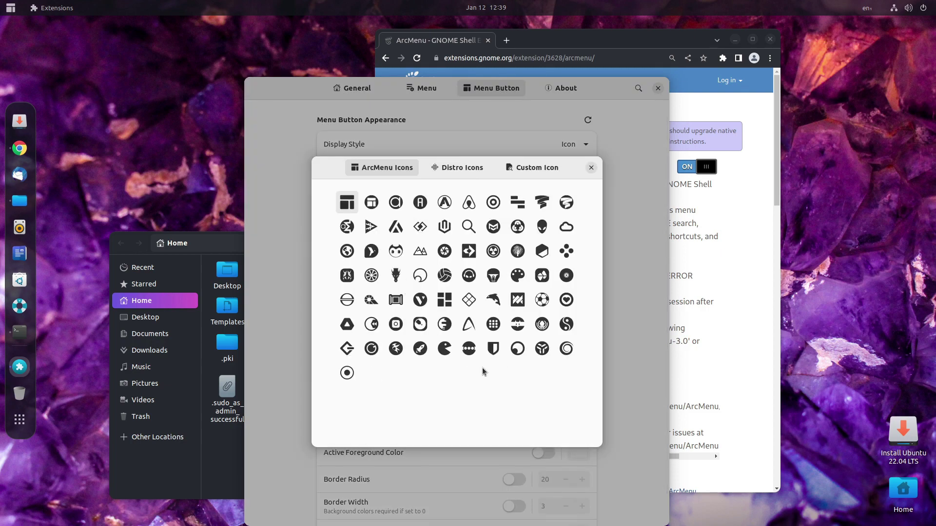
pyautogui.click(468, 171)
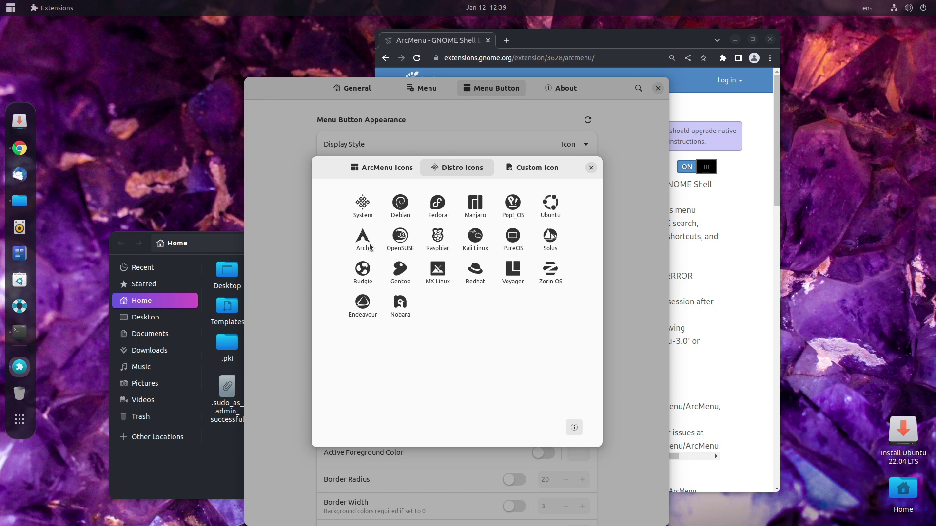
pyautogui.click(554, 214)
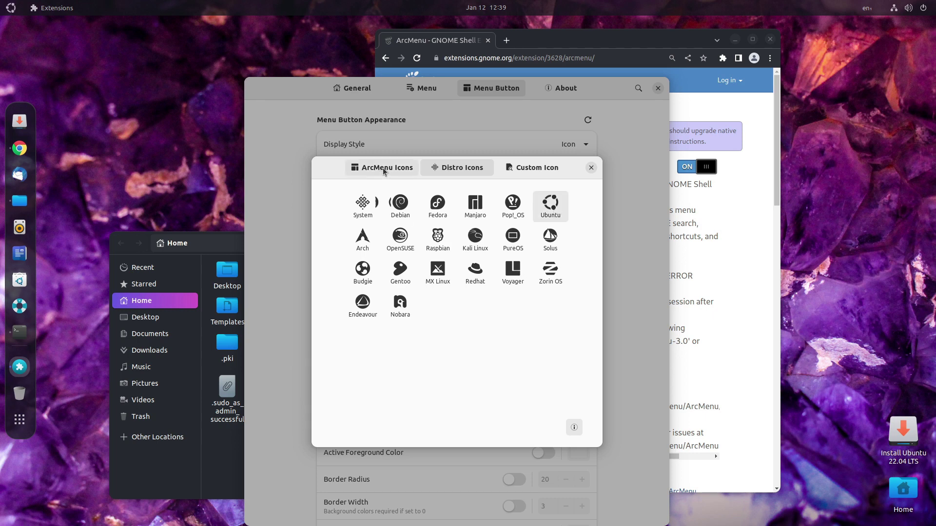
pyautogui.click(535, 168)
pyautogui.click(388, 169)
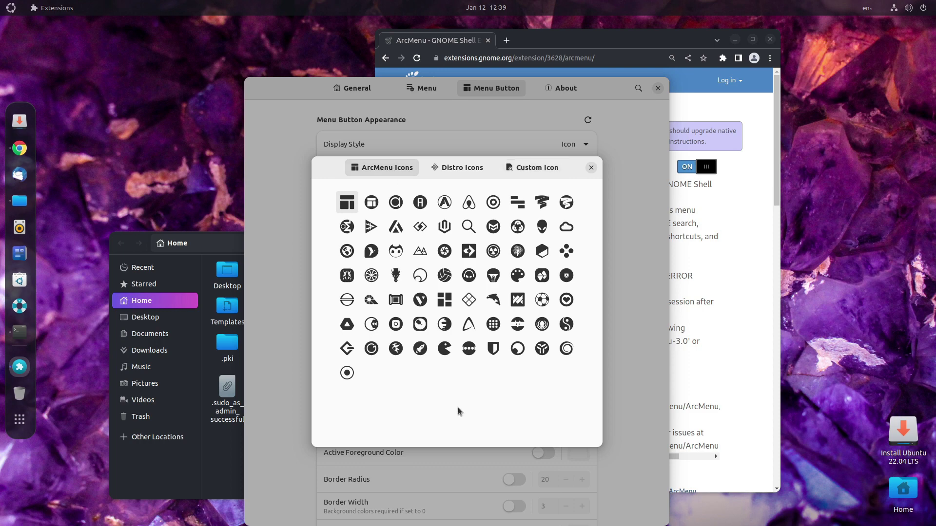
# Select the four files in .themes/Lavanda-Dark/gtk-4.0 in Files
pyautogui.press('Escape')
pyautogui.press('Escape')
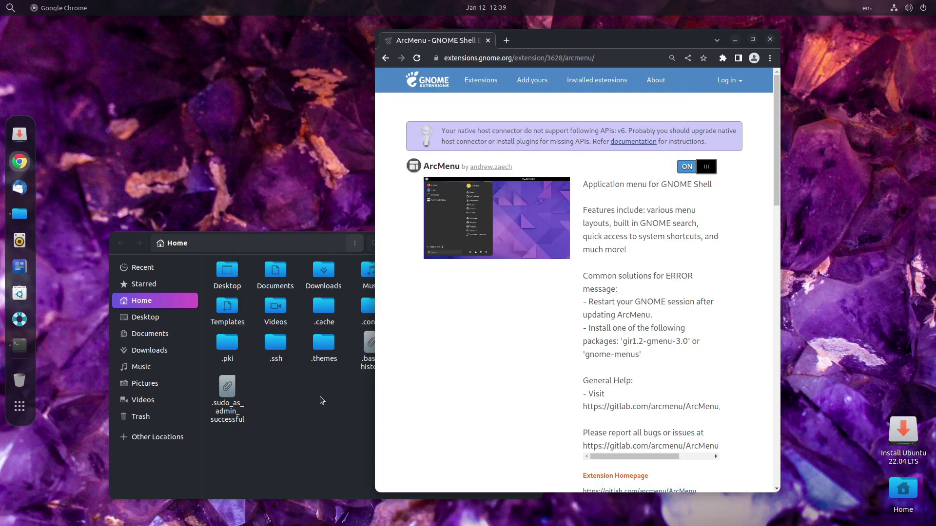
pyautogui.click(322, 465)
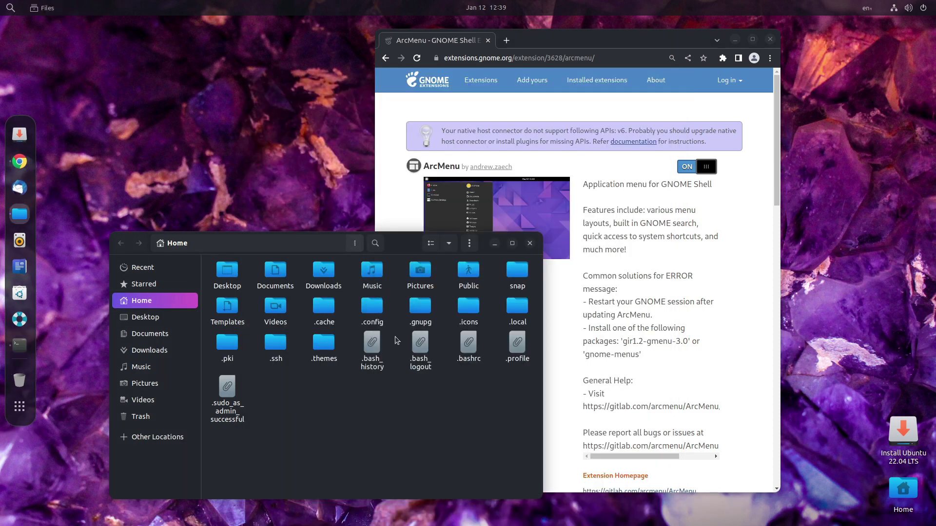
pyautogui.doubleClick(322, 355)
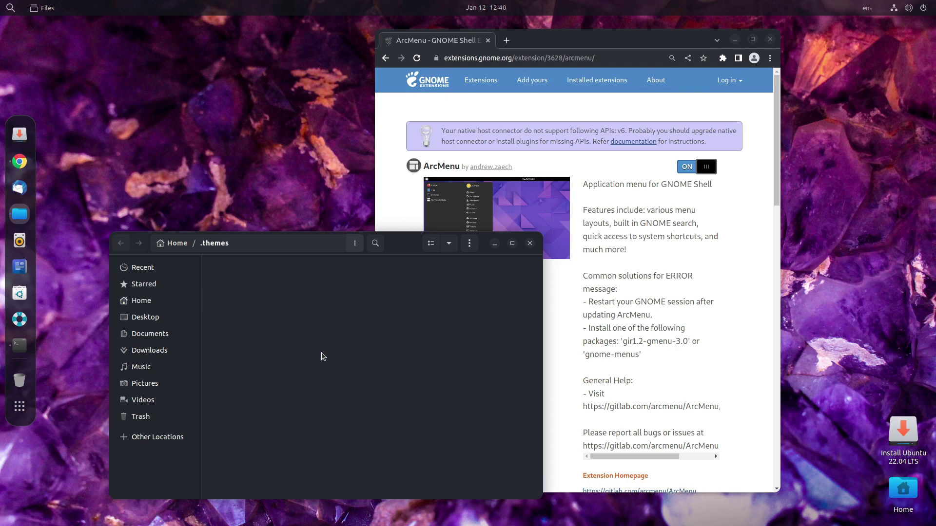
pyautogui.doubleClick(240, 270)
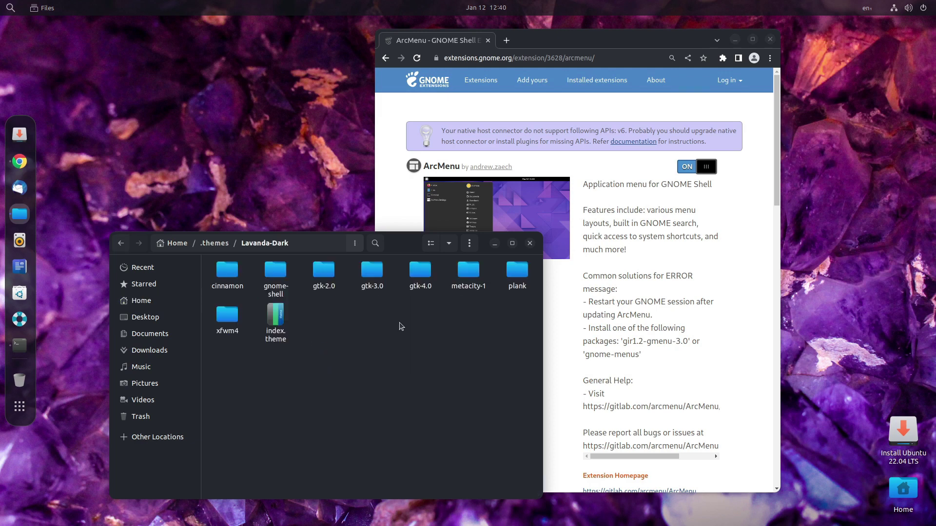
pyautogui.doubleClick(420, 280)
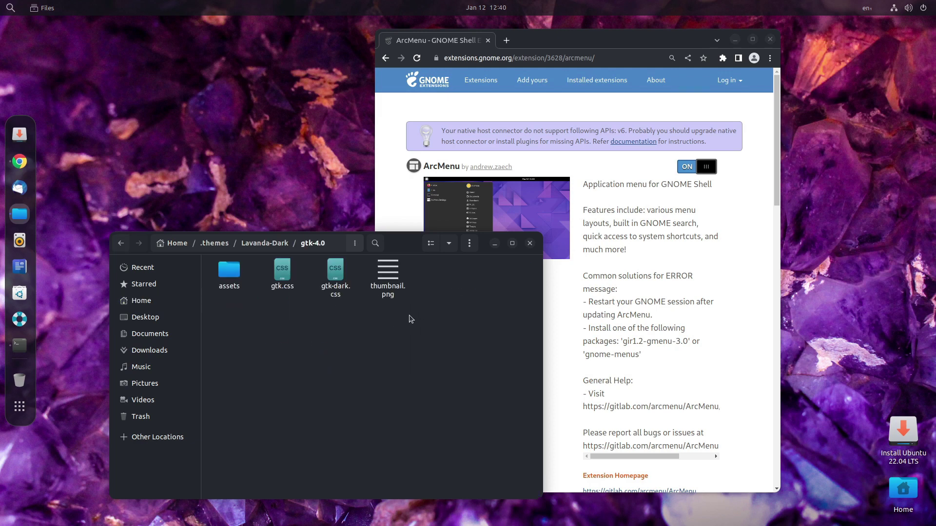
pyautogui.moveTo(410, 319); pyautogui.dragTo(227, 281)
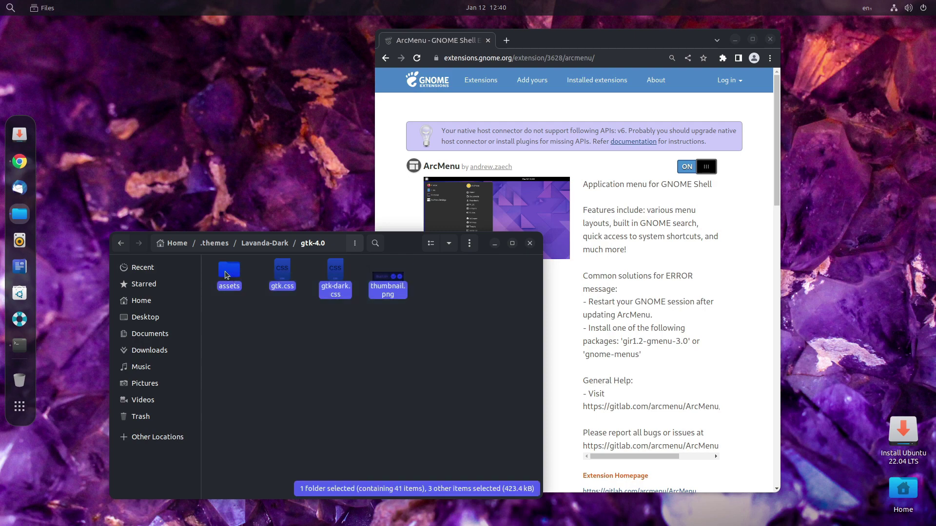
# In ~/.config/gtk-4.0, delete settings.ini and paste in the Lavanda-Dark gtk-4.0 files
pyautogui.click(120, 243)
pyautogui.click(121, 242)
pyautogui.click(121, 243)
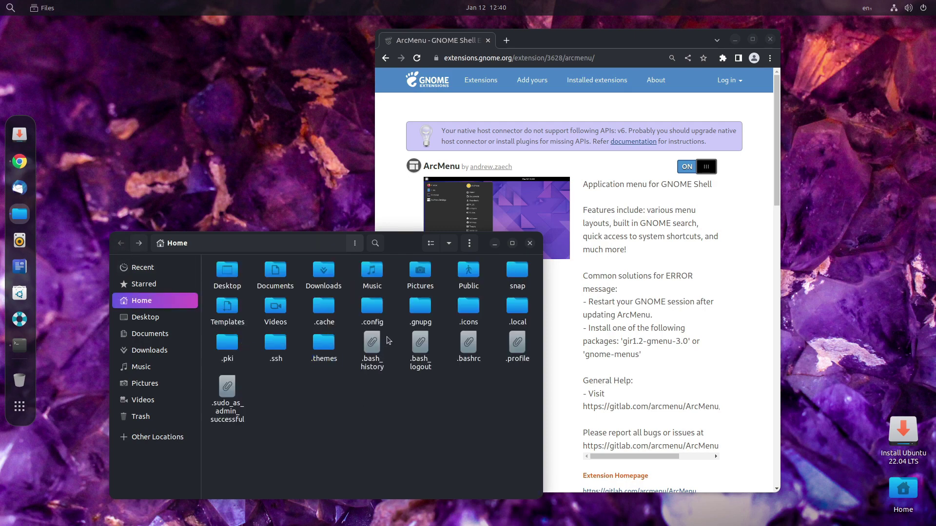
pyautogui.doubleClick(372, 314)
pyautogui.doubleClick(329, 306)
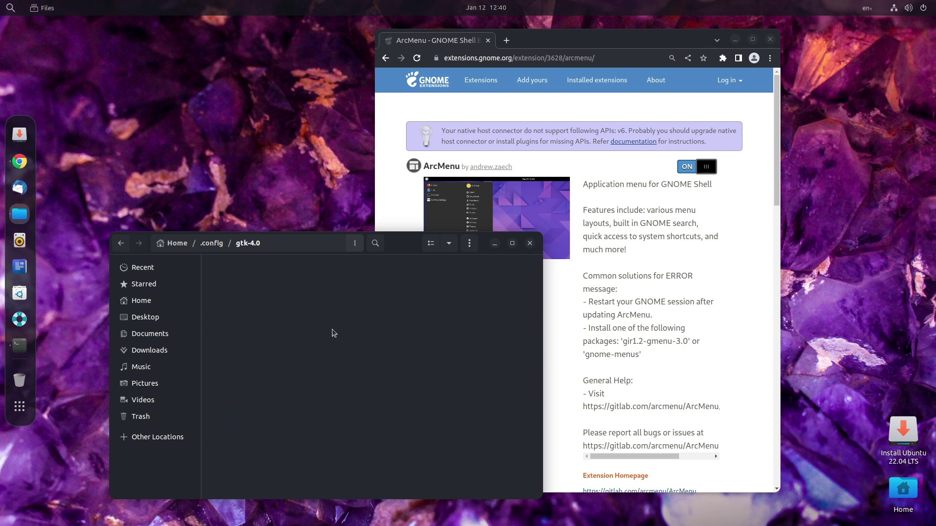
pyautogui.press('Down')
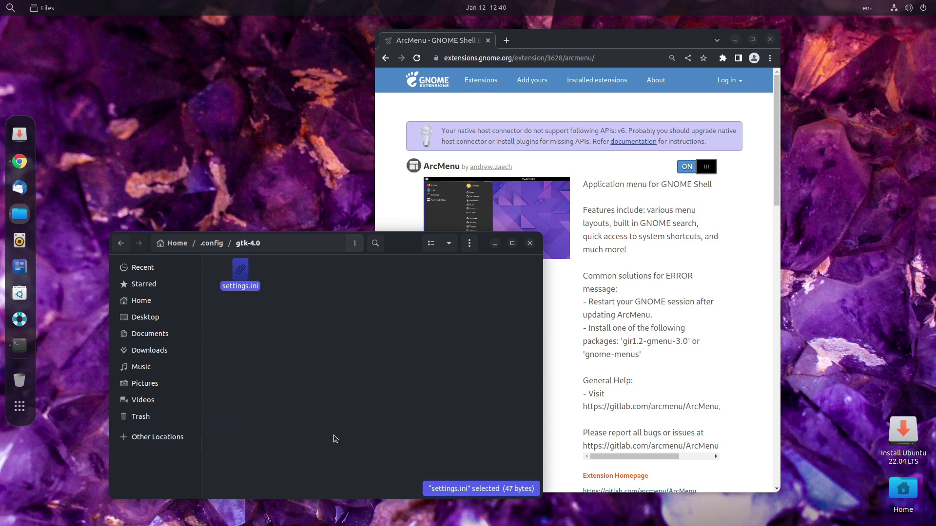
pyautogui.press('Delete')
pyautogui.hotkey('ctrl', 'v')
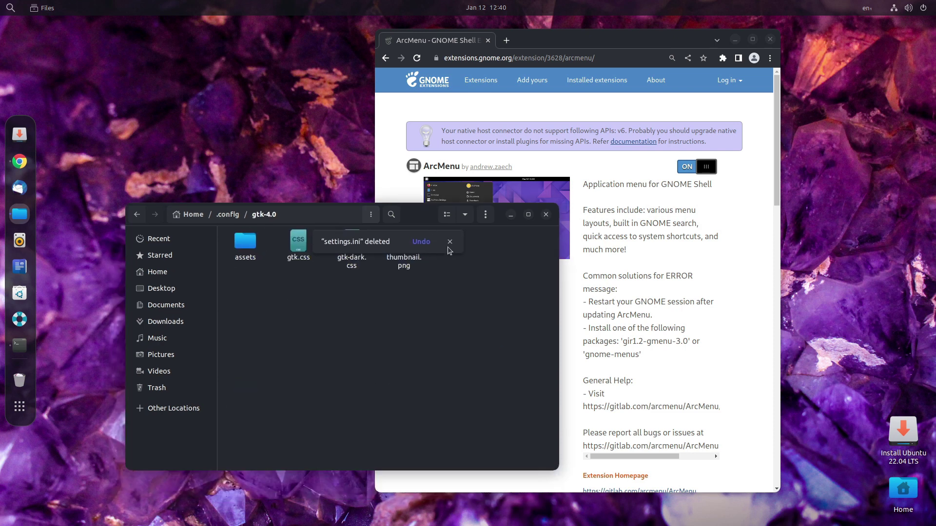
pyautogui.click(449, 242)
# Close Files, minimize Chrome, and browse the app grid, searching 'soft'
pyautogui.hotkey('ctrl', 'w')
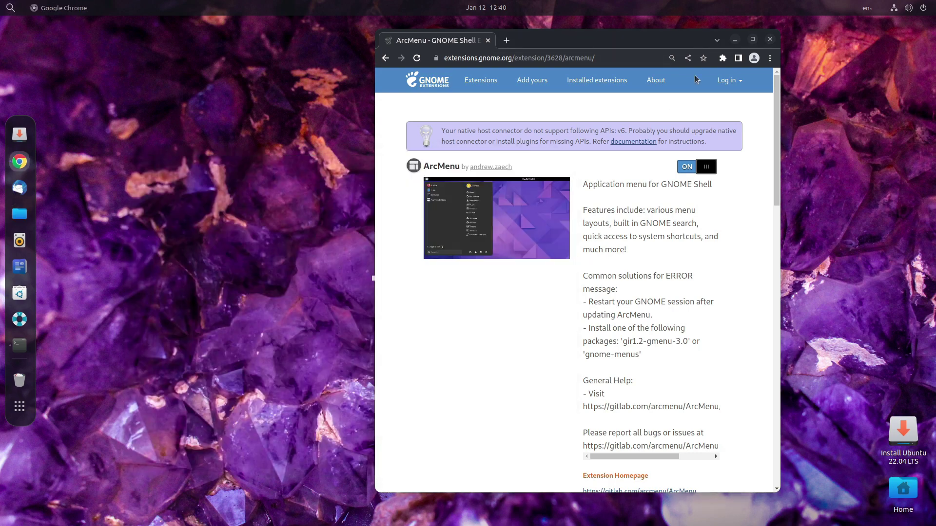
pyautogui.click(735, 41)
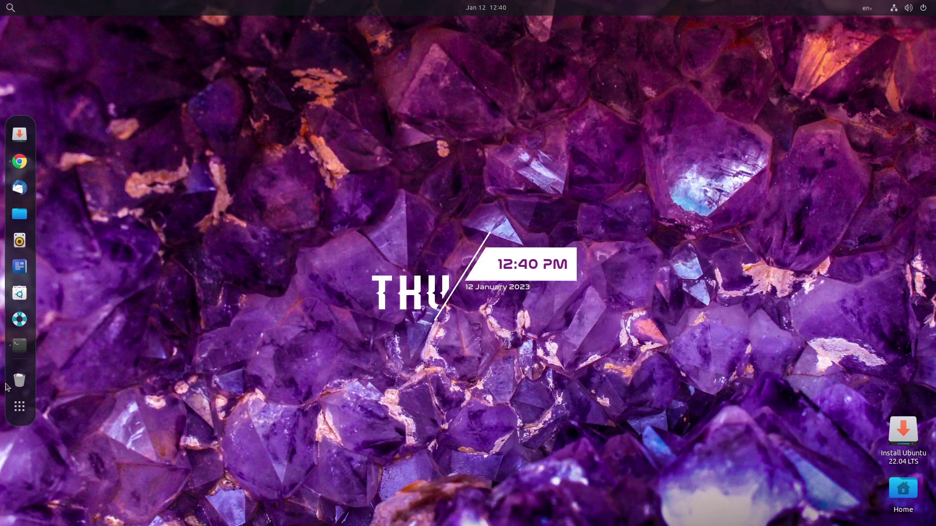
pyautogui.click(19, 406)
pyautogui.scroll(-1, 574, 327)
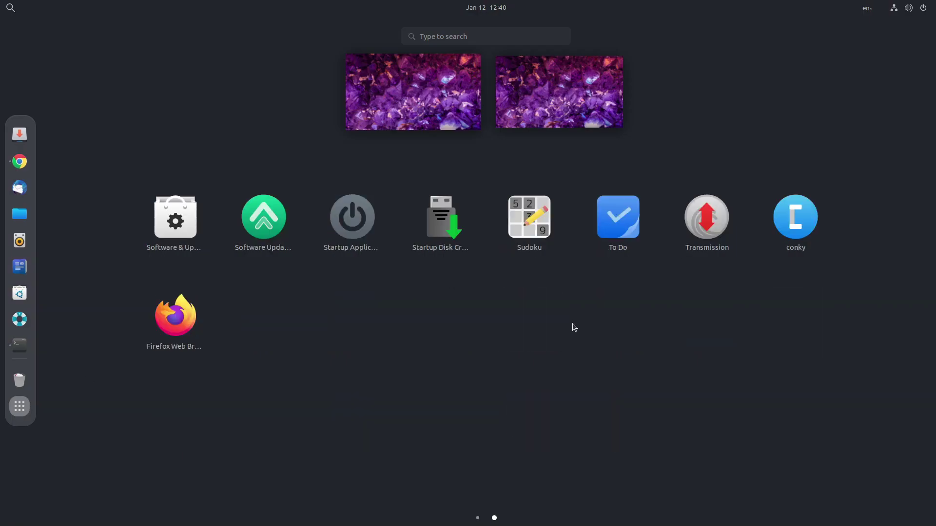
pyautogui.scroll(1, 574, 327)
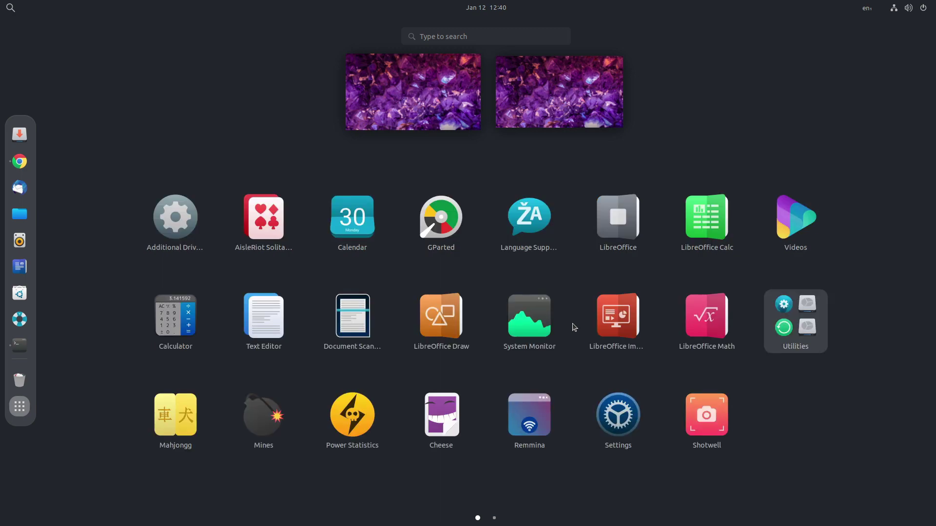
pyautogui.write('soft')
pyautogui.press('Escape')
pyautogui.press('Escape')
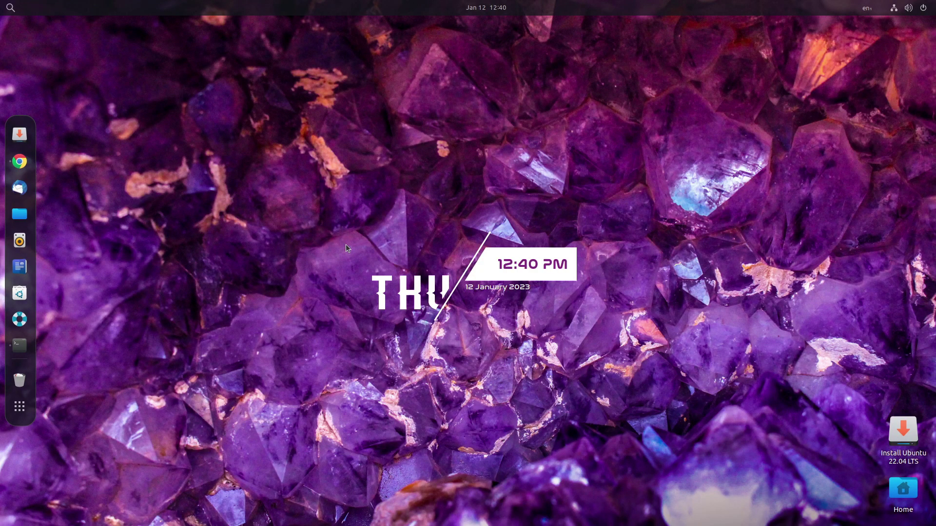
# Install gnome-console in a new Terminal and view Console's About window showing version 42.beta
pyautogui.hotkey('ctrl', 'alt', 't')
pyautogui.write('sudo apt i')
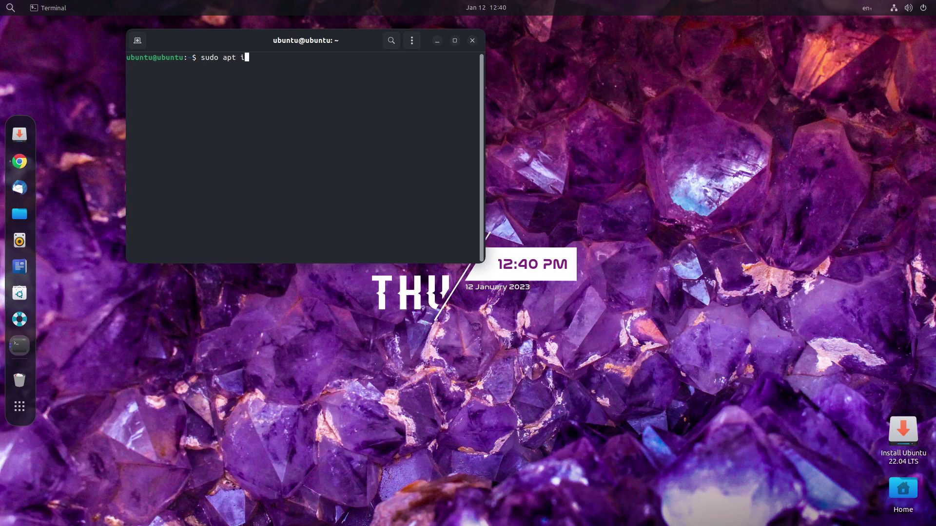
pyautogui.write('nstall gnome-consol')
pyautogui.press('super+a')
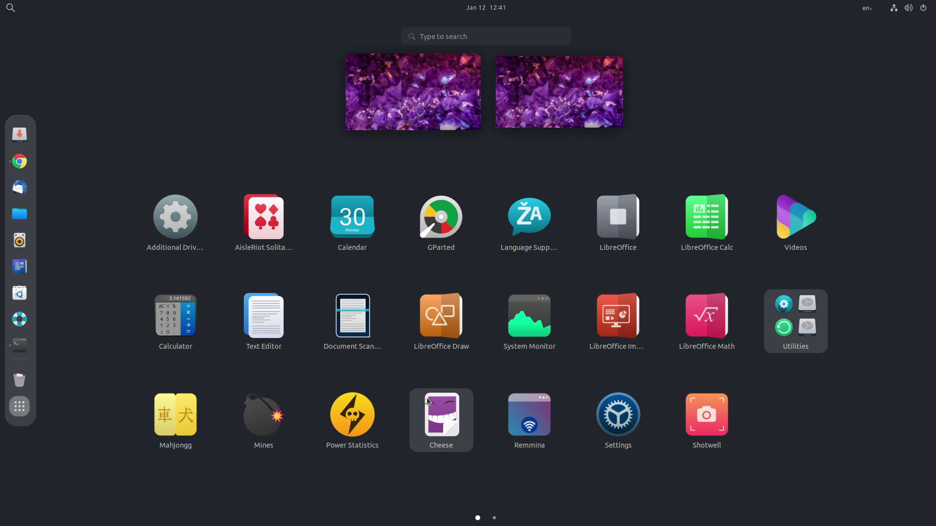
pyautogui.write('cdol')
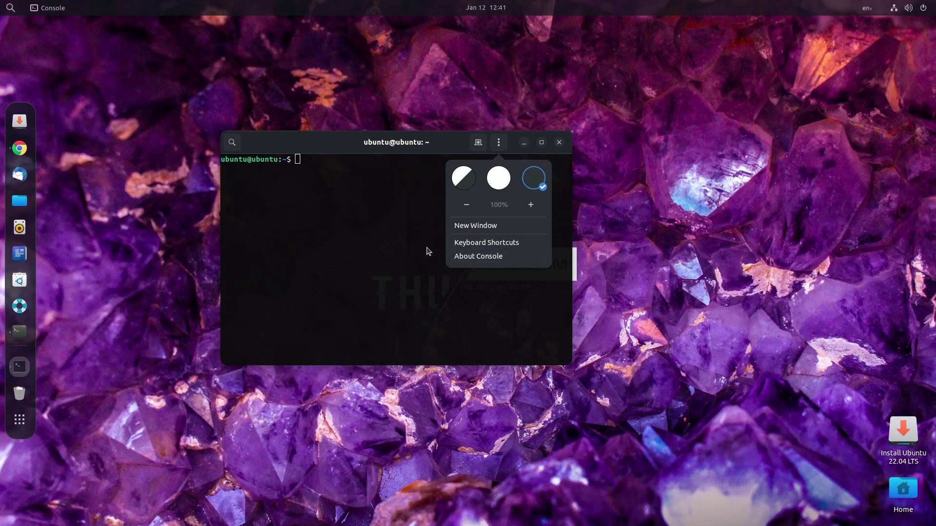
pyautogui.press('Up')
pyautogui.press('Return')
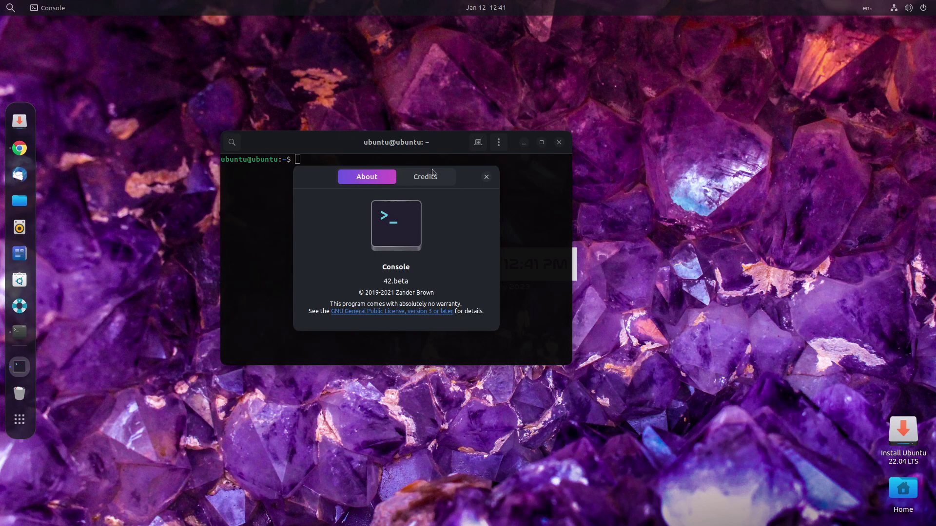
# Close Console and load pexels.com in Chrome
pyautogui.click(486, 178)
pyautogui.click(559, 142)
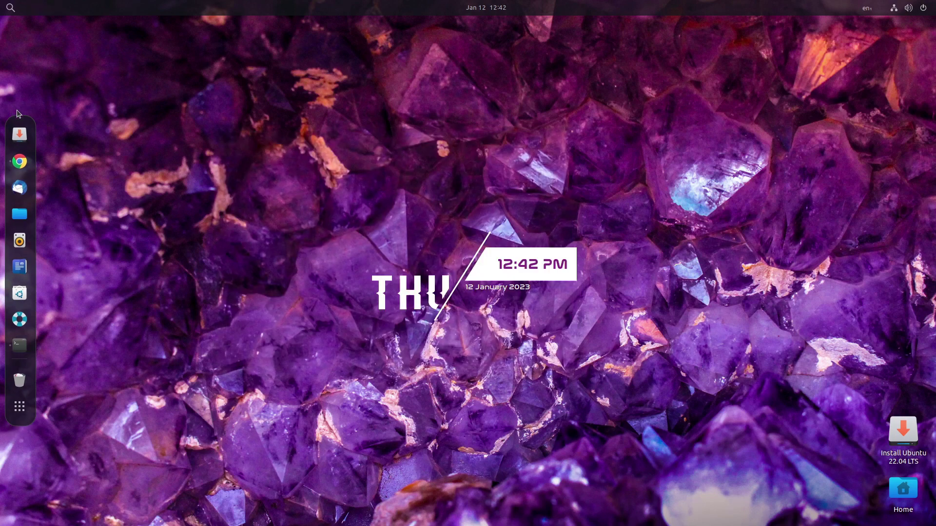
pyautogui.click(20, 162)
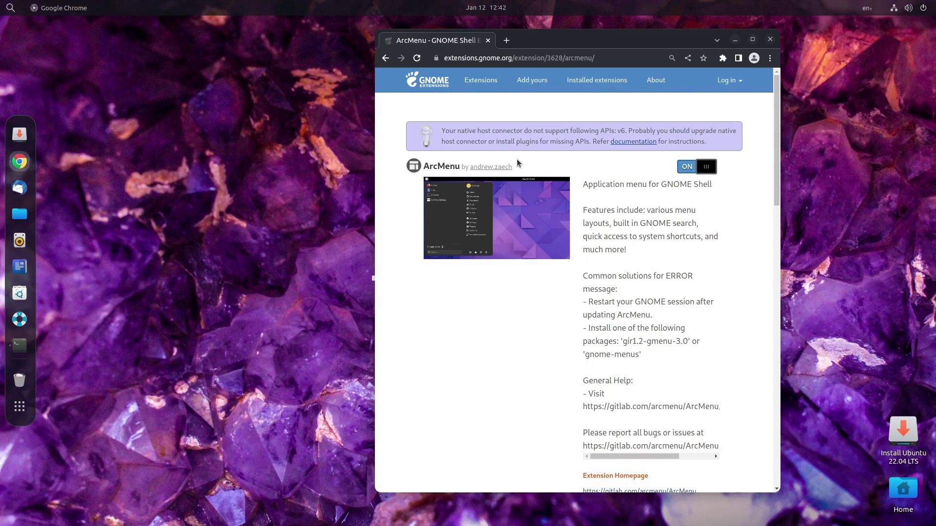
pyautogui.click(542, 58)
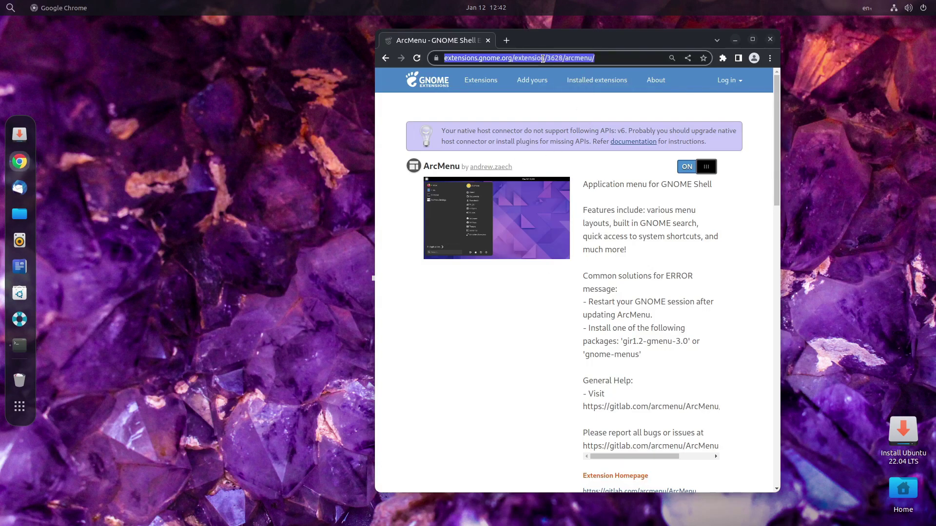
pyautogui.write('pexels.com')
pyautogui.press('Return')
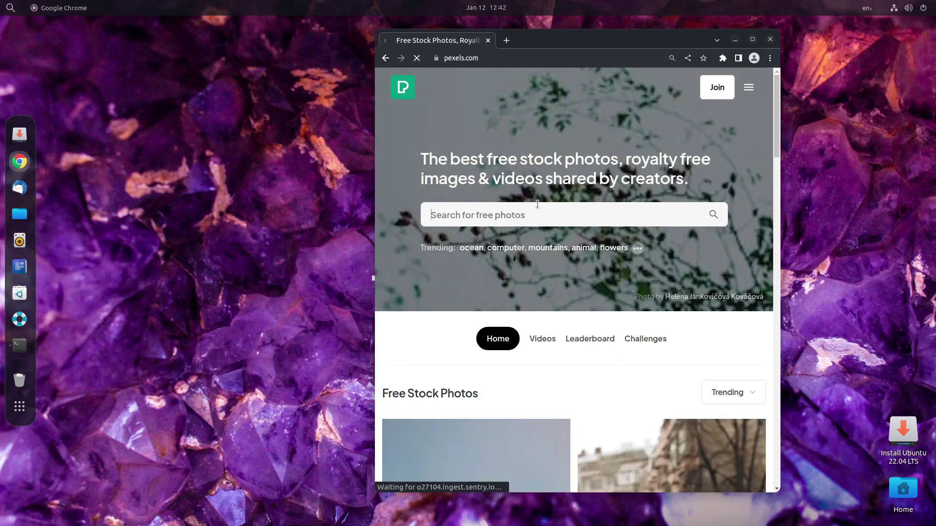
# Search Pexels for 'purple gradient' and set pexels-gradienta-7130472.jpg as the wallpaper
pyautogui.click(537, 204)
pyautogui.write('purple g')
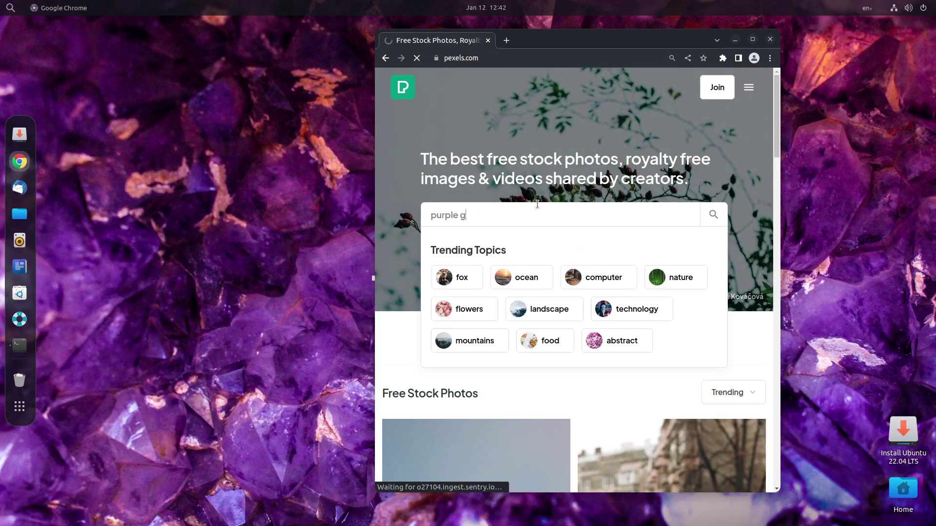
pyautogui.write('radient')
pyautogui.press('Return')
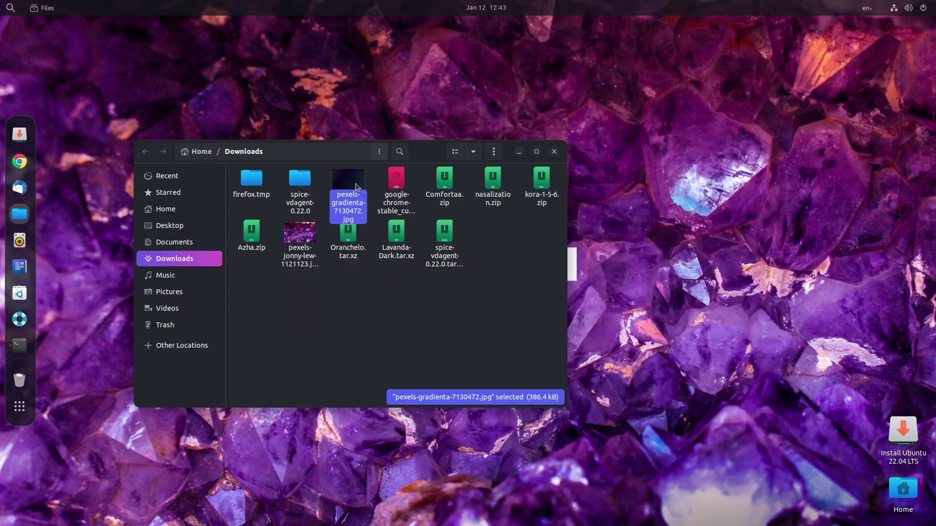
pyautogui.rightClick(348, 195)
pyautogui.click(422, 325)
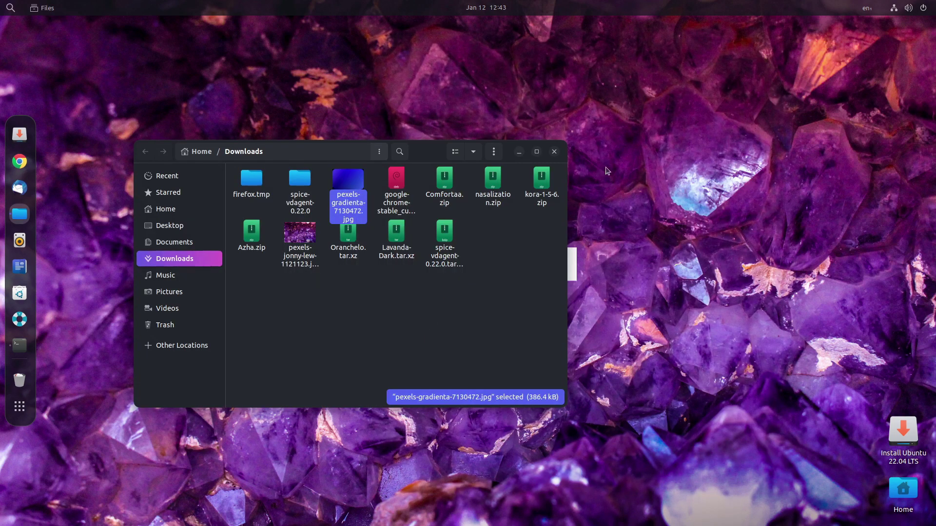
pyautogui.click(554, 152)
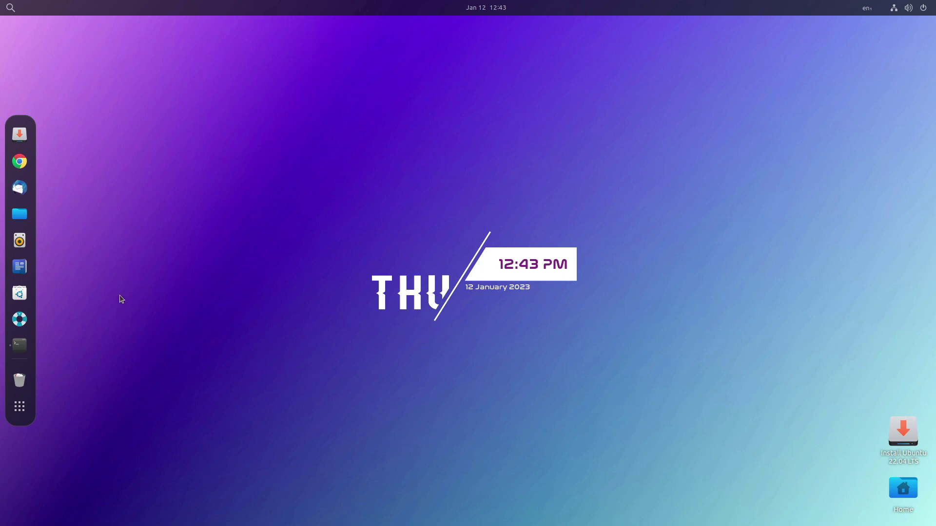
# Turn on Auto-hide the Dock in Settings > Appearance
pyautogui.click(908, 7)
pyautogui.click(828, 84)
pyautogui.scroll(-5, 453, 365)
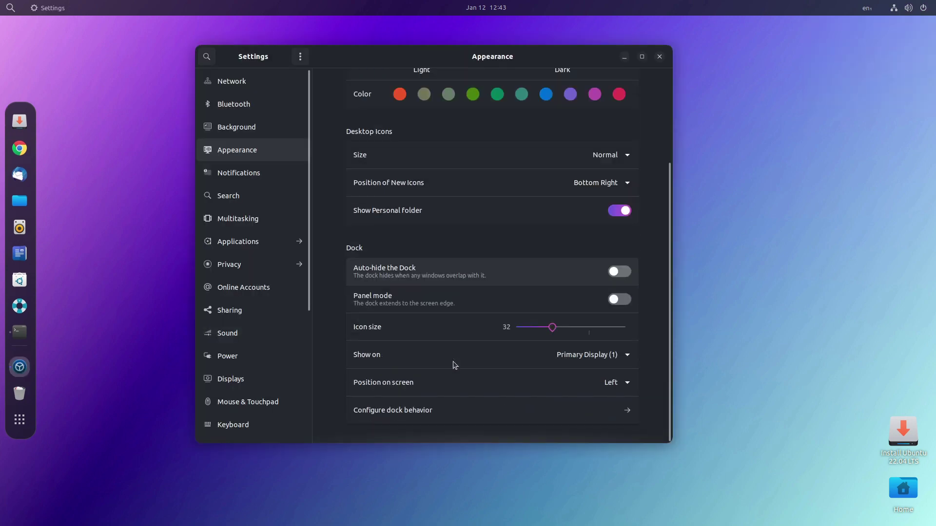
pyautogui.click(617, 272)
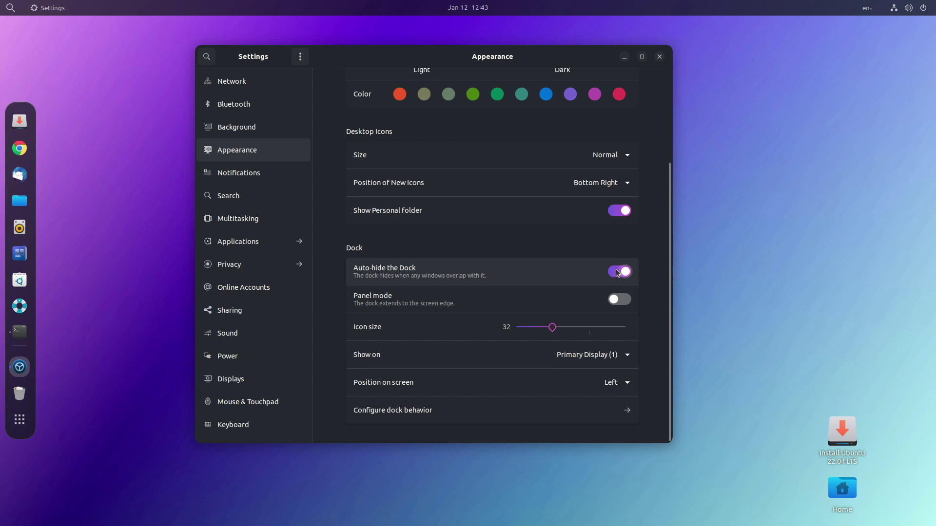
pyautogui.moveTo(506, 58); pyautogui.dragTo(433, 72)
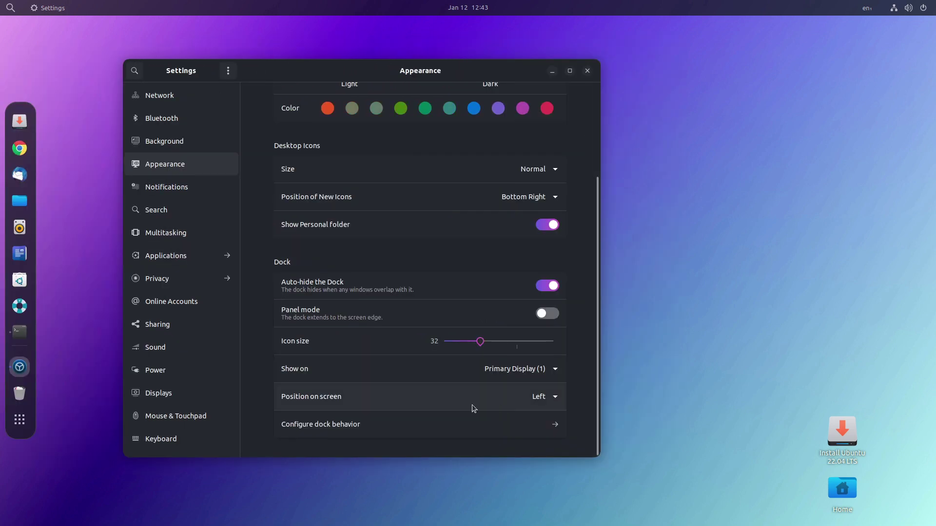
# Switch off Show Volumes and Devices and Show Trash in dock behaviour, then close Settings
pyautogui.click(466, 432)
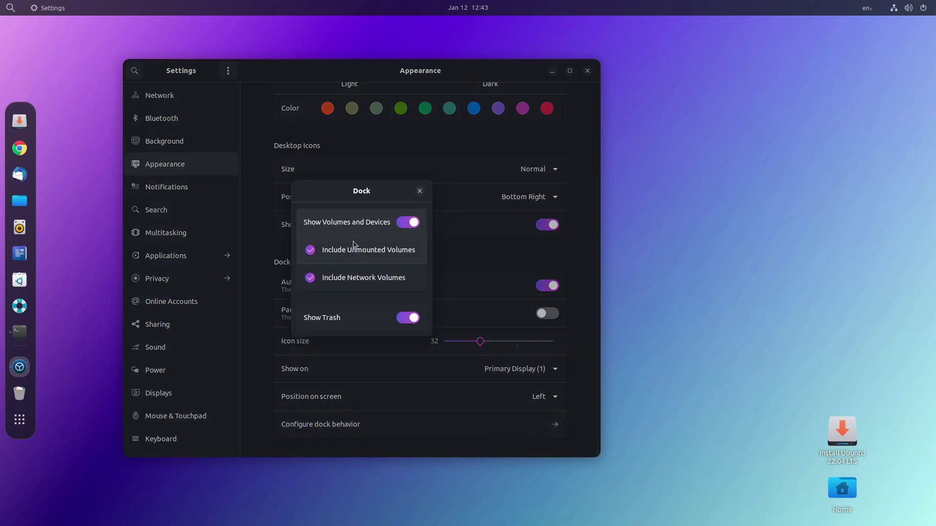
pyautogui.click(408, 222)
pyautogui.click(407, 317)
pyautogui.click(420, 191)
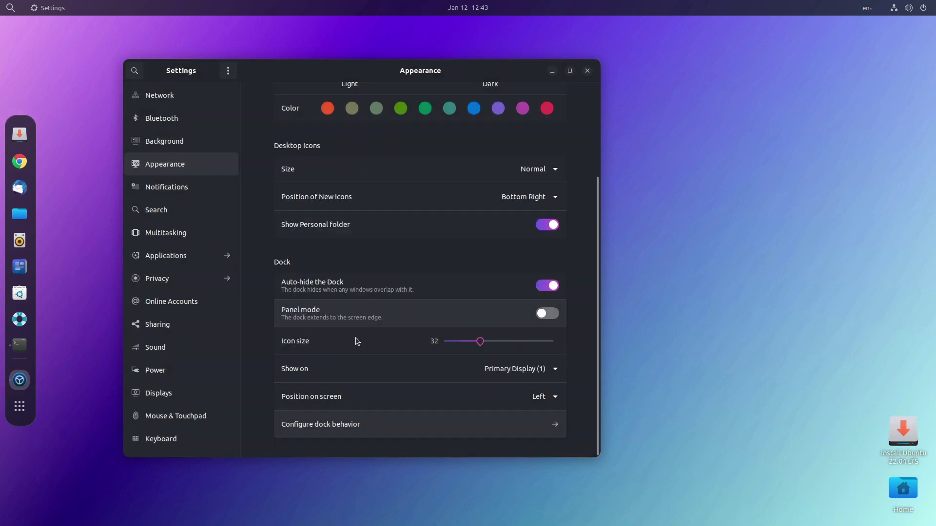
pyautogui.click(587, 71)
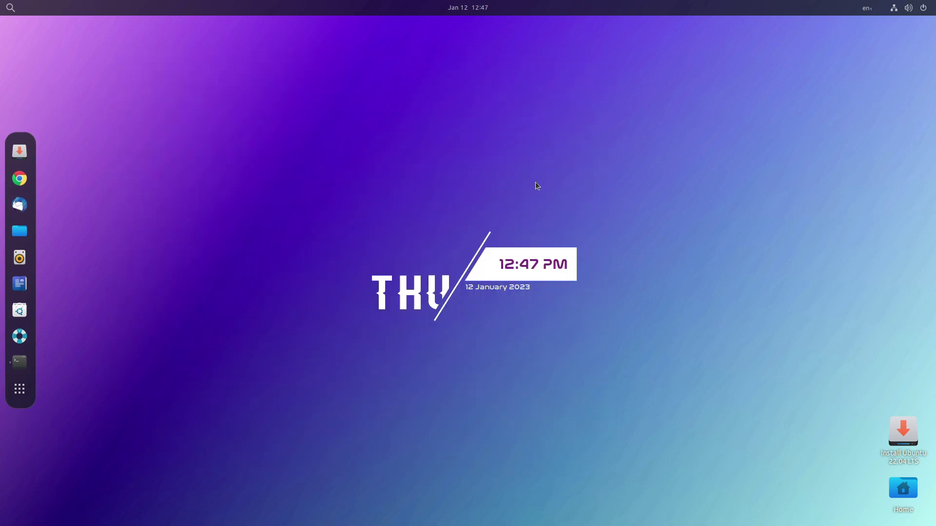
# Delete the Install Ubuntu icon from the desktop
pyautogui.rightClick(535, 182)
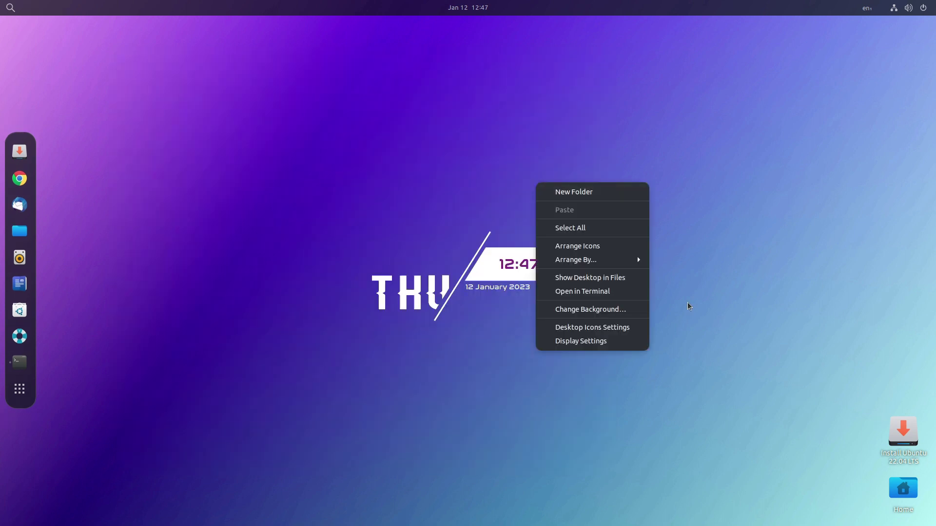
pyautogui.click(855, 408)
pyautogui.moveTo(853, 408); pyautogui.dragTo(902, 462)
pyautogui.press('Delete')
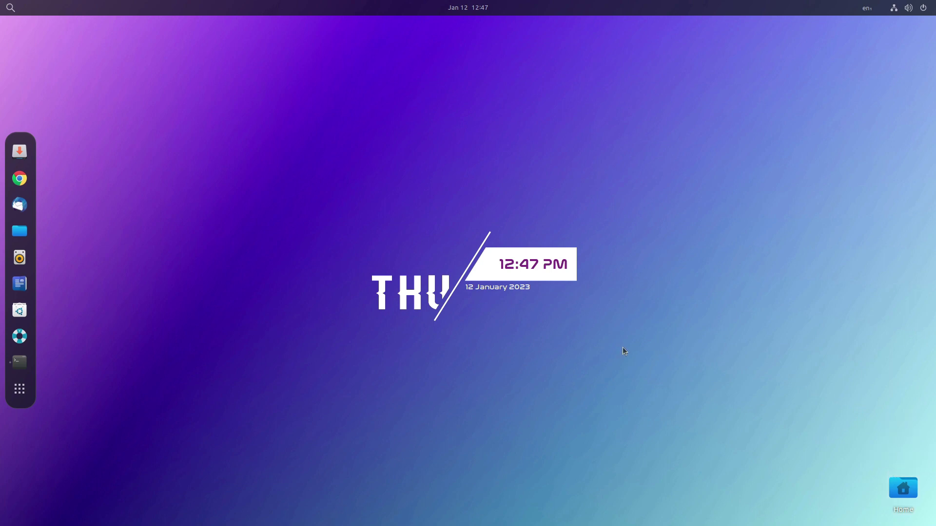
# In Desktop Icons Settings, use icon size 24 and turn off the personal Home folder
pyautogui.rightClick(600, 335)
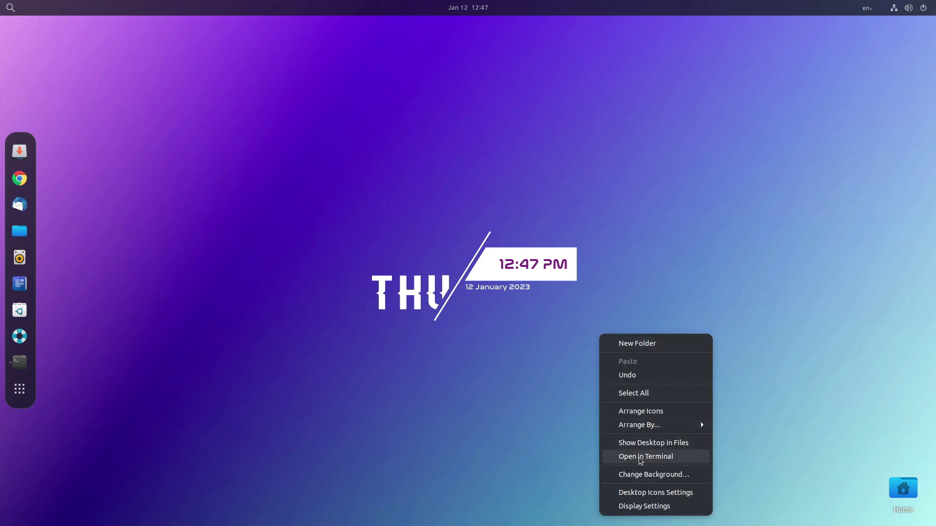
pyautogui.click(635, 493)
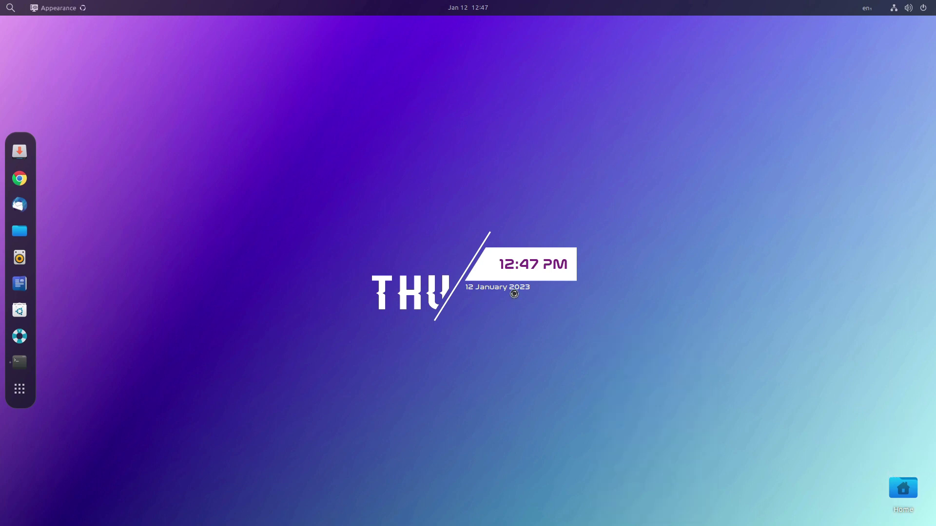
pyautogui.scroll(-5, 578, 431)
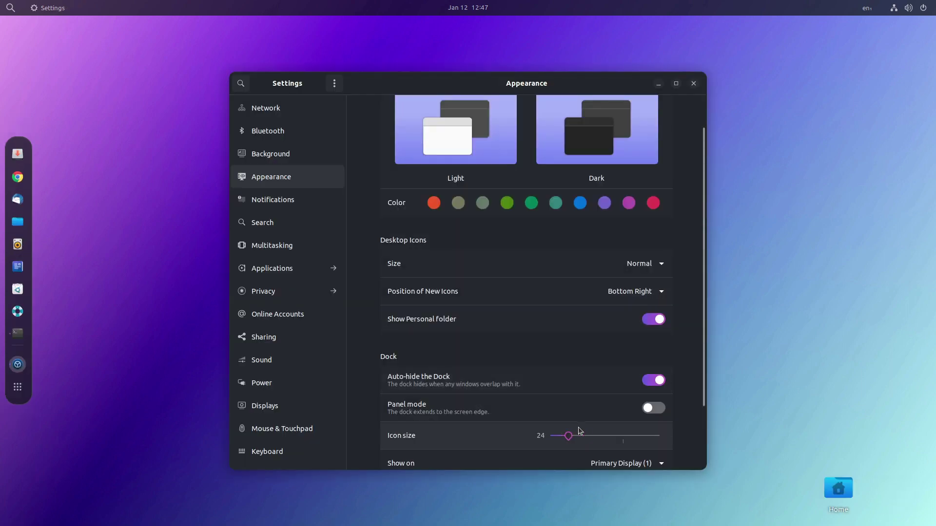
pyautogui.scroll(-3, 633, 292)
pyautogui.click(653, 236)
pyautogui.click(693, 83)
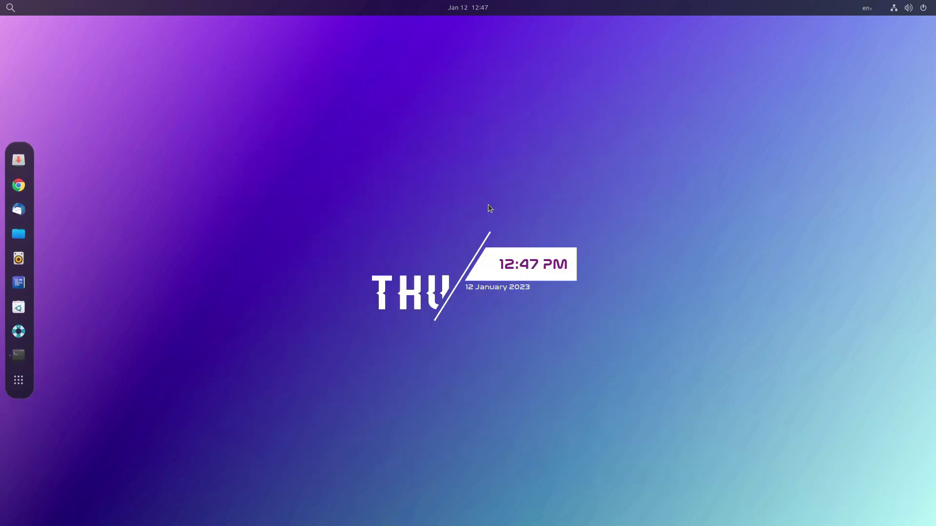